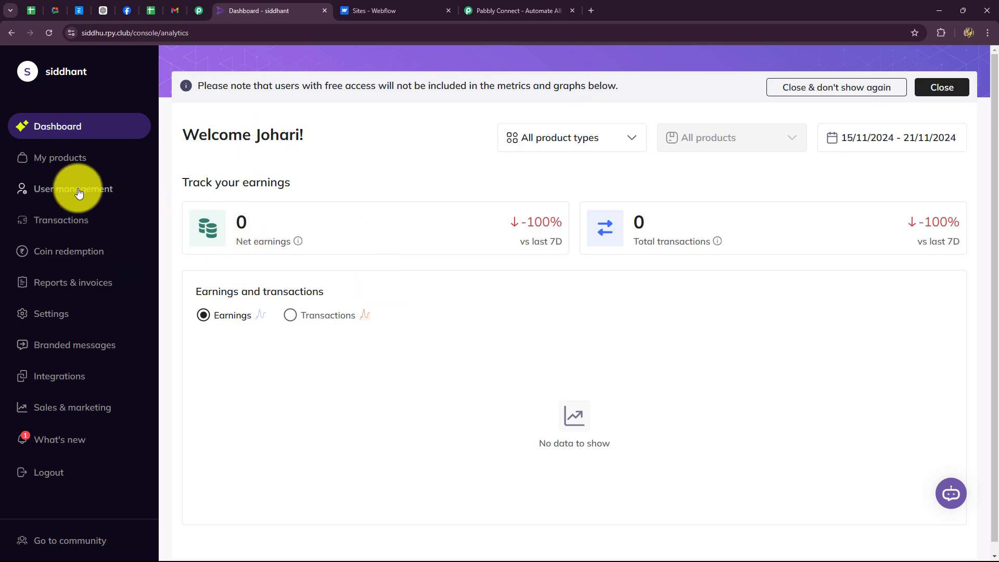
Glance at the Webflow sites, then open Rigi's course list from My products
{"action": "left_click", "coordinate": [398, 10]}
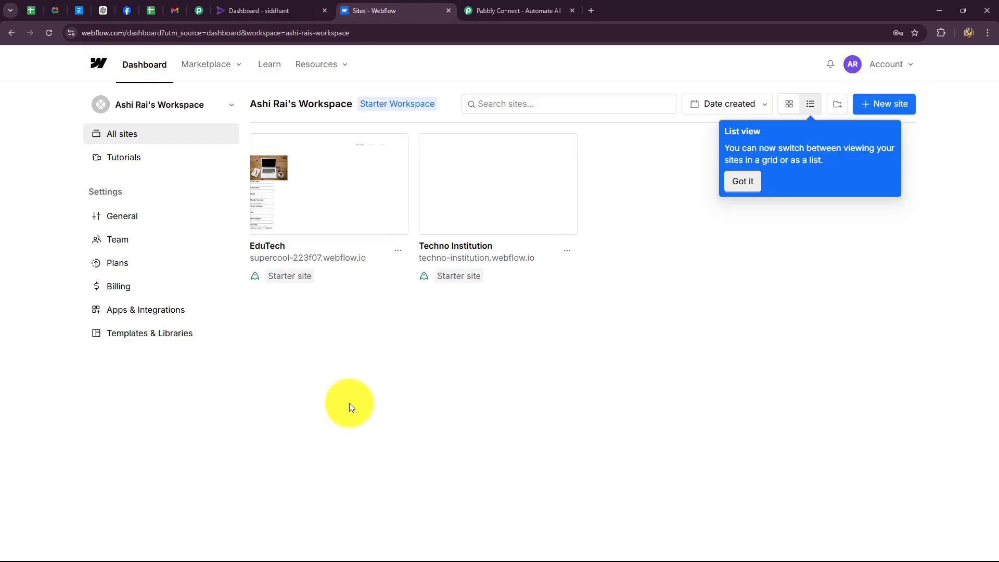
{"action": "key", "text": "ctrl+shift+Tab"}
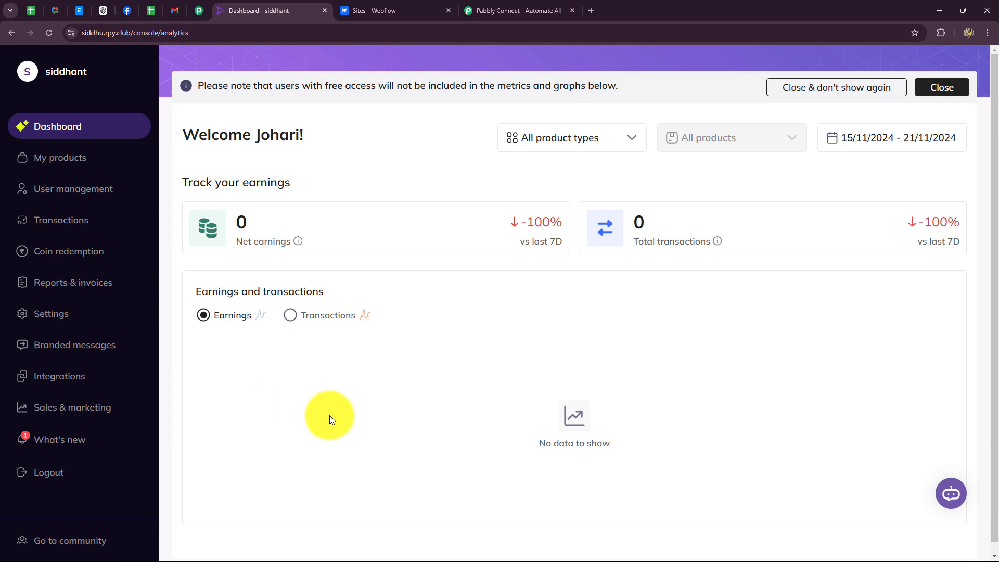
{"action": "left_click", "coordinate": [60, 161]}
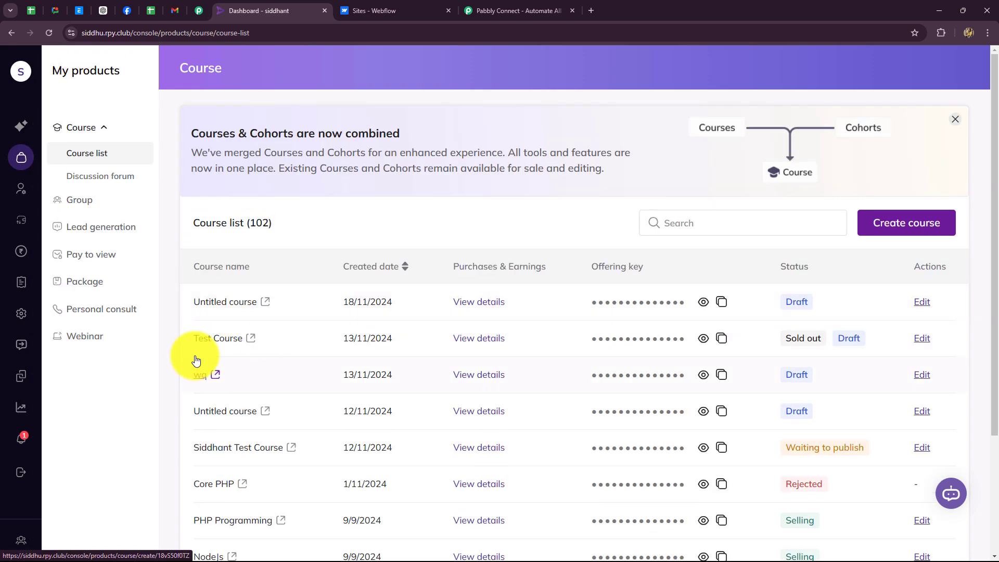
{"action": "scroll", "coordinate": [253, 468], "scroll_direction": "down", "scroll_amount": 3}
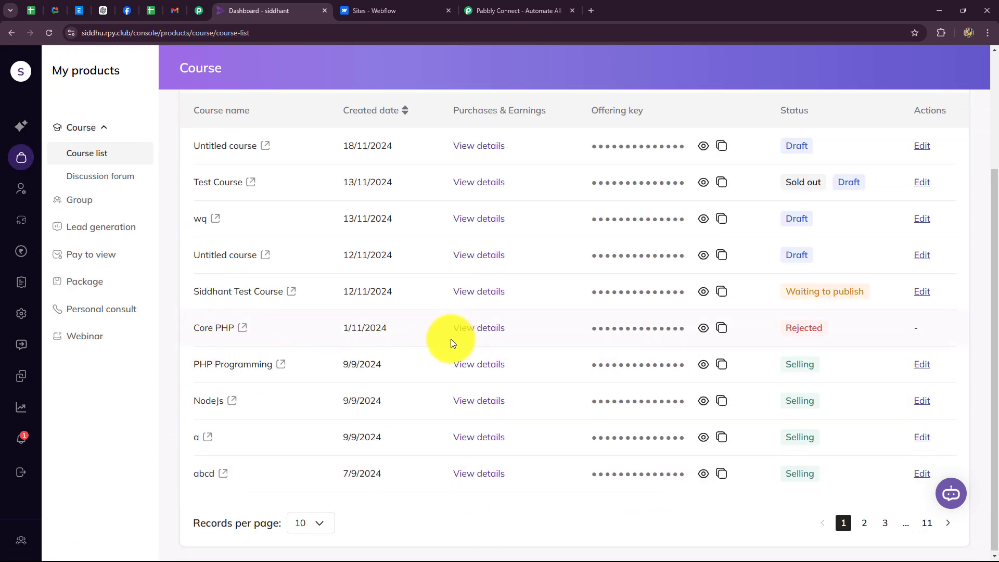
Compare the Webflow sites with the Rigi course list, ending on the course list
{"action": "left_click", "coordinate": [380, 11]}
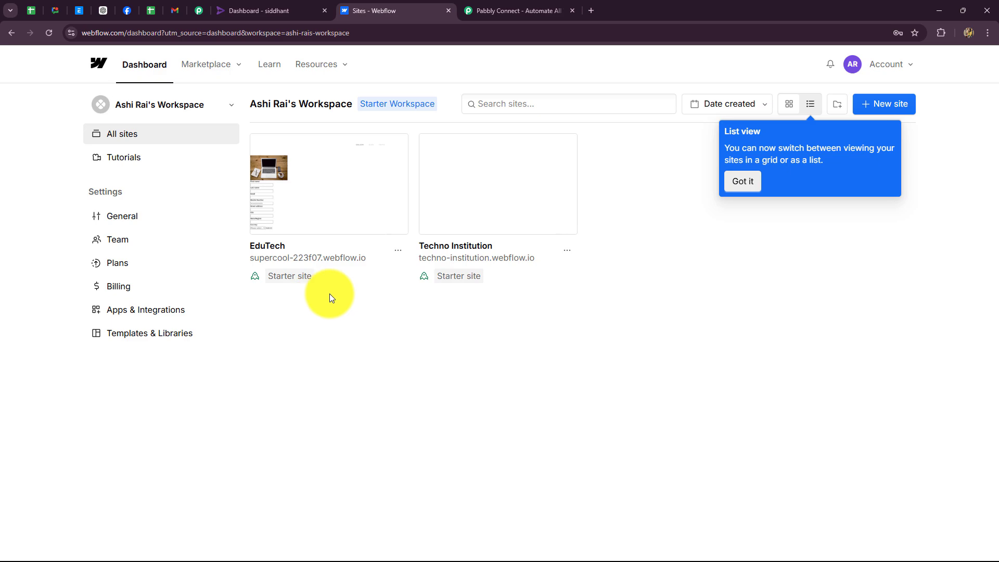
{"action": "left_click", "coordinate": [263, 13]}
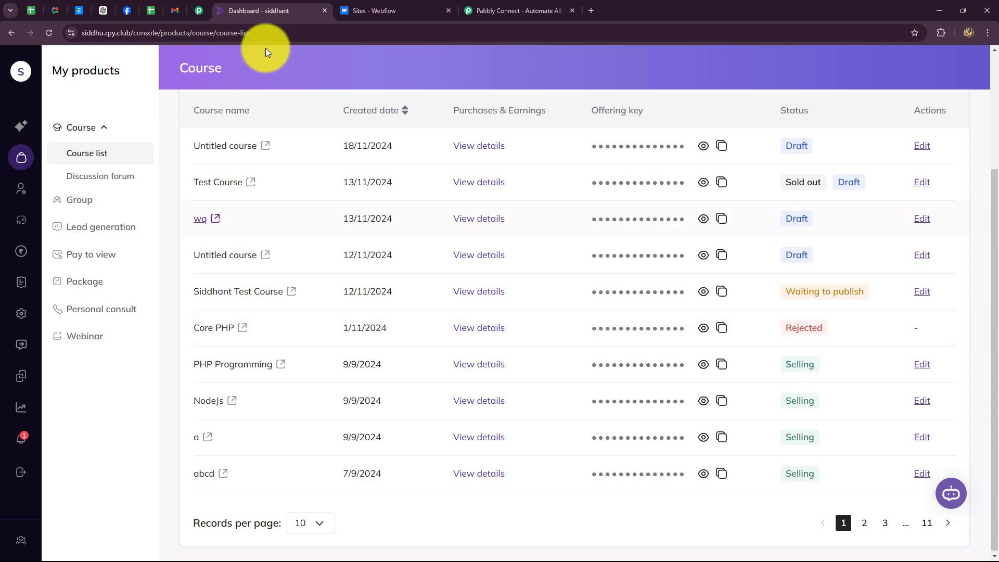
{"action": "left_click", "coordinate": [376, 11]}
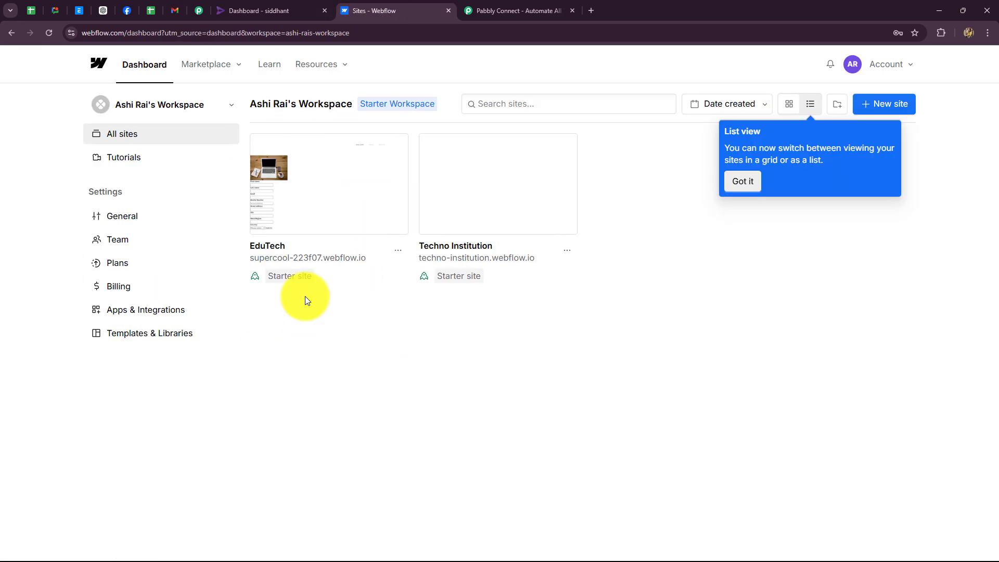
{"action": "left_click", "coordinate": [287, 14]}
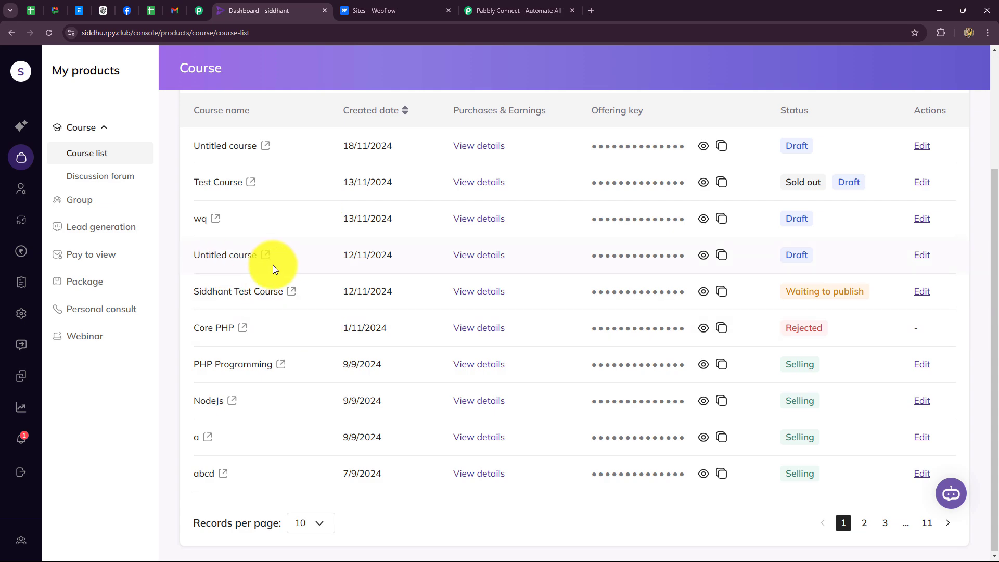
{"action": "left_click", "coordinate": [416, 10]}
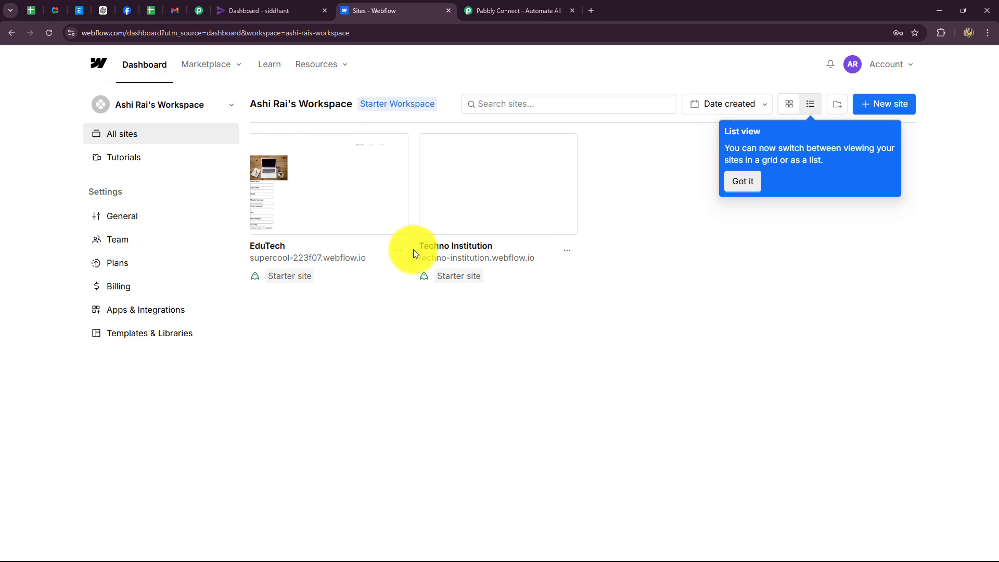
{"action": "left_click", "coordinate": [257, 9]}
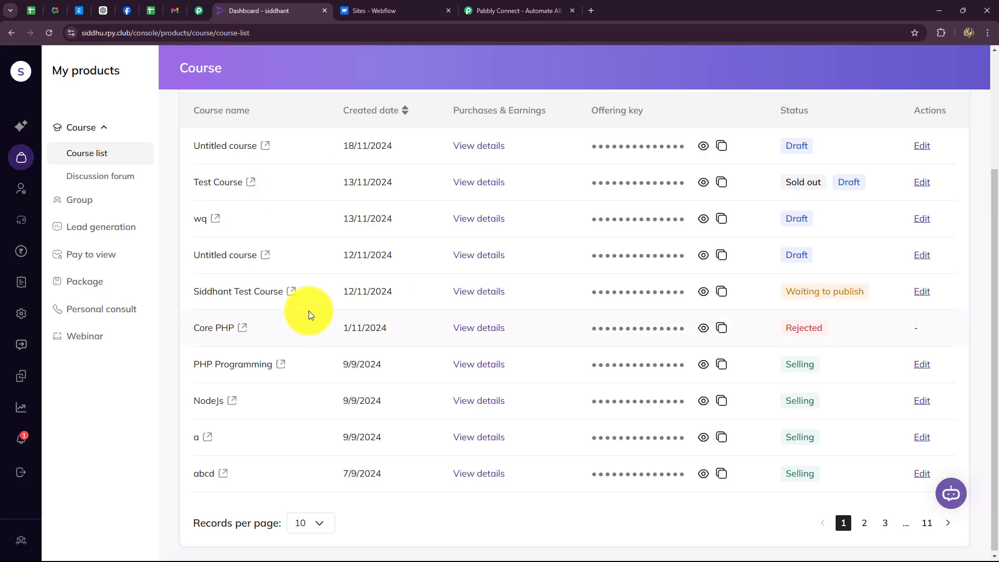
Open the Pabbly Connect site, dismiss the Black Friday popup, and highlight its address and headline
{"action": "left_click", "coordinate": [513, 8]}
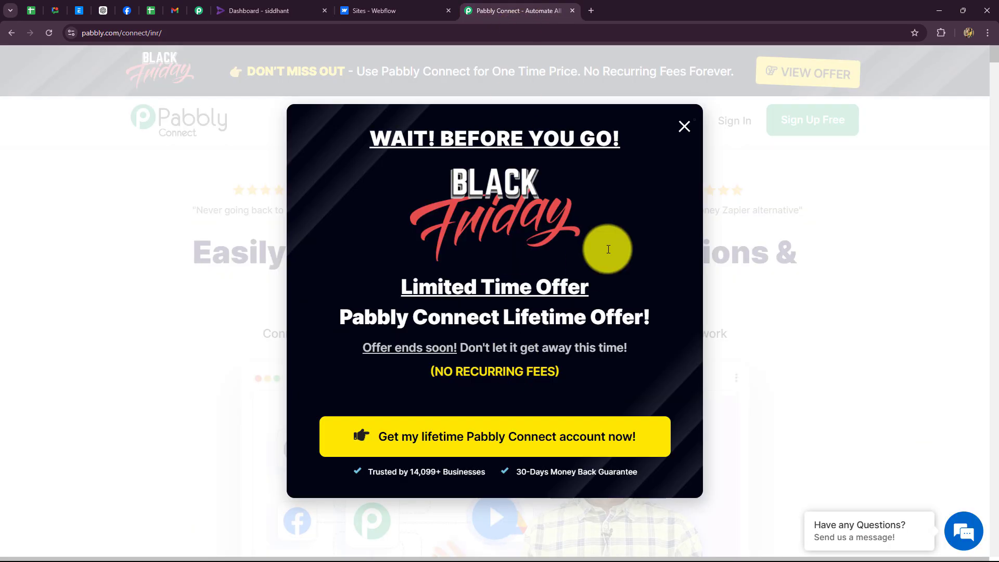
{"action": "left_click", "coordinate": [685, 128]}
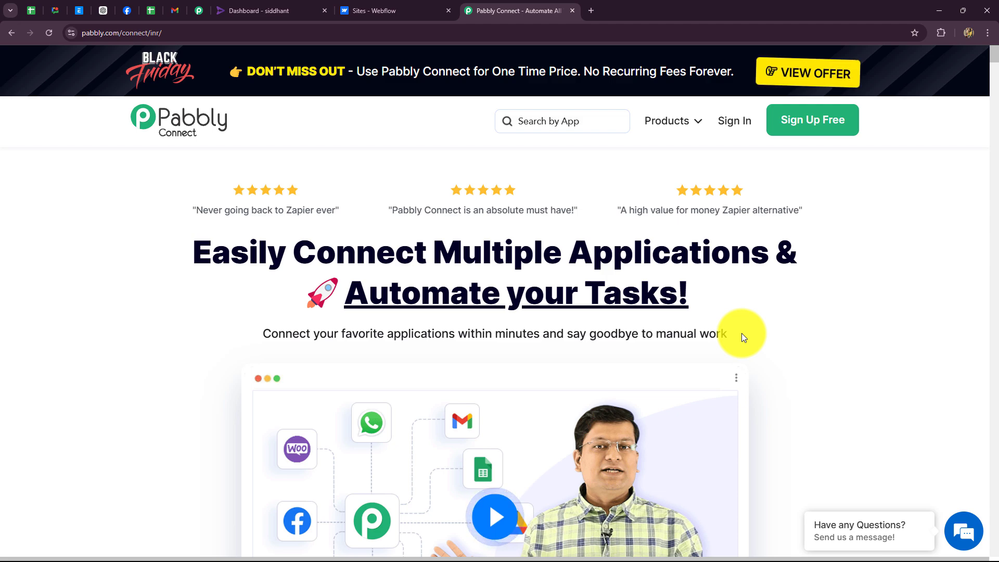
{"action": "left_click", "coordinate": [156, 33]}
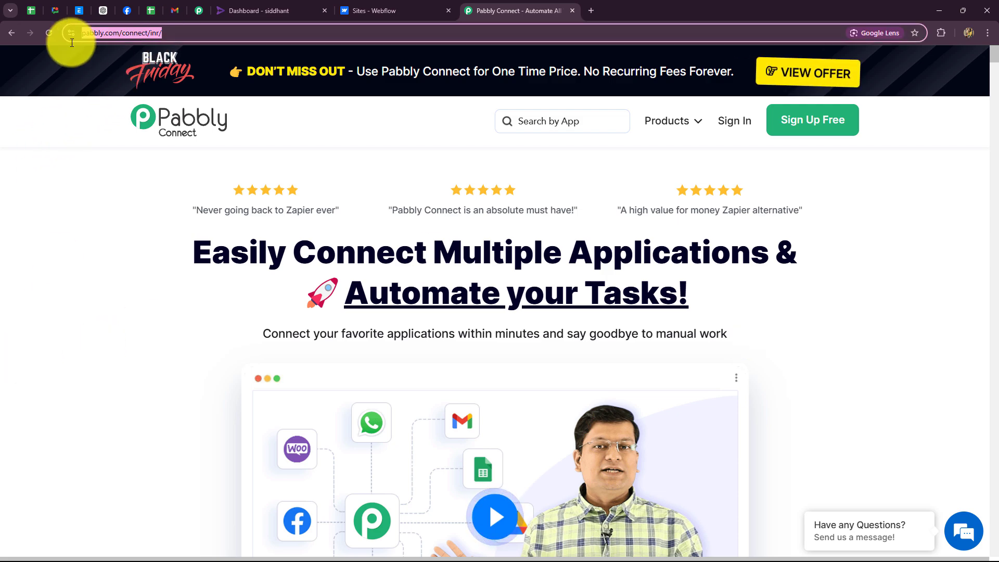
{"action": "left_click", "coordinate": [129, 238]}
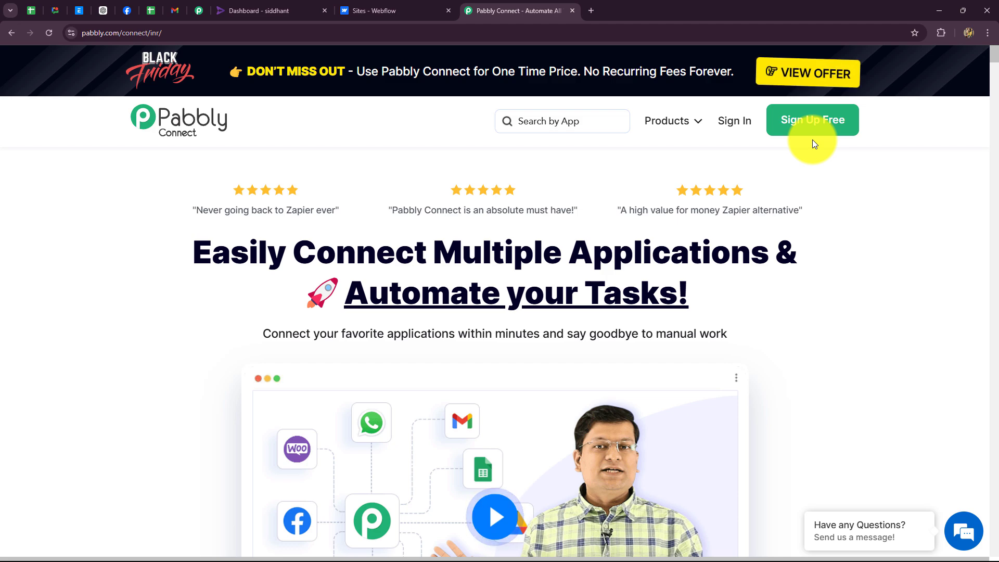
{"action": "left_click_drag", "start_coordinate": [192, 249], "coordinate": [794, 308]}
{"action": "left_click", "coordinate": [787, 314]}
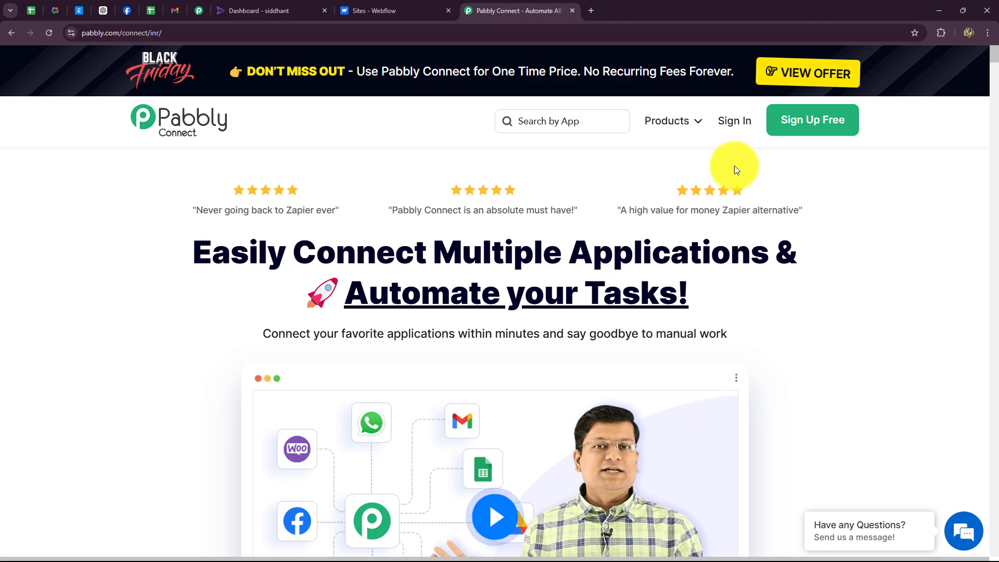
Sign in to Pabbly and choose Access Now under Pabbly Connect in All Pabbly Apps
{"action": "left_click", "coordinate": [730, 123]}
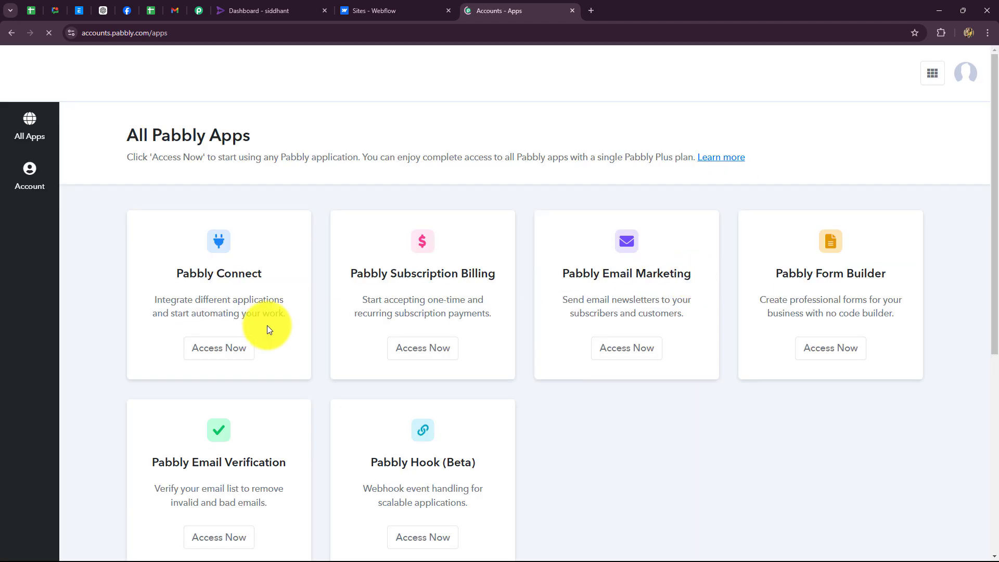
{"action": "scroll", "coordinate": [683, 465], "scroll_direction": "down", "scroll_amount": 2}
{"action": "scroll", "coordinate": [684, 467], "scroll_direction": "up", "scroll_amount": 2}
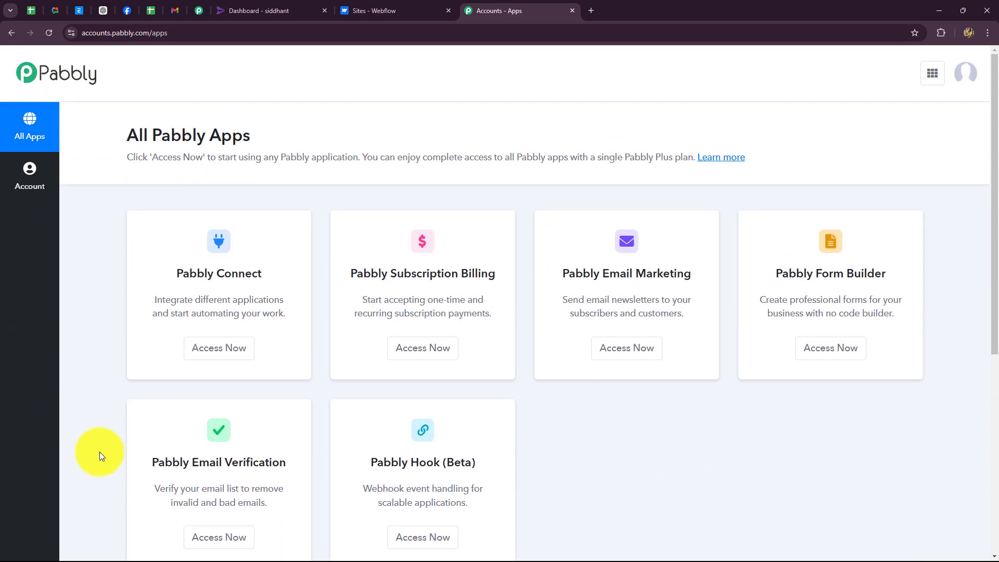
{"action": "triple_click", "coordinate": [178, 274]}
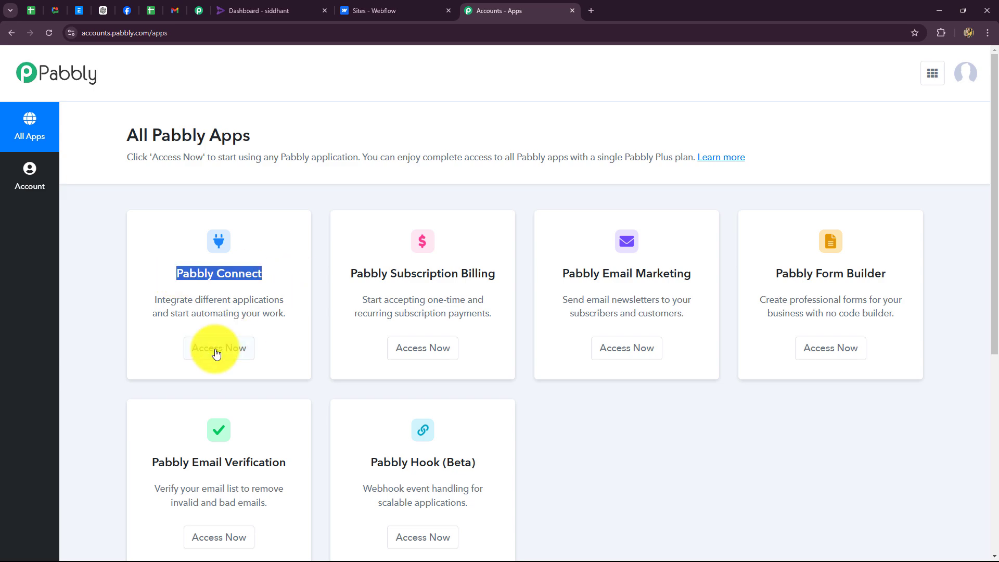
{"action": "left_click", "coordinate": [214, 351]}
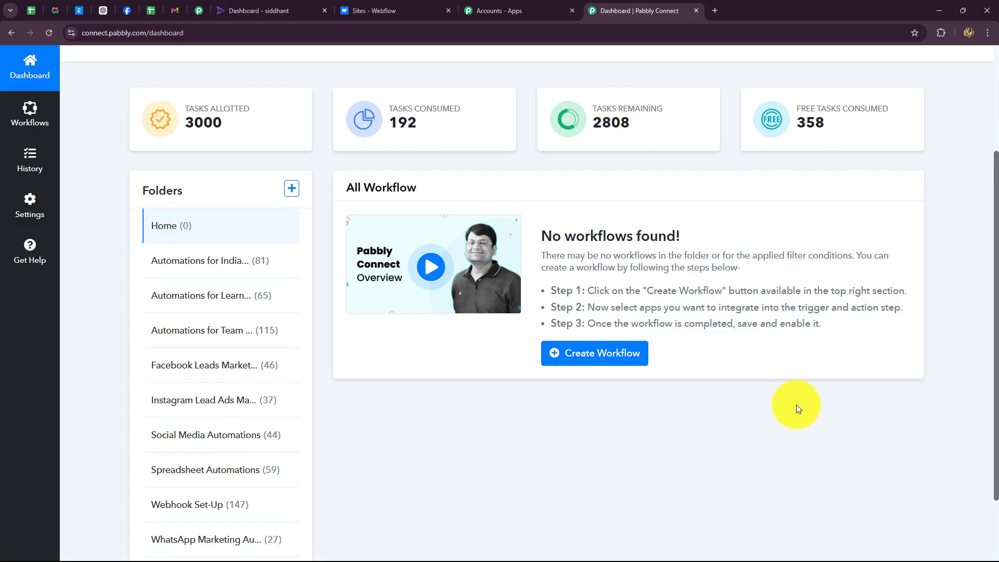
{"action": "scroll", "coordinate": [754, 442], "scroll_direction": "down", "scroll_amount": 2}
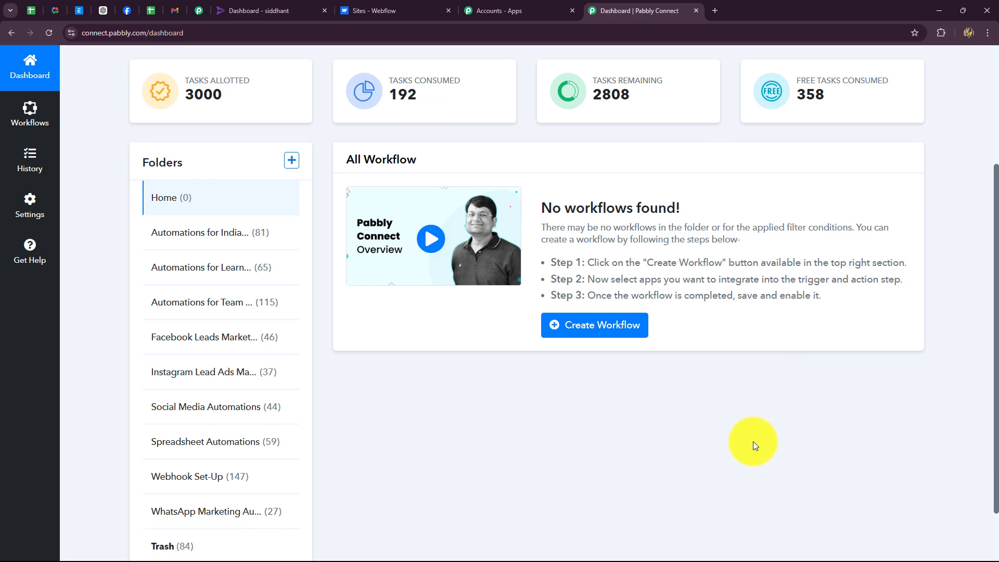
{"action": "scroll", "coordinate": [752, 442], "scroll_direction": "up", "scroll_amount": 2}
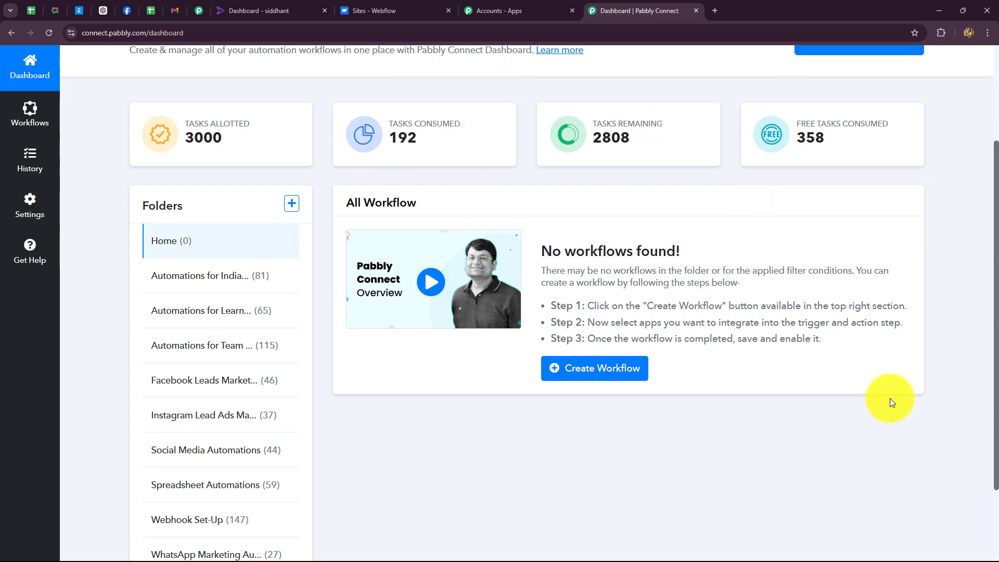
{"action": "scroll", "coordinate": [889, 400], "scroll_direction": "down", "scroll_amount": 2}
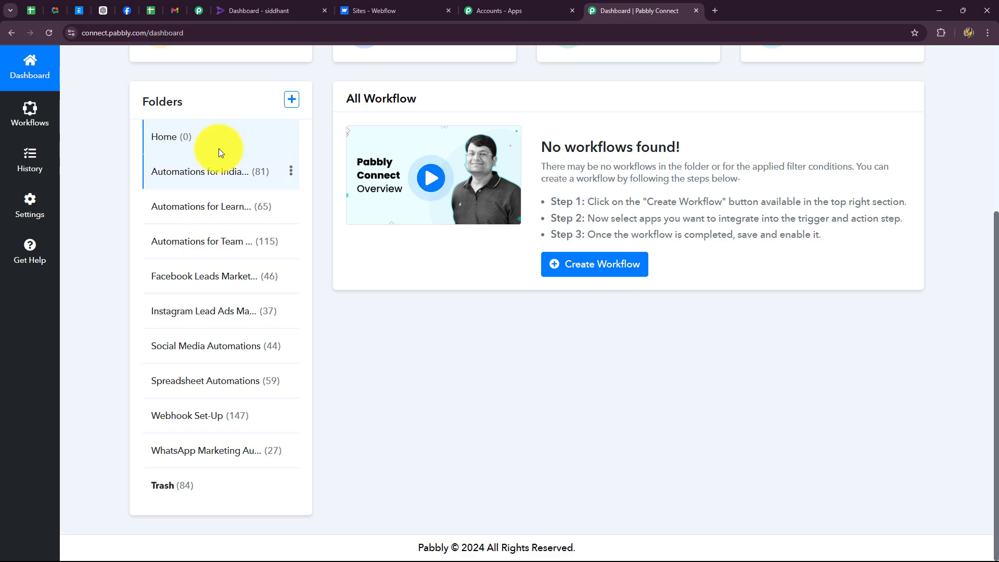
{"action": "scroll", "coordinate": [560, 416], "scroll_direction": "up", "scroll_amount": 4}
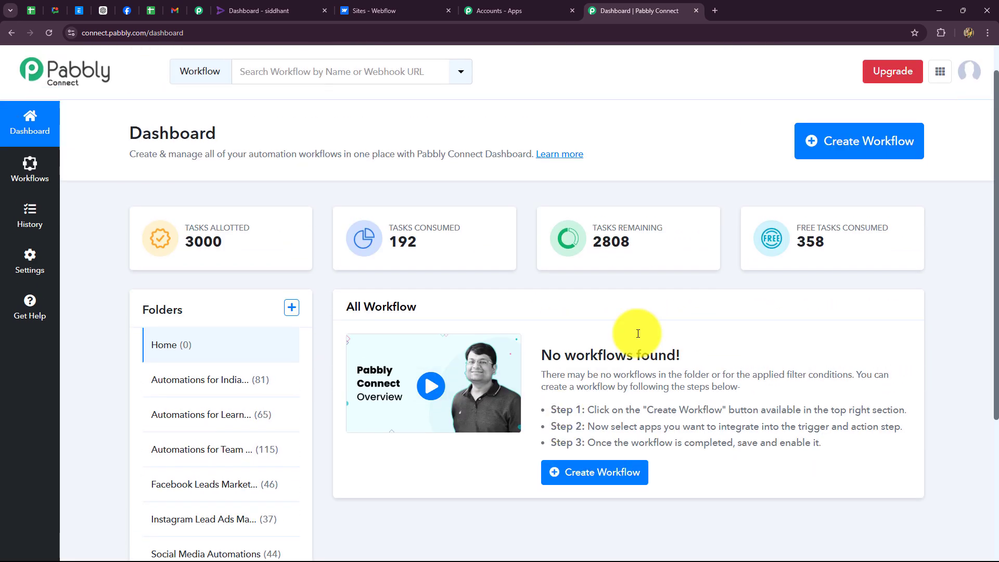
{"action": "left_click", "coordinate": [885, 163]}
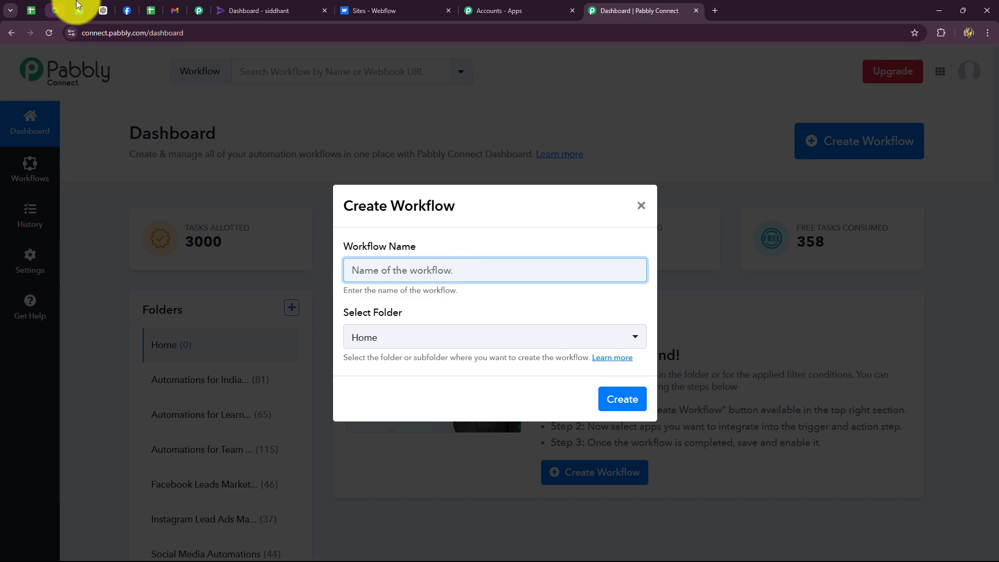
Name the workflow 'Enroll Rigi User on Webflow Form Submission', put it in Automations for Learning Management, and create it
{"action": "type", "text": "Enroll Rigi User on Webflow Form Submission"}
{"action": "left_click", "coordinate": [490, 319]}
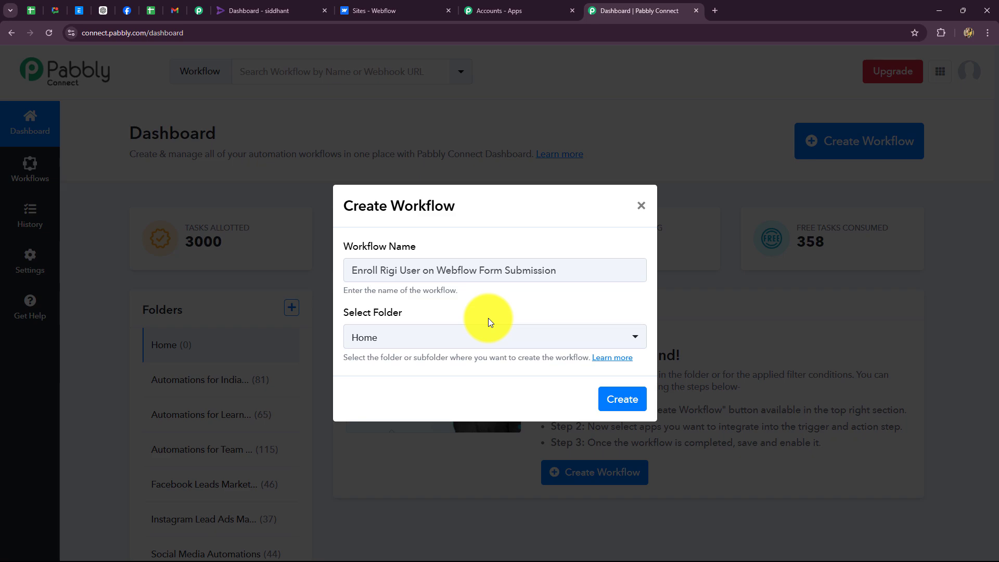
{"action": "left_click", "coordinate": [490, 336]}
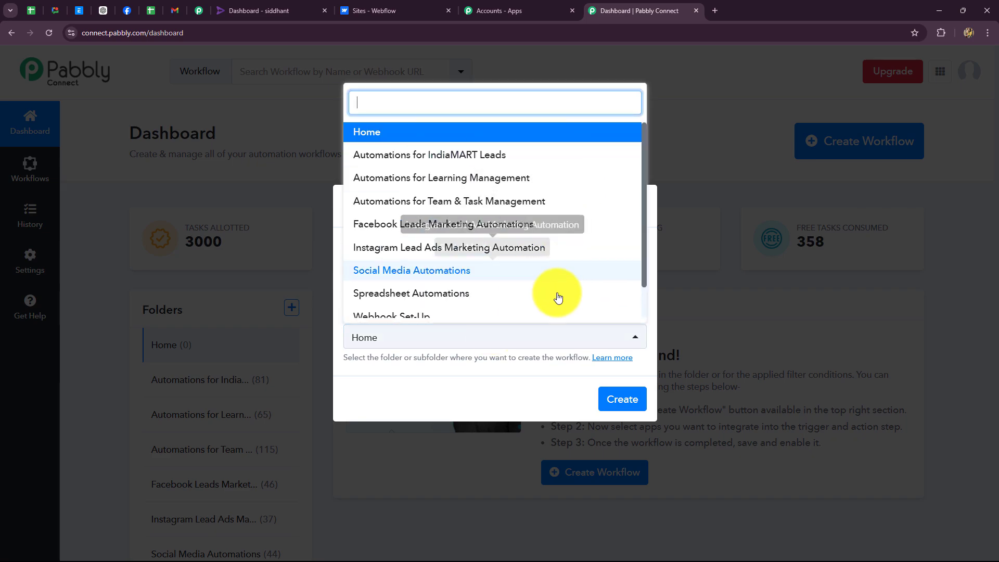
{"action": "scroll", "coordinate": [564, 263], "scroll_direction": "down", "scroll_amount": 1}
{"action": "scroll", "coordinate": [566, 264], "scroll_direction": "up", "scroll_amount": 1}
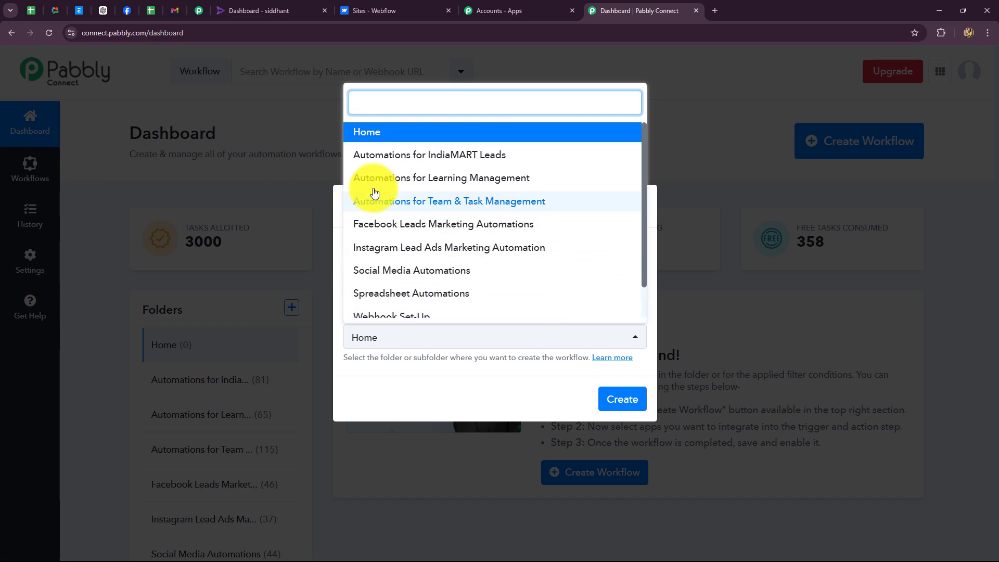
{"action": "left_click", "coordinate": [512, 180]}
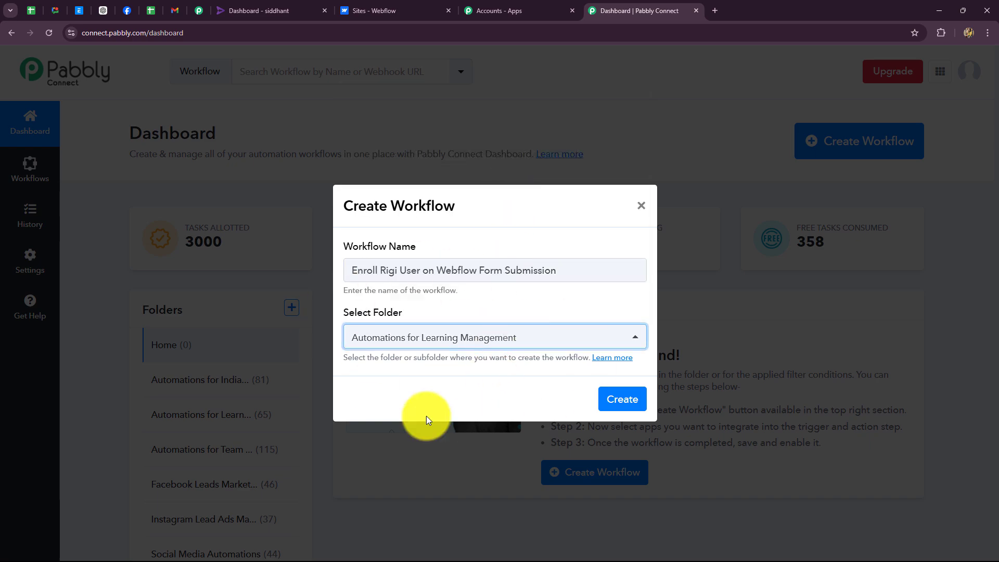
{"action": "left_click", "coordinate": [623, 401]}
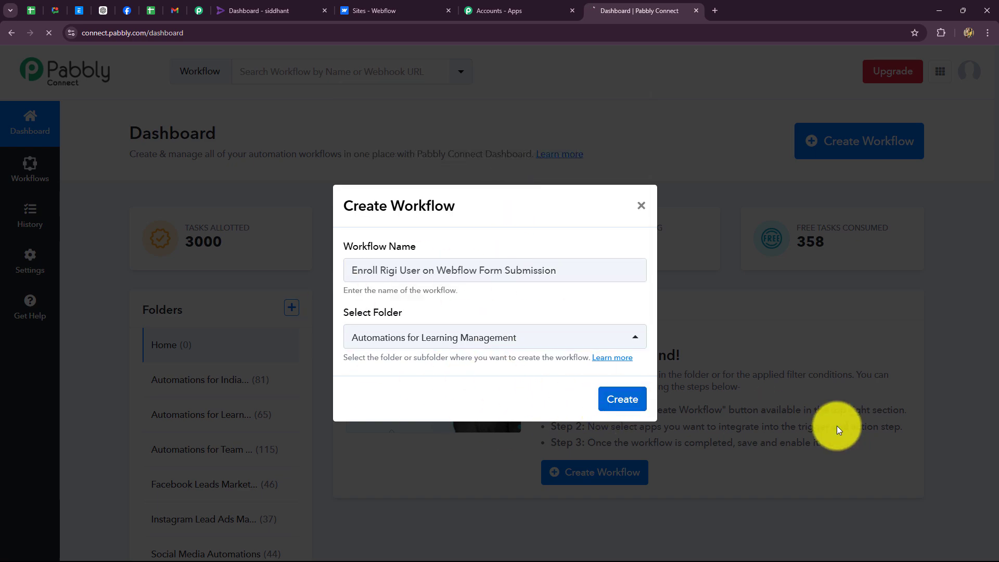
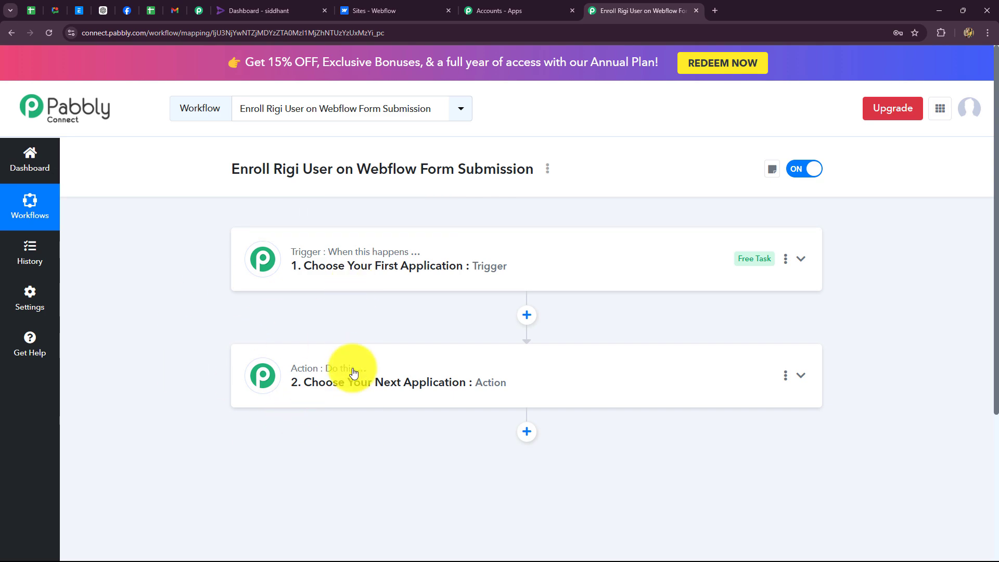
Search 'Webf', pick Webflow V1 as the trigger app, and choose the New Form Submission event
{"action": "scroll", "coordinate": [361, 433], "scroll_direction": "down", "scroll_amount": 2}
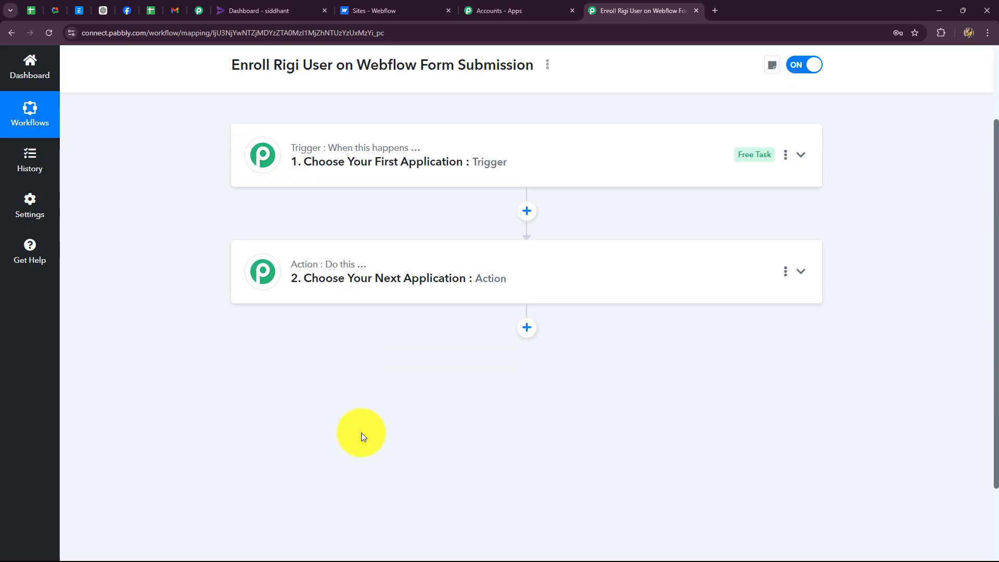
{"action": "scroll", "coordinate": [363, 436], "scroll_direction": "up", "scroll_amount": 2}
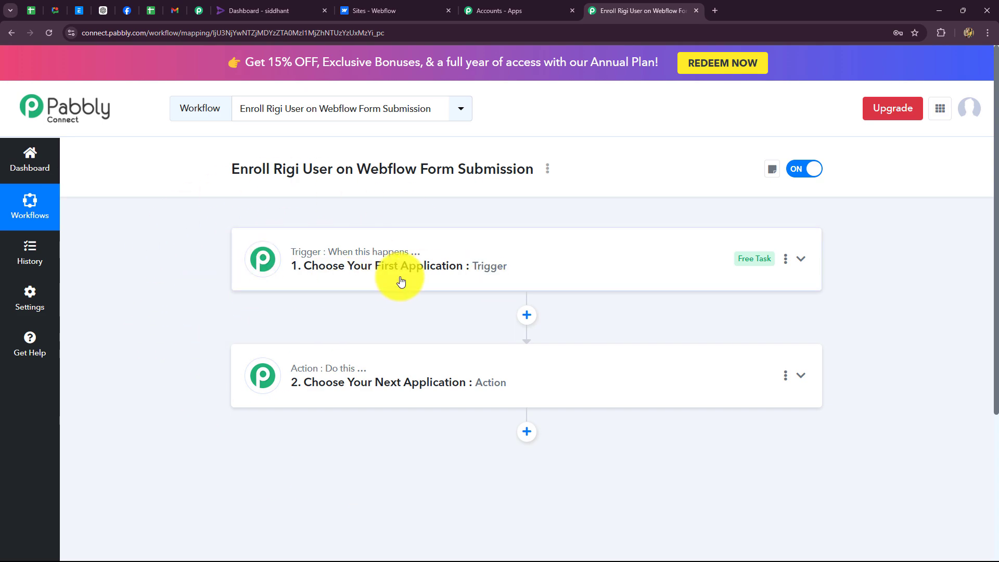
{"action": "scroll", "coordinate": [401, 281], "scroll_direction": "down", "scroll_amount": 2}
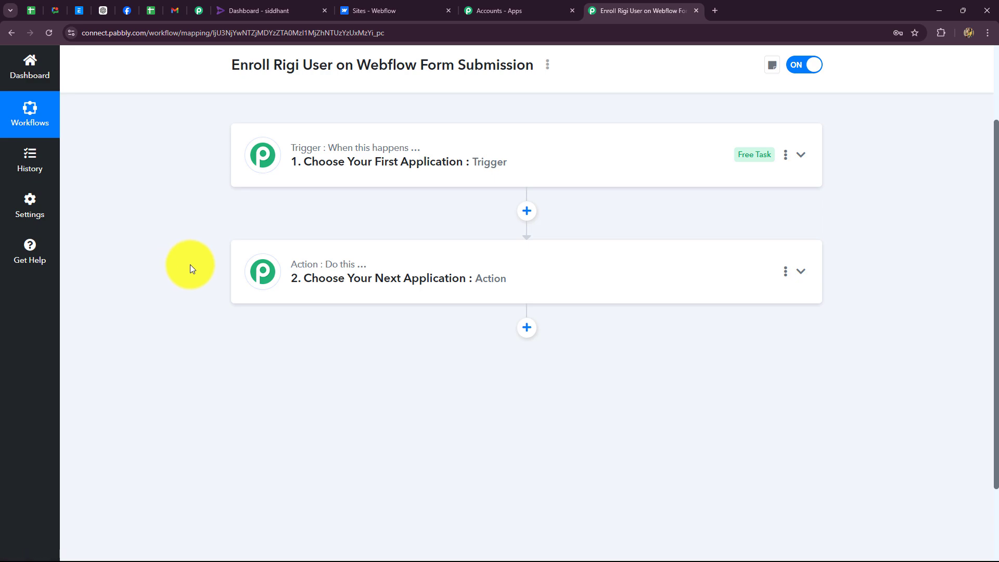
{"action": "mouse_move", "coordinate": [294, 150]}
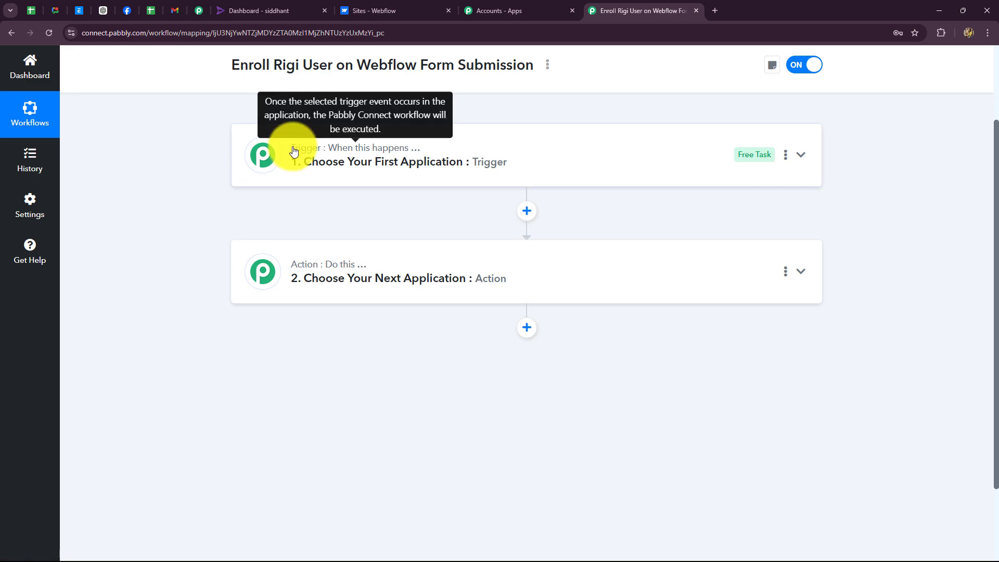
{"action": "left_click", "coordinate": [294, 153]}
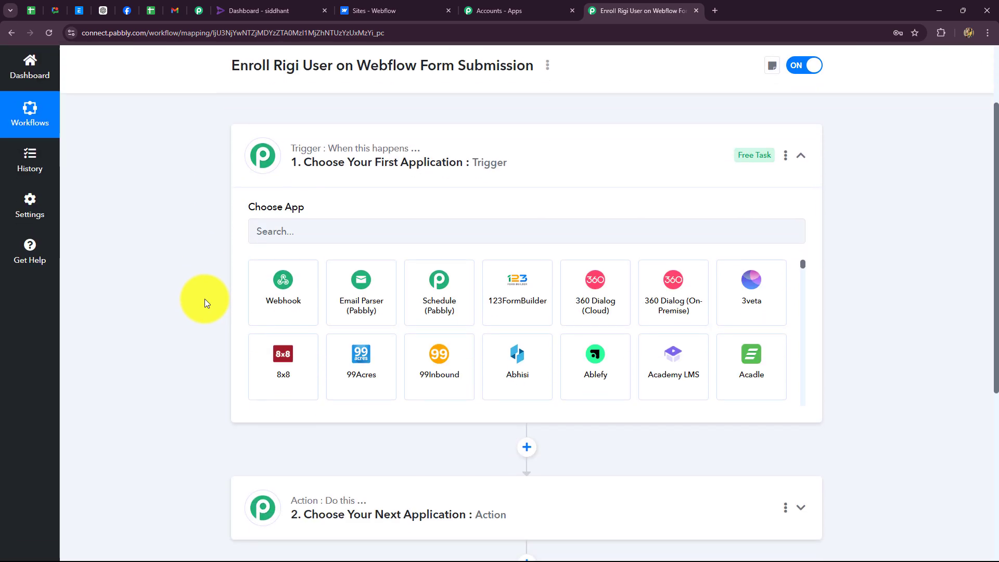
{"action": "left_click", "coordinate": [288, 230]}
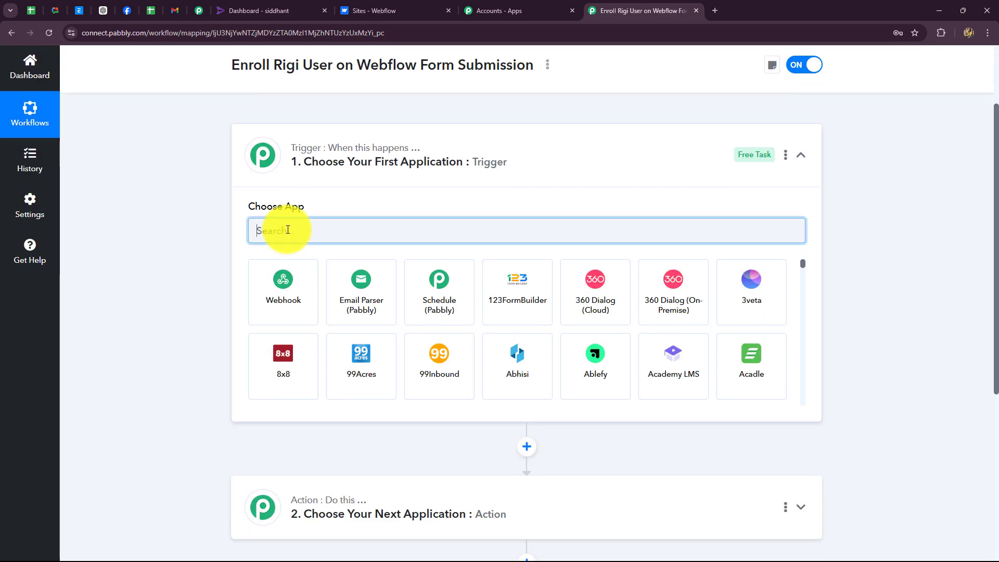
{"action": "left_click", "coordinate": [382, 17]}
{"action": "left_click", "coordinate": [598, 11]}
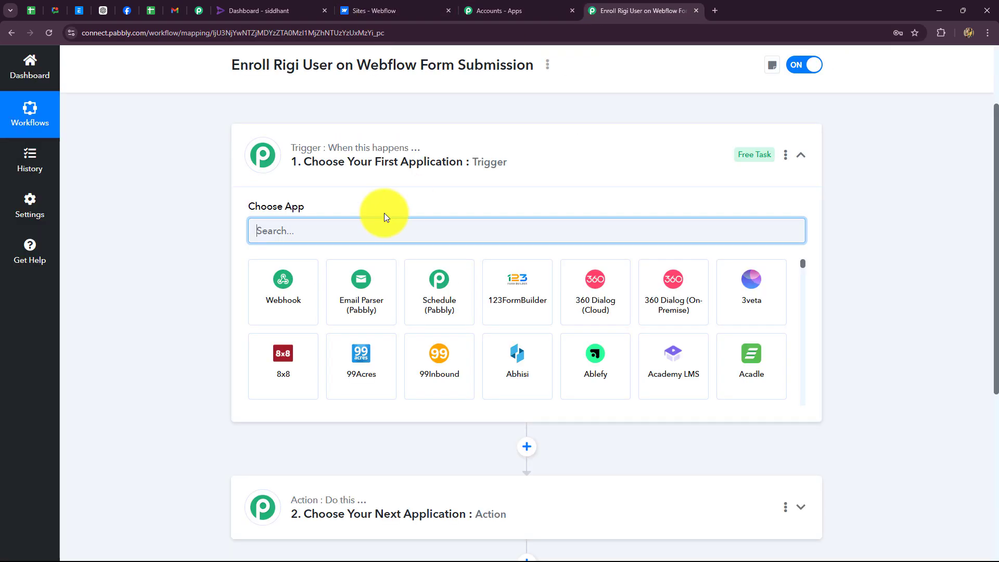
{"action": "type", "text": "Webf"}
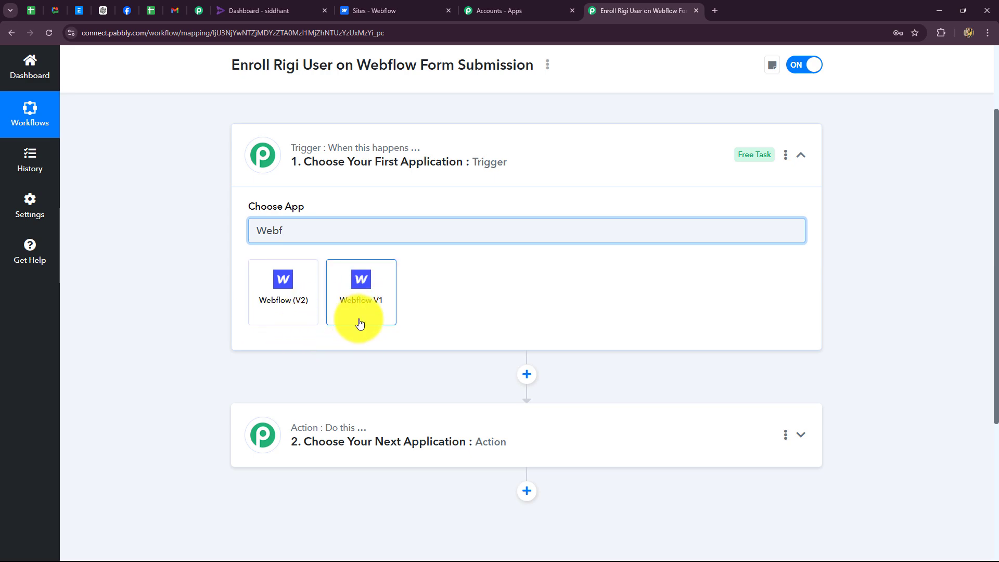
{"action": "left_click", "coordinate": [365, 299]}
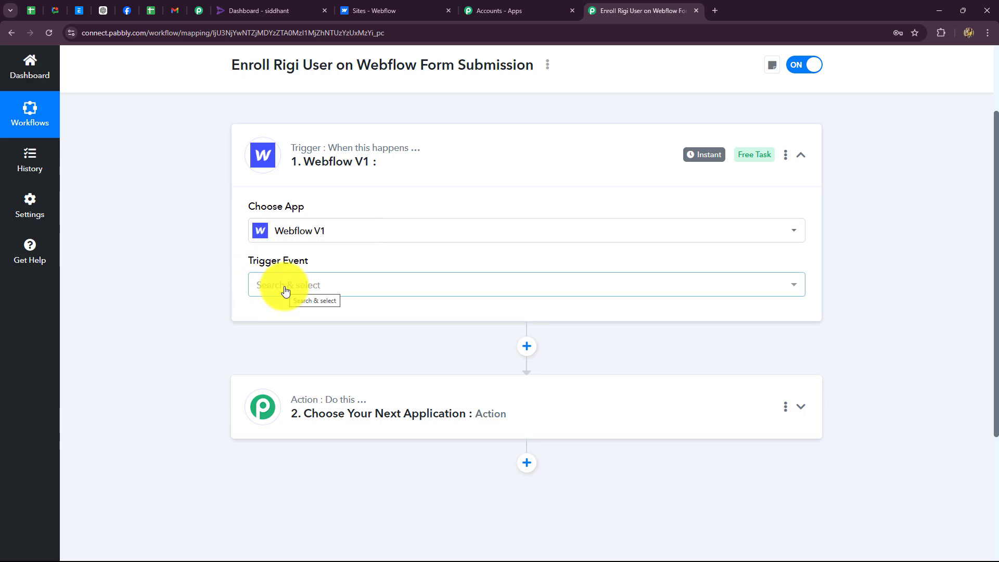
{"action": "left_click", "coordinate": [314, 287]}
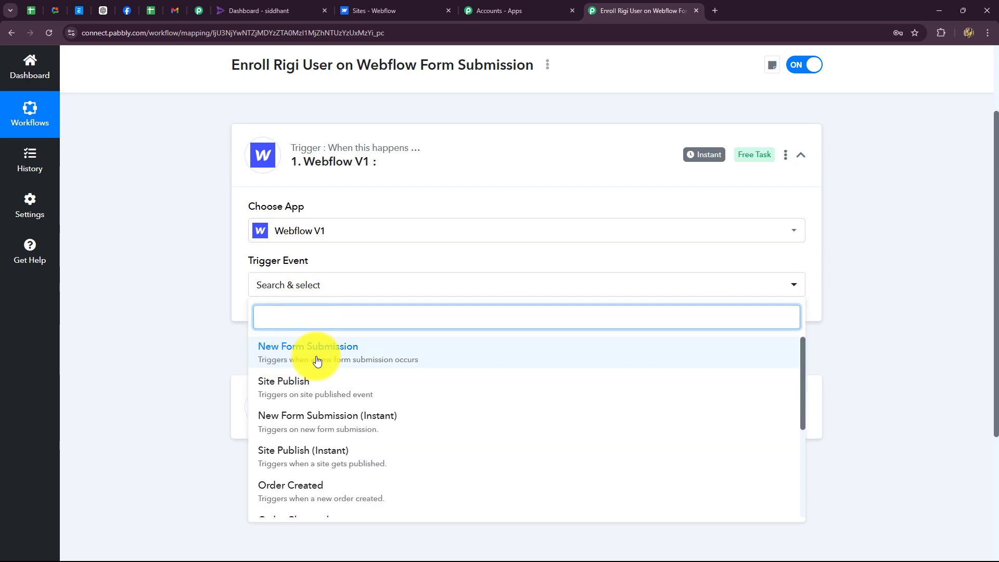
{"action": "left_click", "coordinate": [342, 362]}
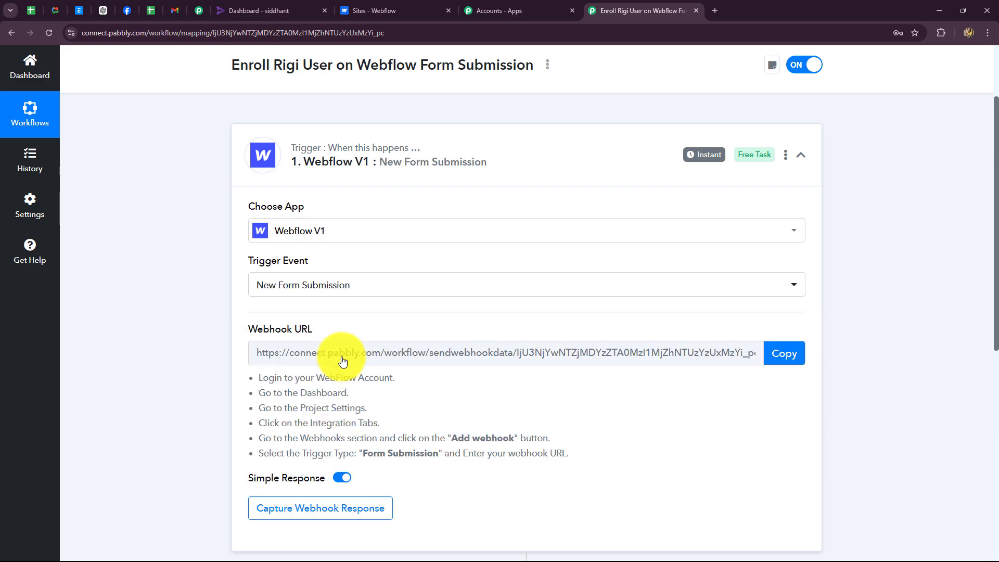
Review the six webhook setup instructions shown under the Webflow trigger
{"action": "scroll", "coordinate": [343, 362], "scroll_direction": "down", "scroll_amount": 2}
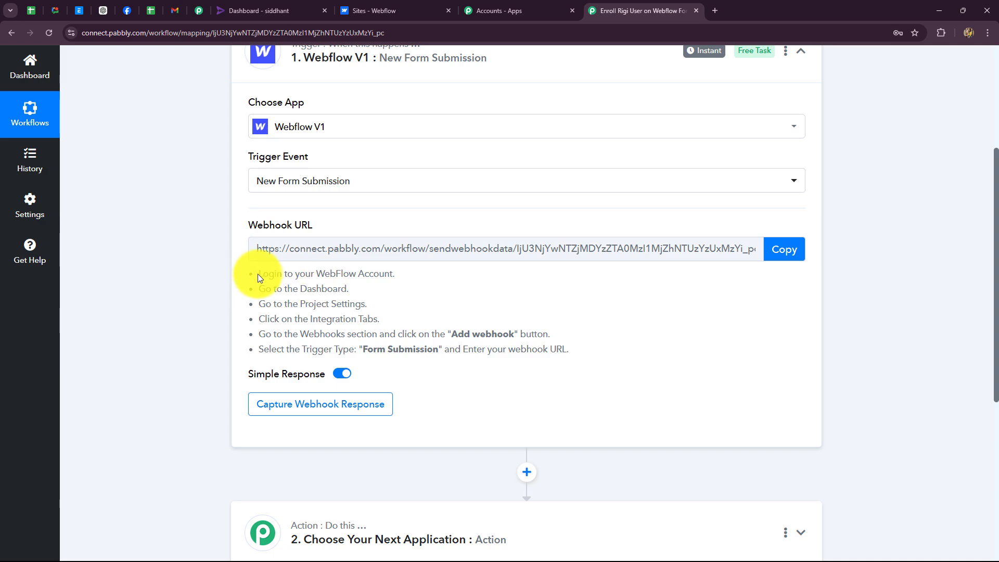
{"action": "left_click_drag", "start_coordinate": [276, 276], "coordinate": [586, 351]}
{"action": "left_click", "coordinate": [602, 335]}
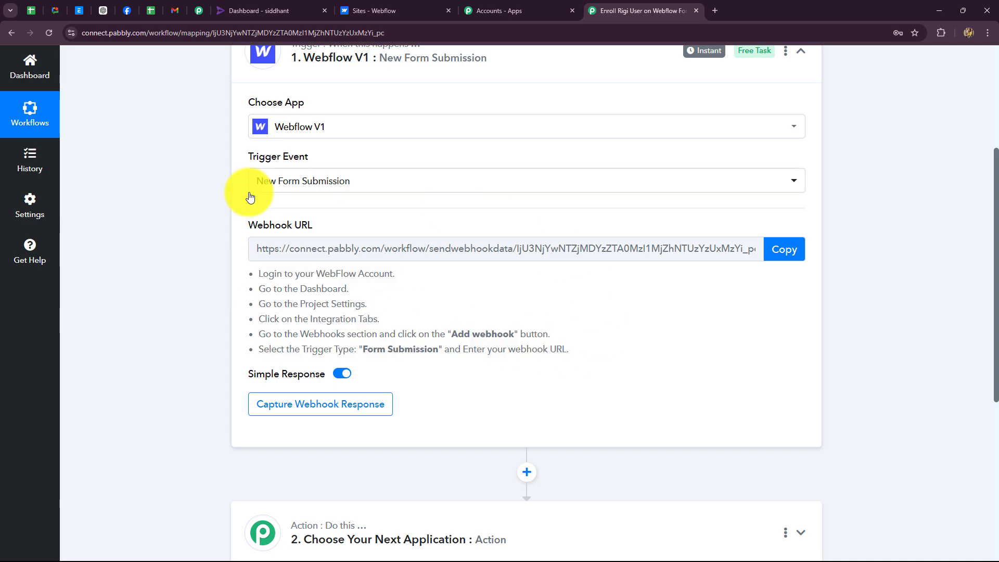
{"action": "scroll", "coordinate": [233, 248], "scroll_direction": "up", "scroll_amount": 2}
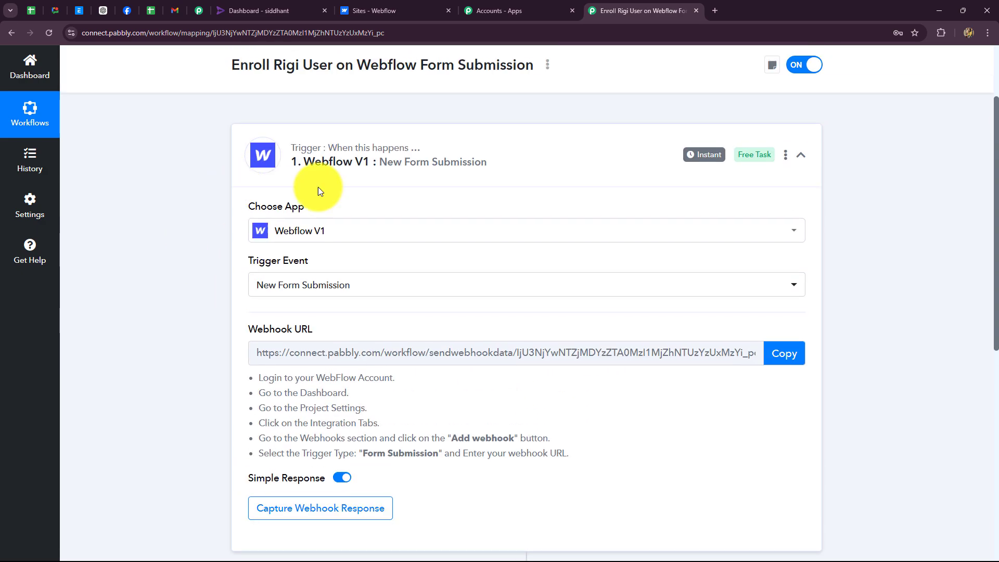
{"action": "scroll", "coordinate": [398, 345], "scroll_direction": "down", "scroll_amount": 3}
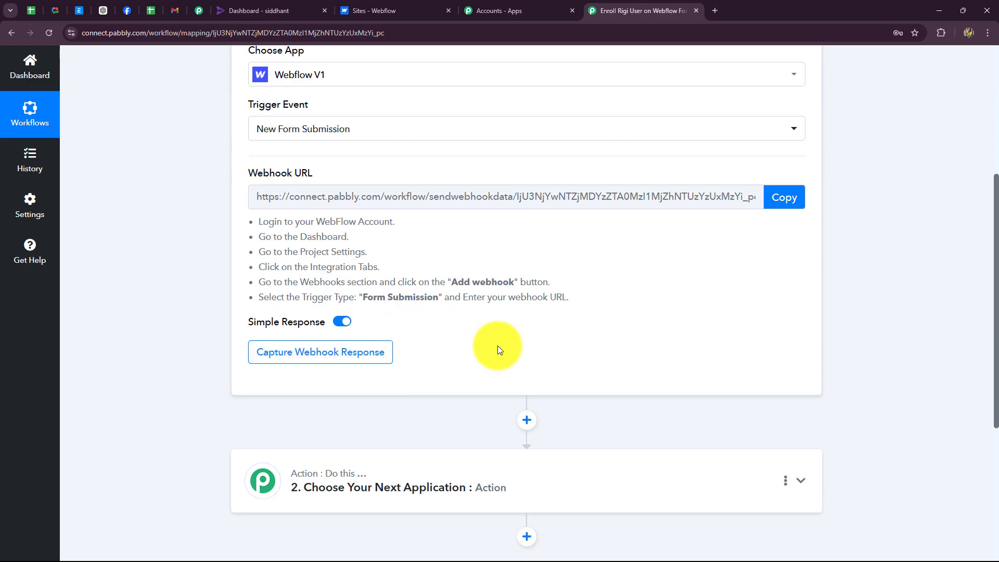
{"action": "left_click", "coordinate": [383, 10]}
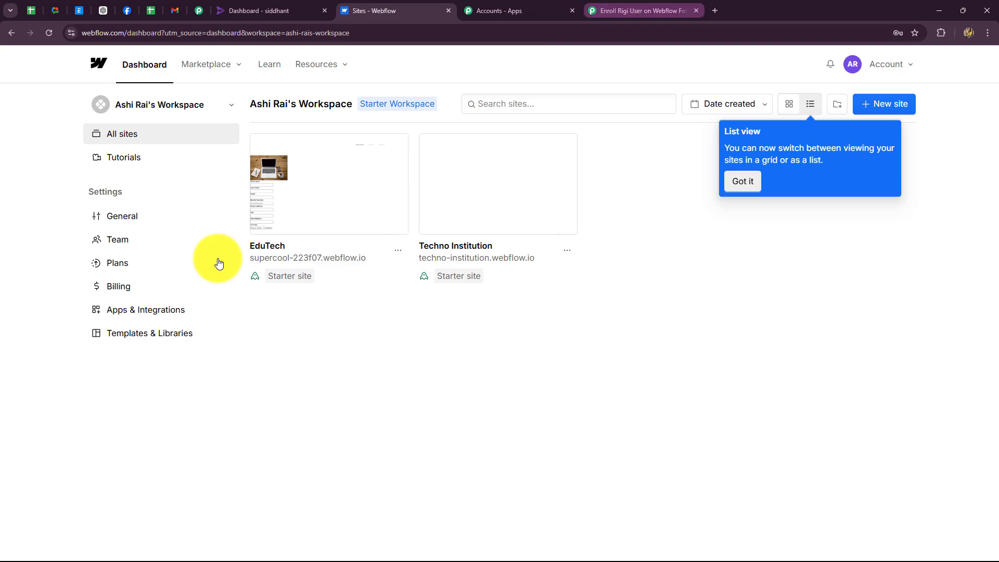
{"action": "left_click", "coordinate": [645, 11]}
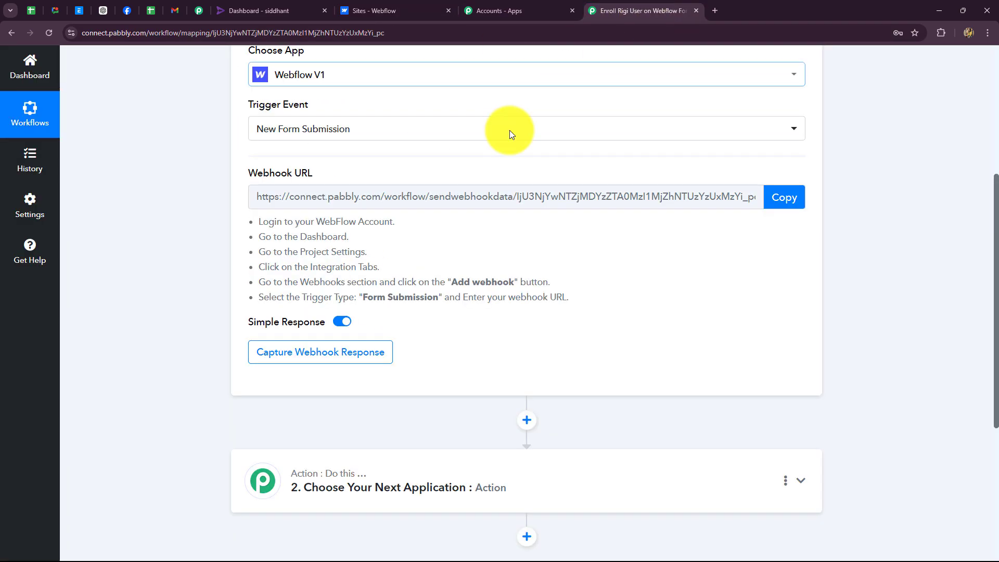
{"action": "left_click_drag", "start_coordinate": [261, 223], "coordinate": [583, 295]}
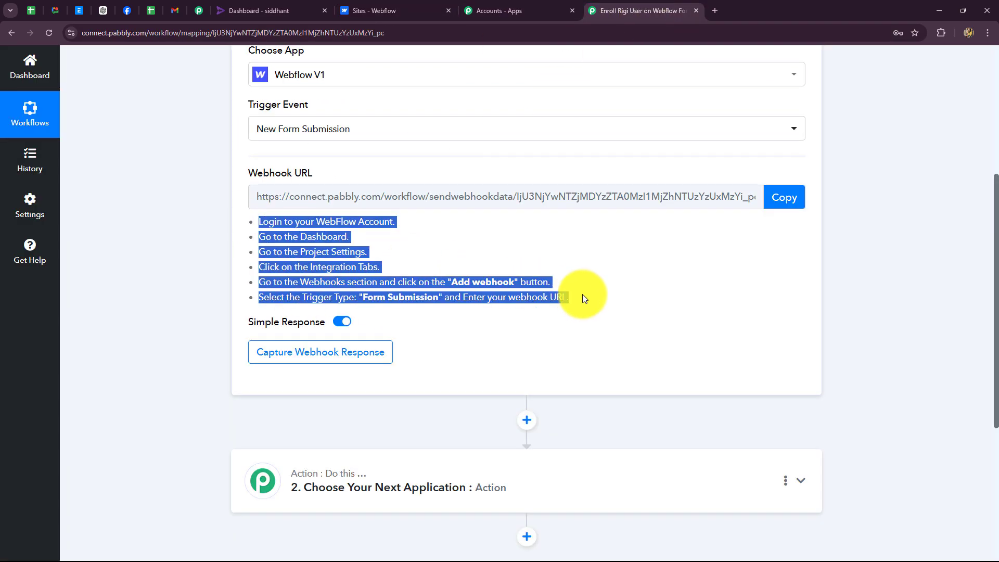
{"action": "left_click", "coordinate": [182, 280]}
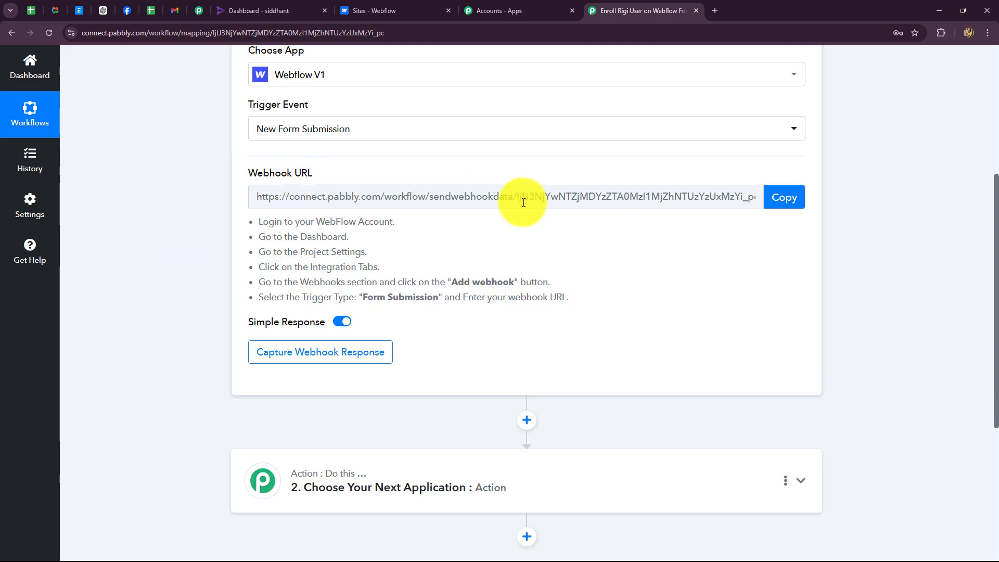
Copy the webhook URL so Pabbly waits for a response, then go to the Webflow dashboard
{"action": "scroll", "coordinate": [468, 263], "scroll_direction": "up", "scroll_amount": 2}
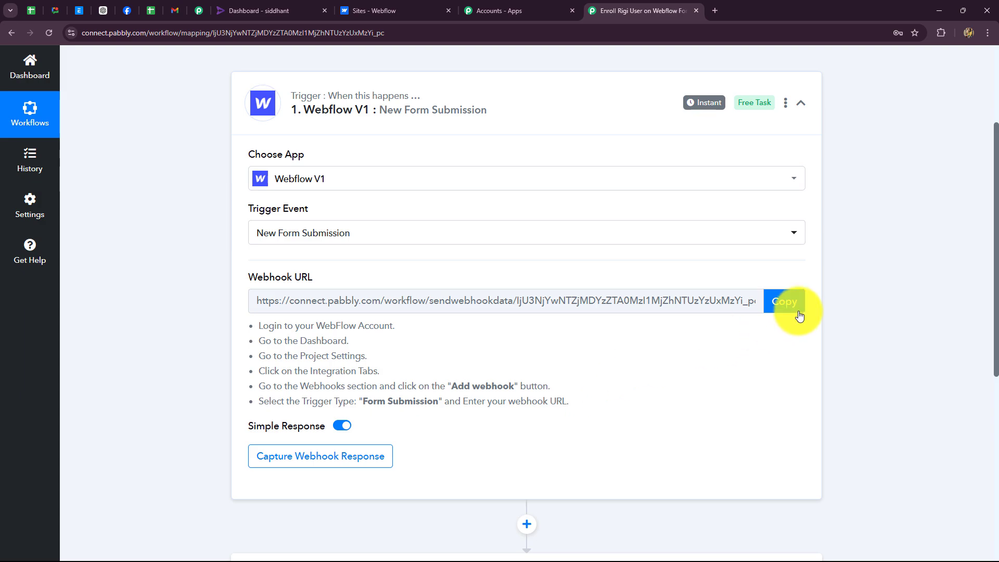
{"action": "left_click", "coordinate": [785, 302]}
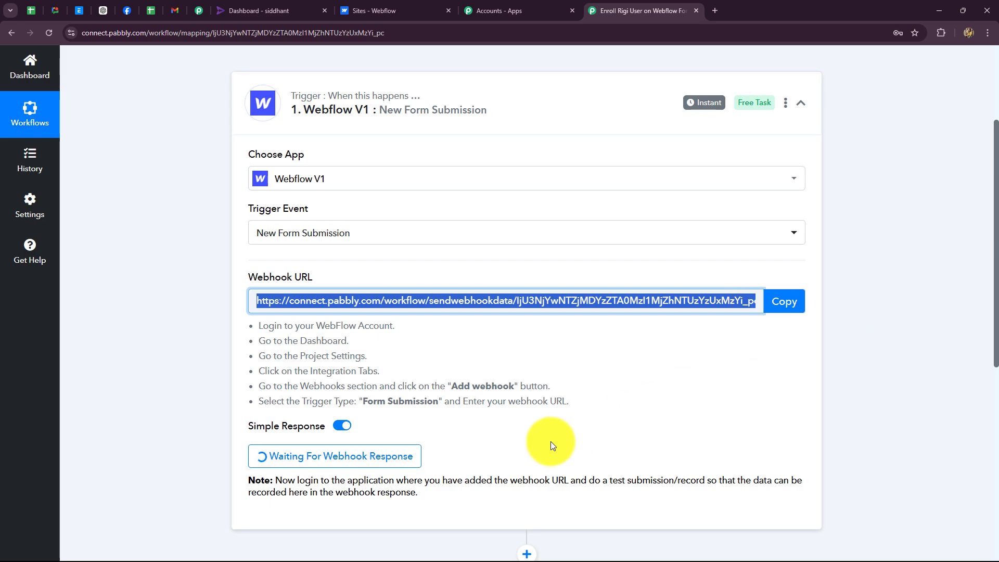
{"action": "left_click", "coordinate": [391, 11]}
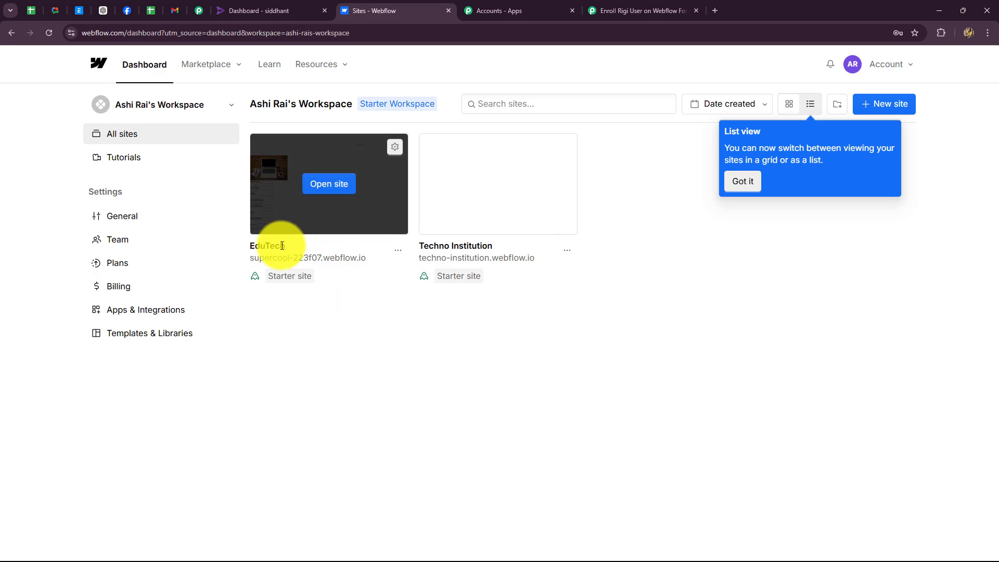
Open the EduTech site's apps and integrations settings
{"action": "left_click", "coordinate": [394, 150]}
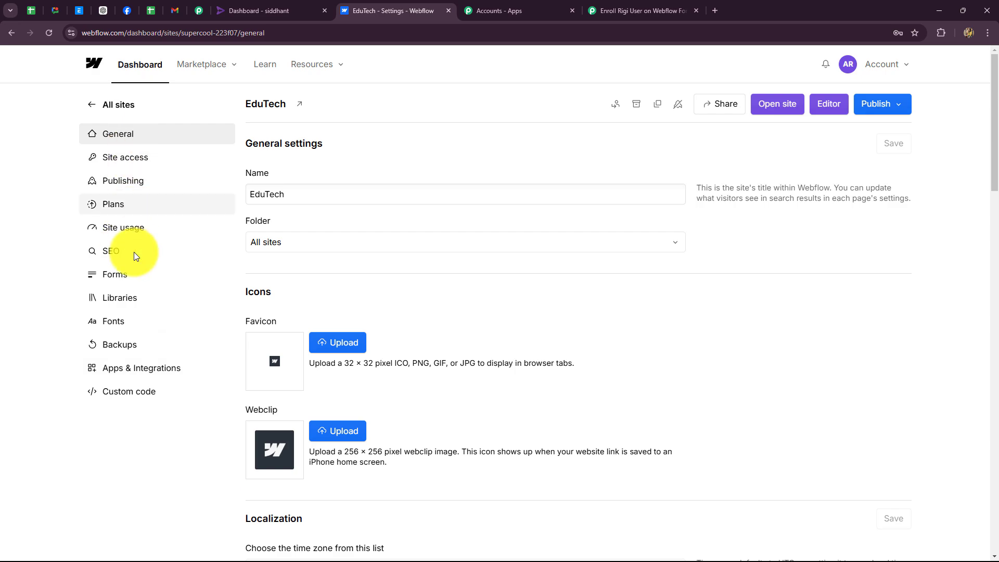
{"action": "left_click", "coordinate": [128, 373]}
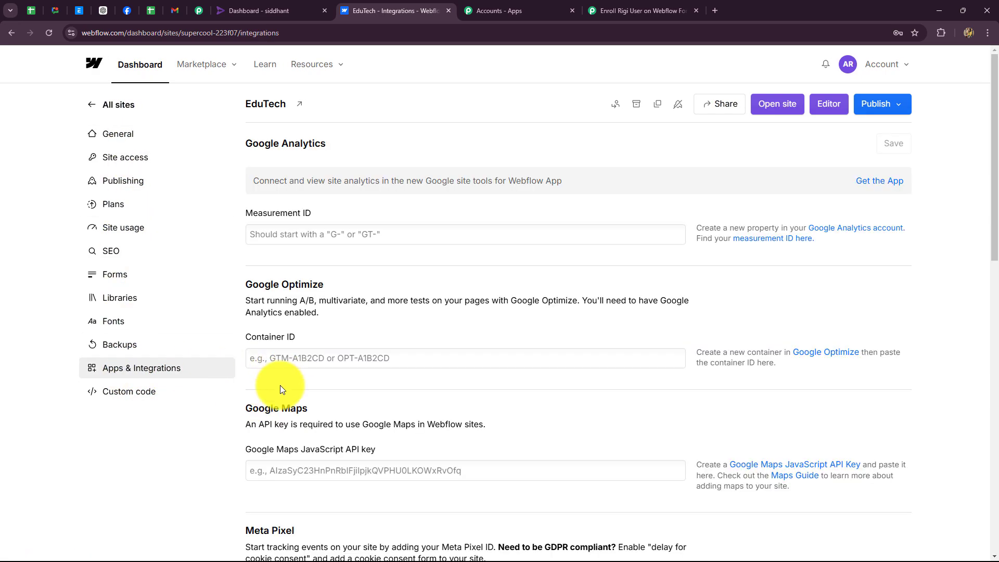
{"action": "scroll", "coordinate": [281, 389], "scroll_direction": "down", "scroll_amount": 15}
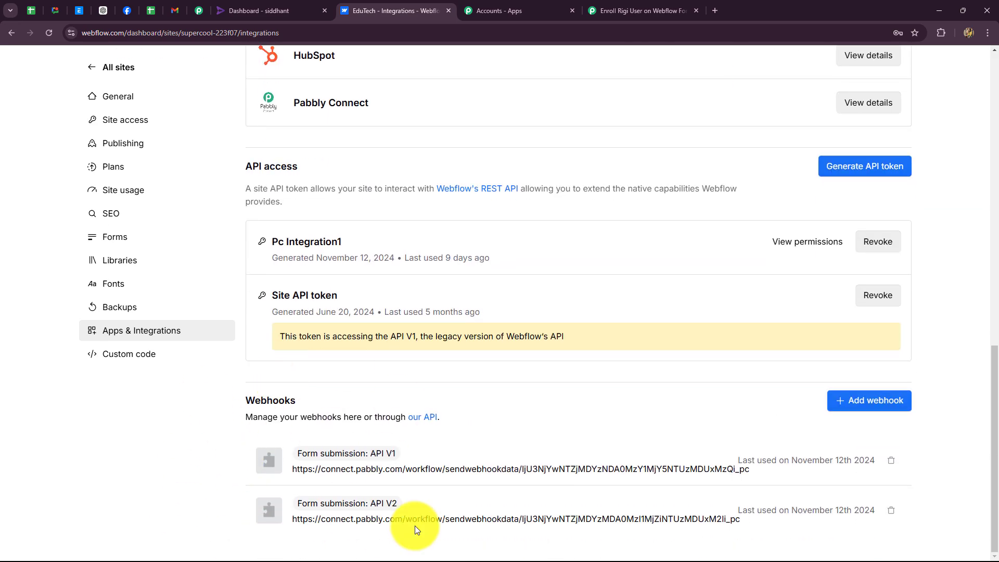
Add a Form submission webhook on API V1 using the pasted Pabbly webhook URL
{"action": "left_click", "coordinate": [835, 407]}
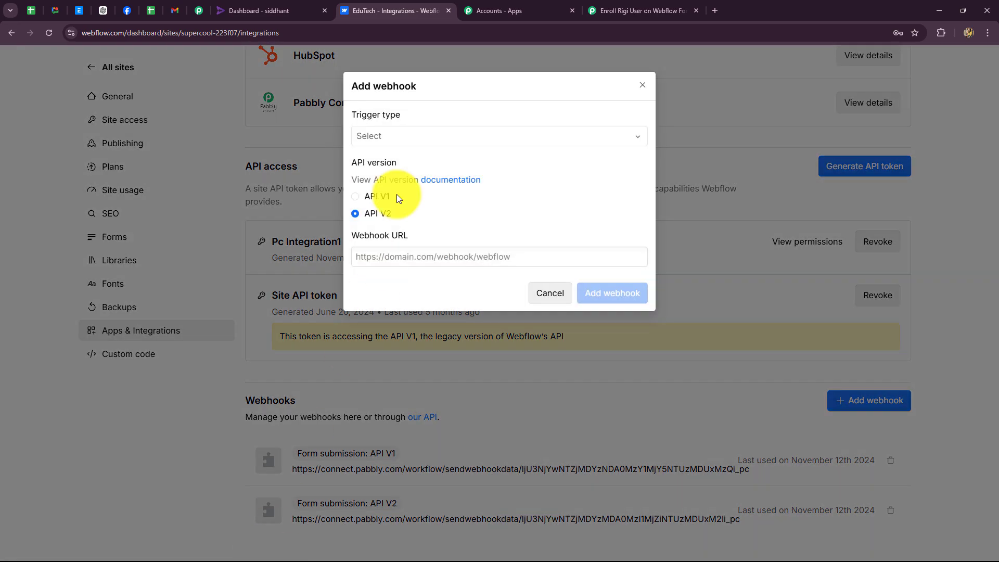
{"action": "left_click", "coordinate": [394, 137]}
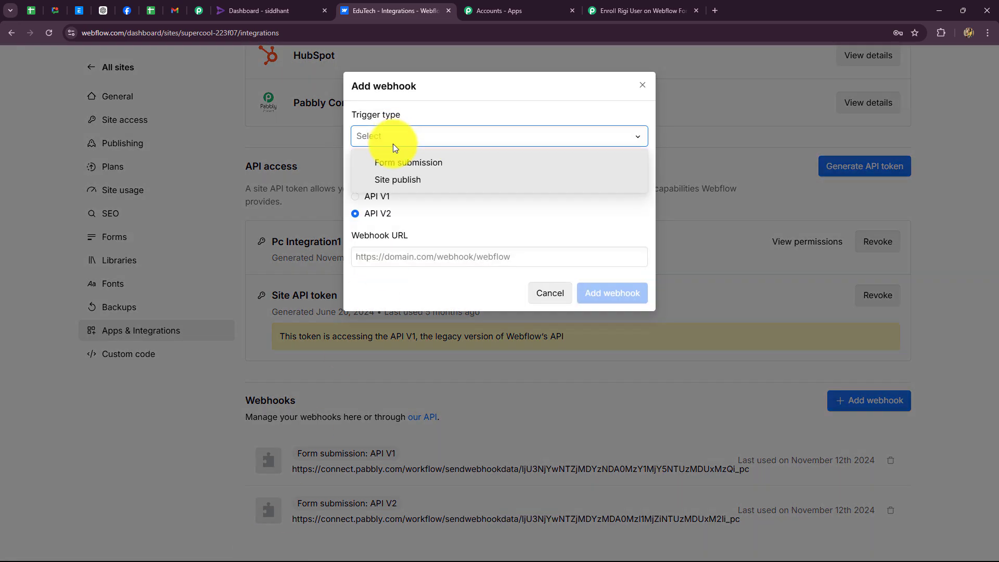
{"action": "left_click", "coordinate": [393, 161]}
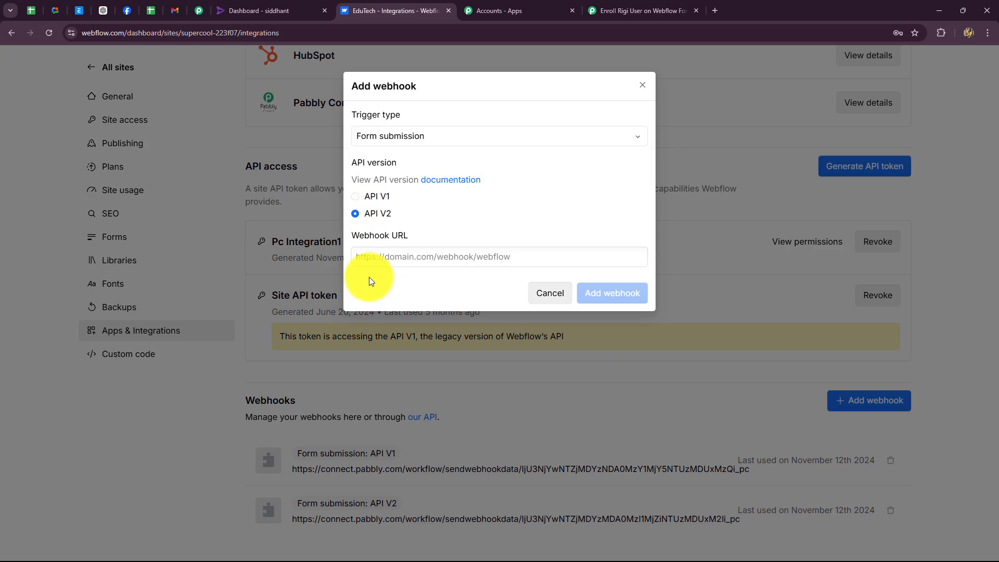
{"action": "left_click", "coordinate": [372, 260]}
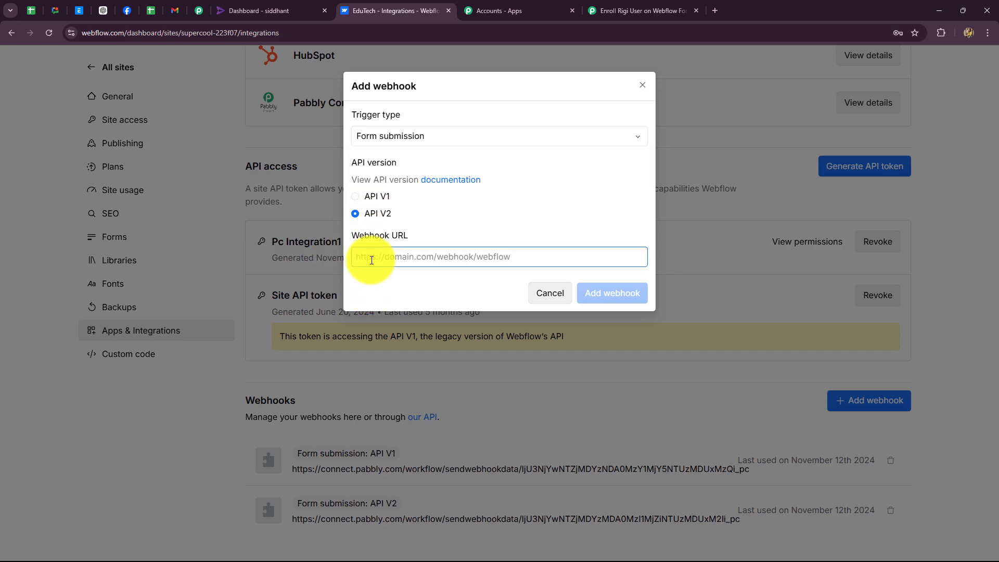
{"action": "key", "text": "ctrl+v"}
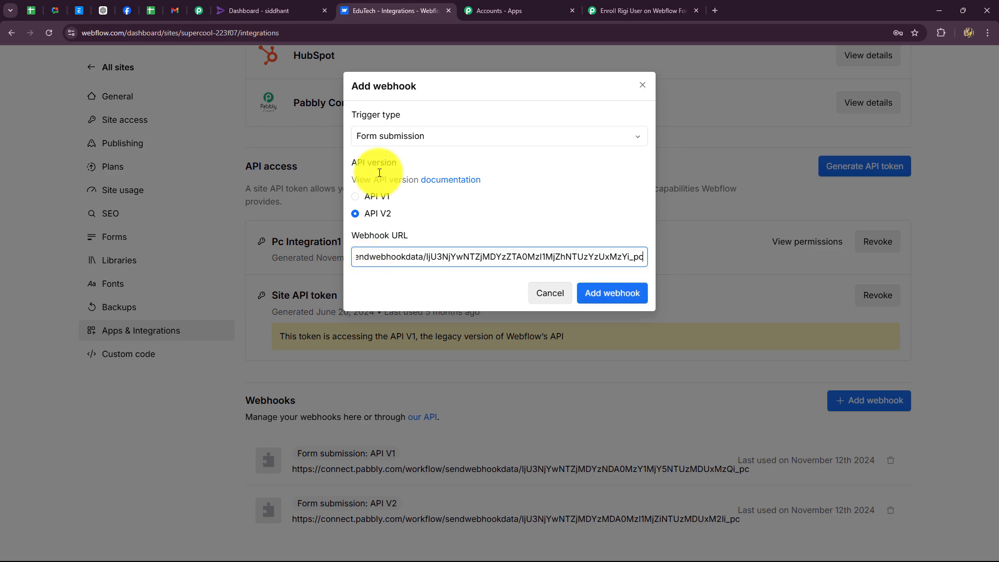
{"action": "left_click", "coordinate": [366, 203]}
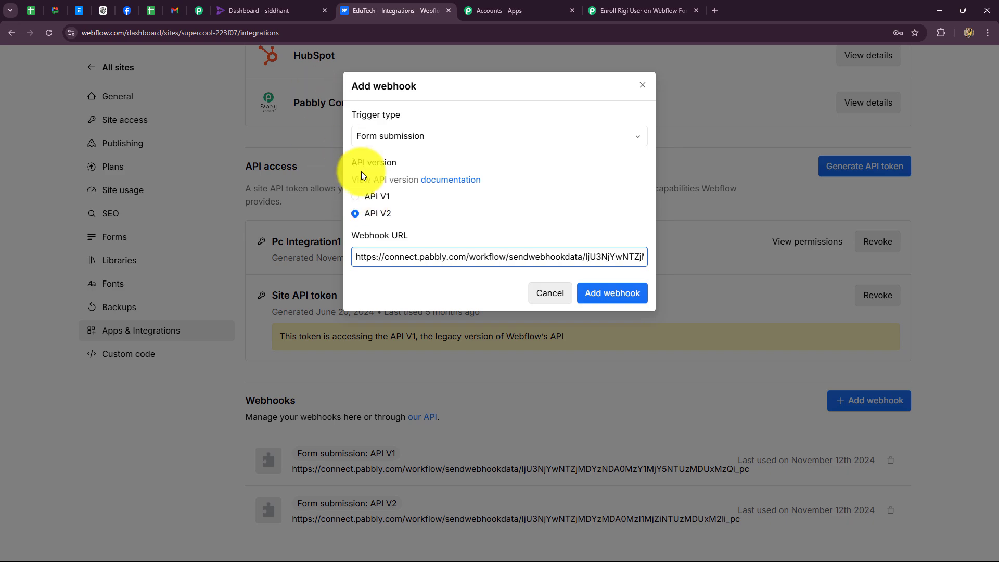
{"action": "left_click", "coordinate": [355, 198]}
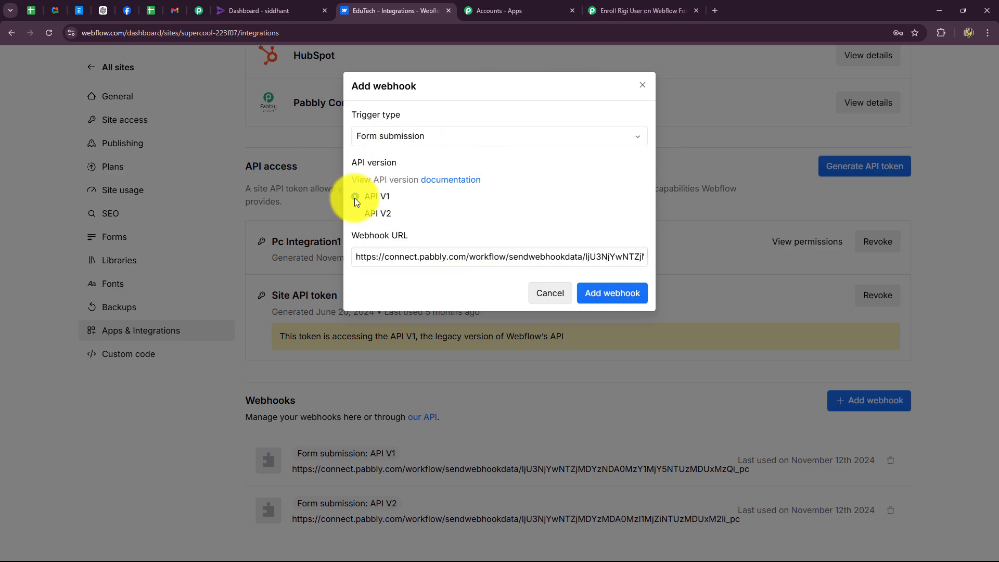
{"action": "left_click", "coordinate": [606, 295]}
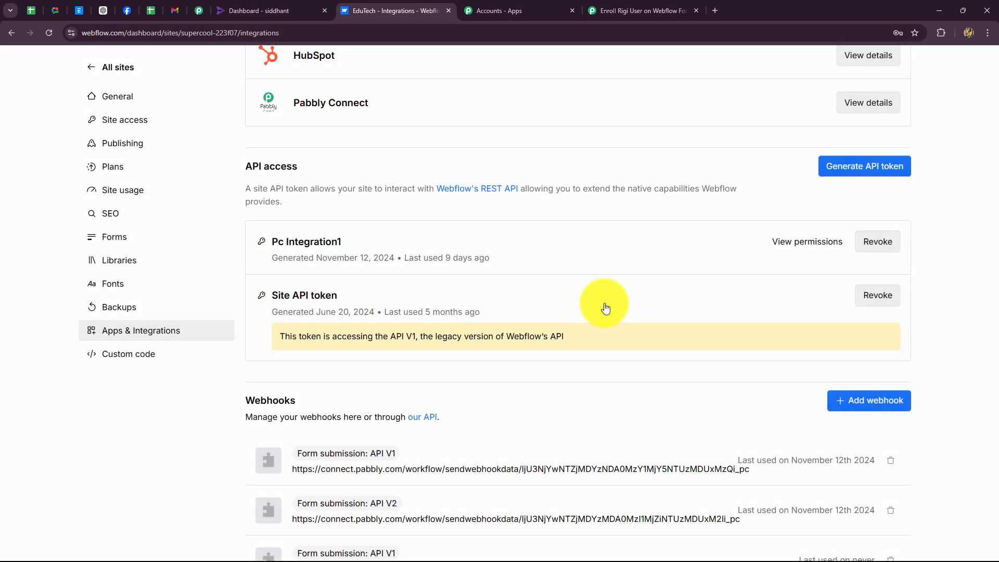
Publish EduTech to the selected staging domain, then switch back to the Pabbly workflow tab
{"action": "scroll", "coordinate": [547, 410], "scroll_direction": "down", "scroll_amount": 1}
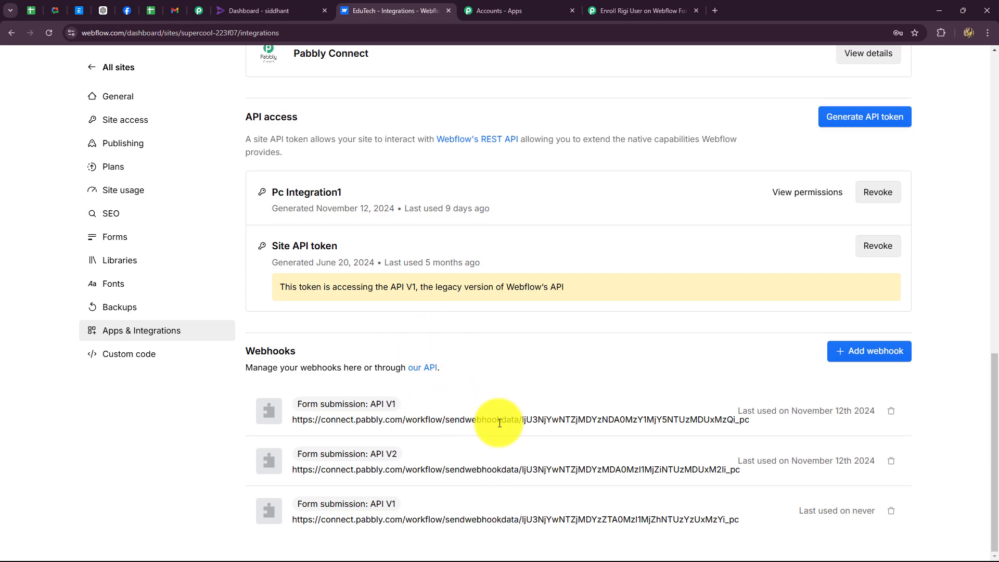
{"action": "scroll", "coordinate": [495, 420], "scroll_direction": "up", "scroll_amount": 15}
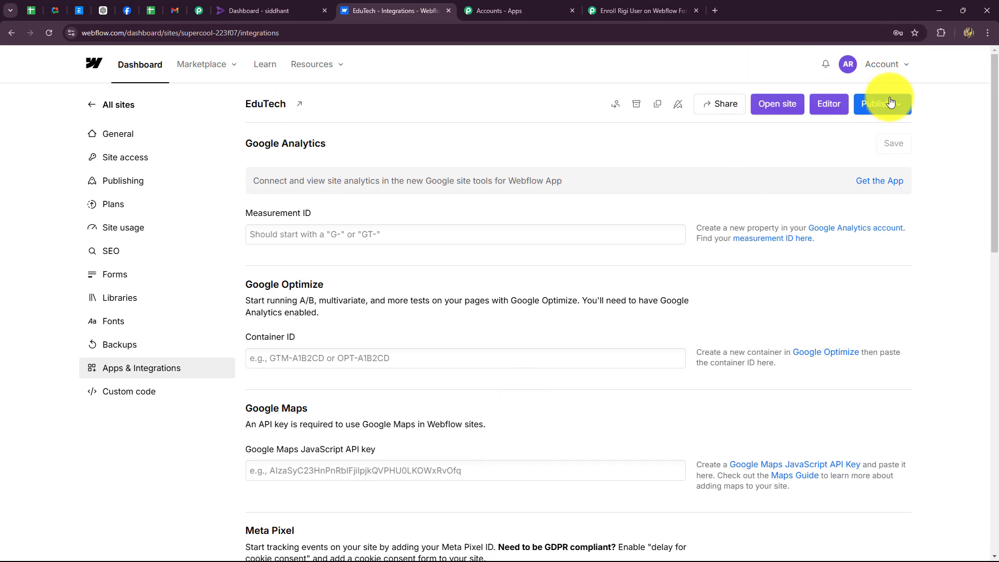
{"action": "left_click", "coordinate": [872, 103]}
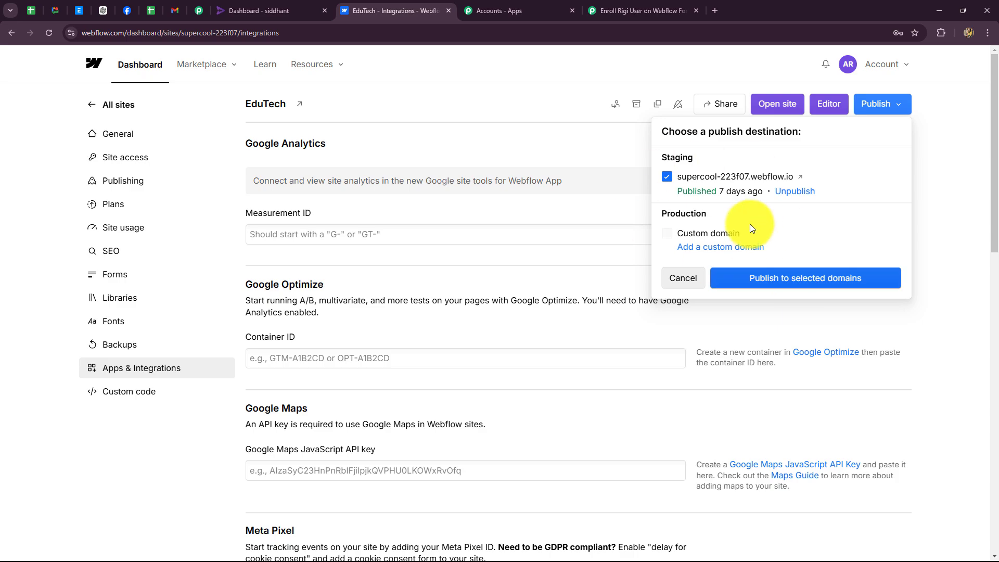
{"action": "left_click", "coordinate": [807, 286]}
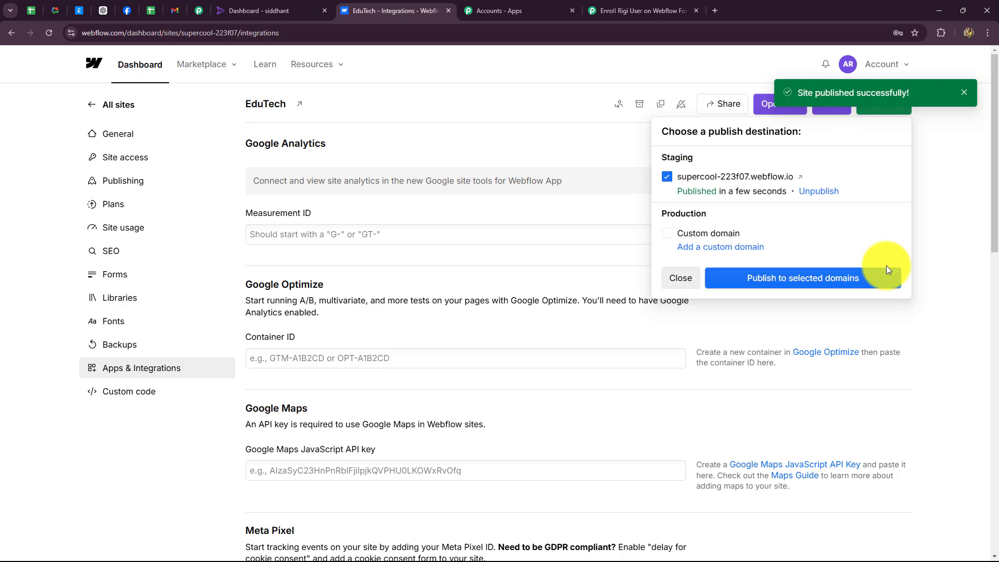
{"action": "left_click", "coordinate": [619, 15]}
{"action": "scroll", "coordinate": [643, 284], "scroll_direction": "down", "scroll_amount": 4}
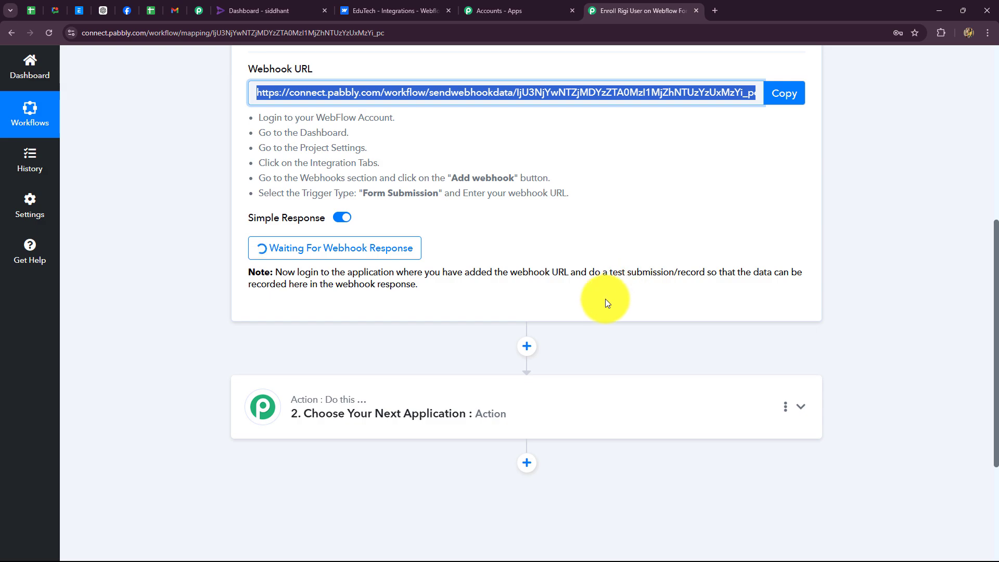
{"action": "scroll", "coordinate": [605, 299], "scroll_direction": "up", "scroll_amount": 4}
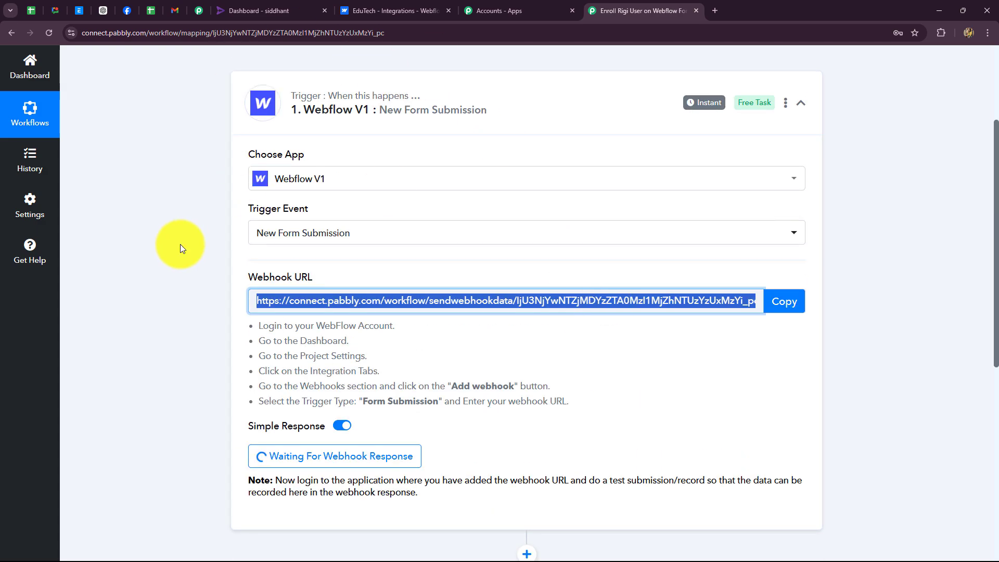
{"action": "scroll", "coordinate": [180, 246], "scroll_direction": "down", "scroll_amount": 4}
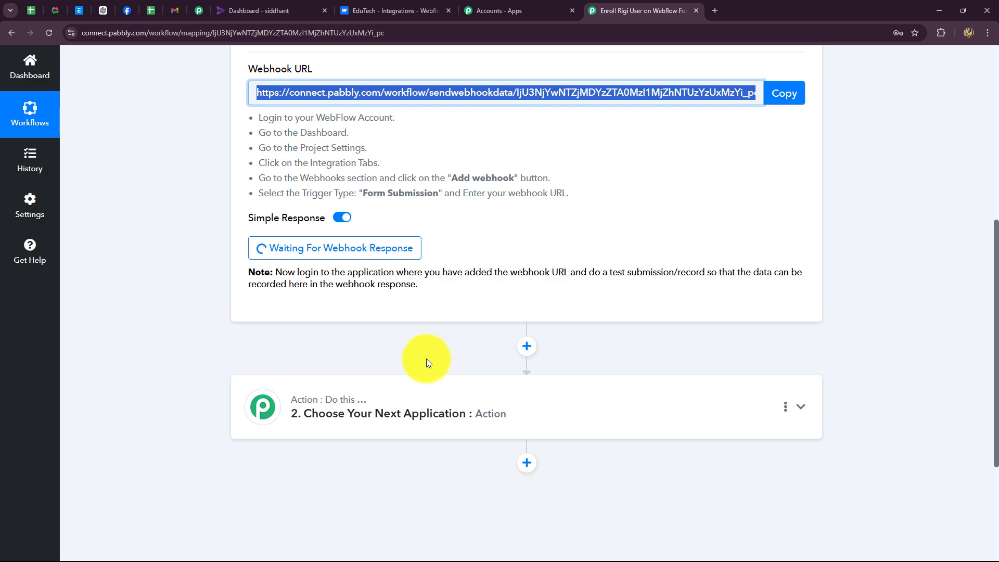
{"action": "left_click_drag", "start_coordinate": [319, 274], "coordinate": [446, 301]}
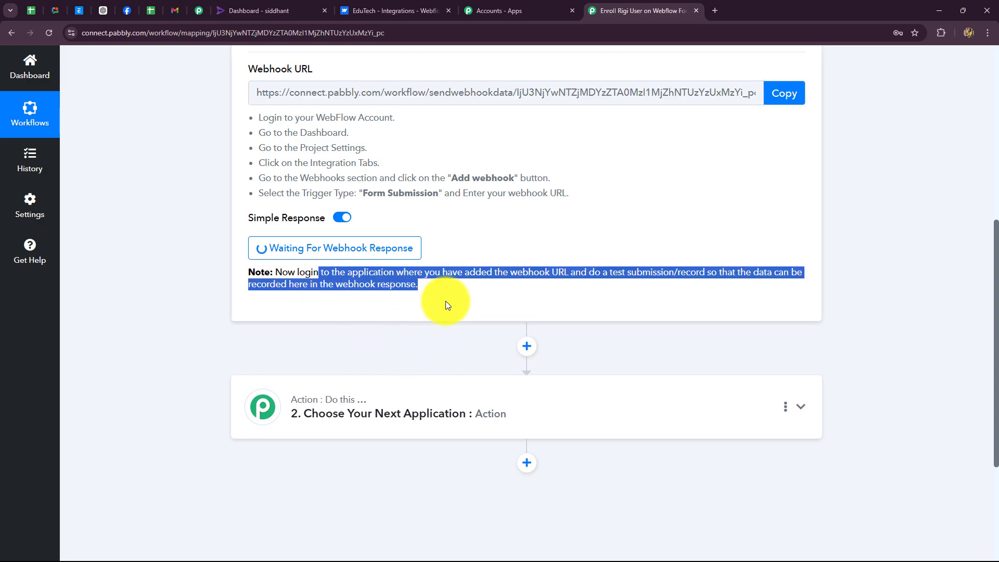
{"action": "scroll", "coordinate": [446, 301], "scroll_direction": "up", "scroll_amount": 5}
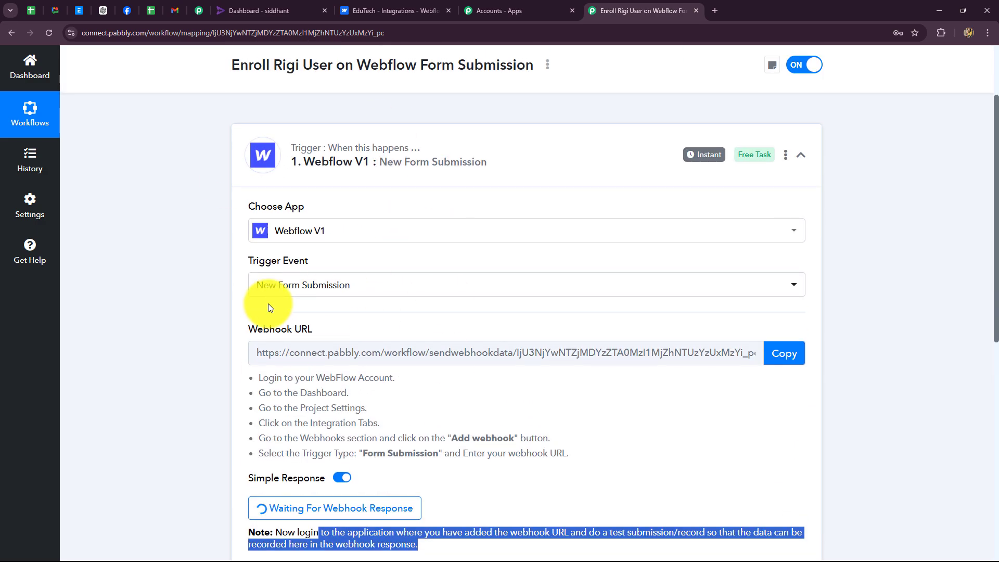
Open the live EduTech staging site from Webflow settings and go to its FORMS page
{"action": "left_click", "coordinate": [381, 14]}
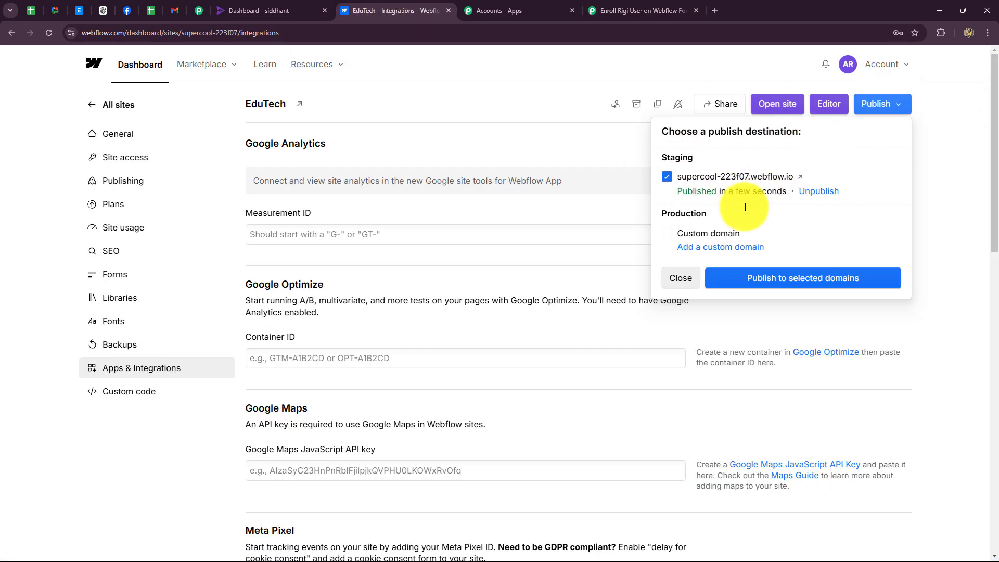
{"action": "left_click", "coordinate": [800, 181]}
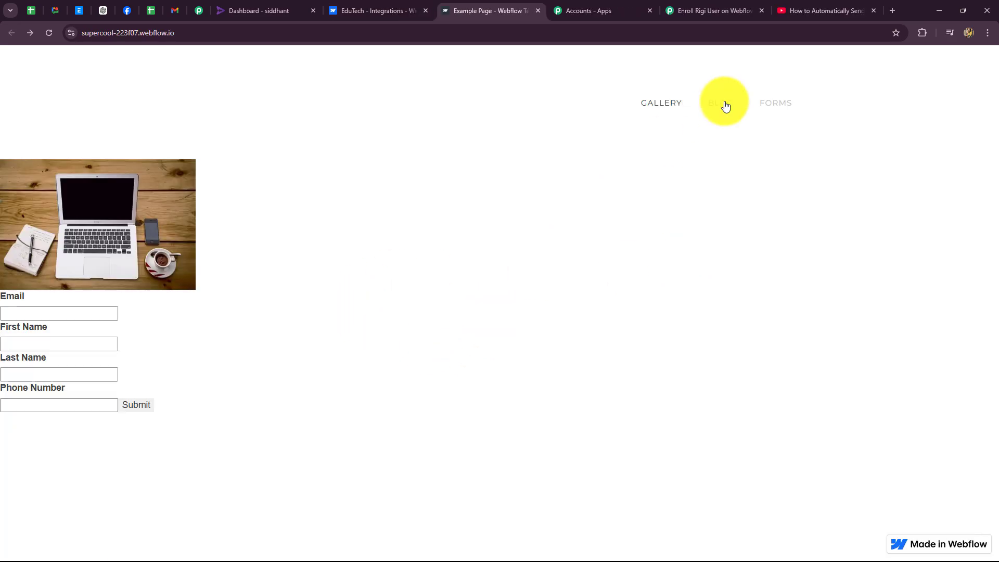
{"action": "left_click", "coordinate": [766, 104]}
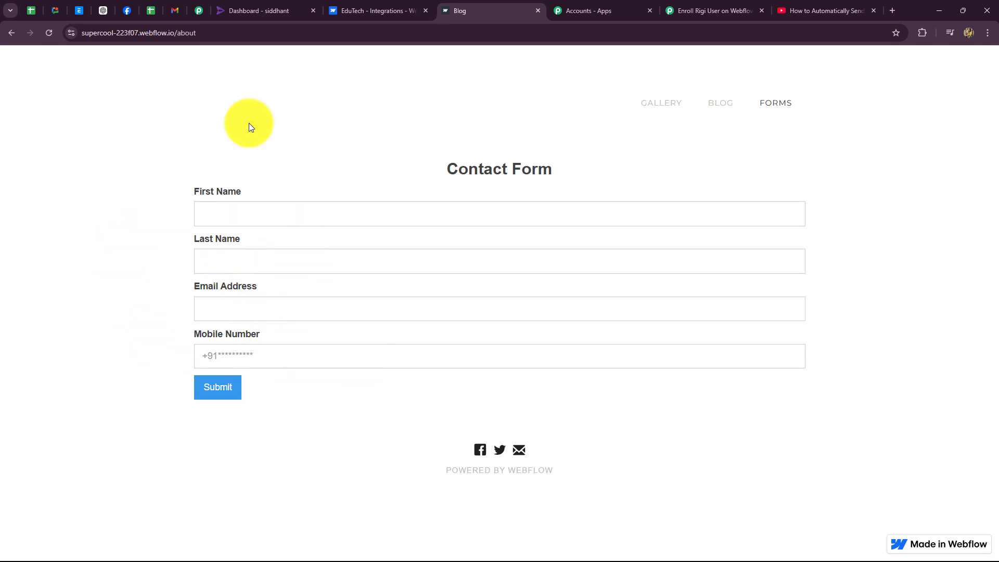
Close the extra video tab and enter the test person's first and last name
{"action": "left_click", "coordinate": [719, 11]}
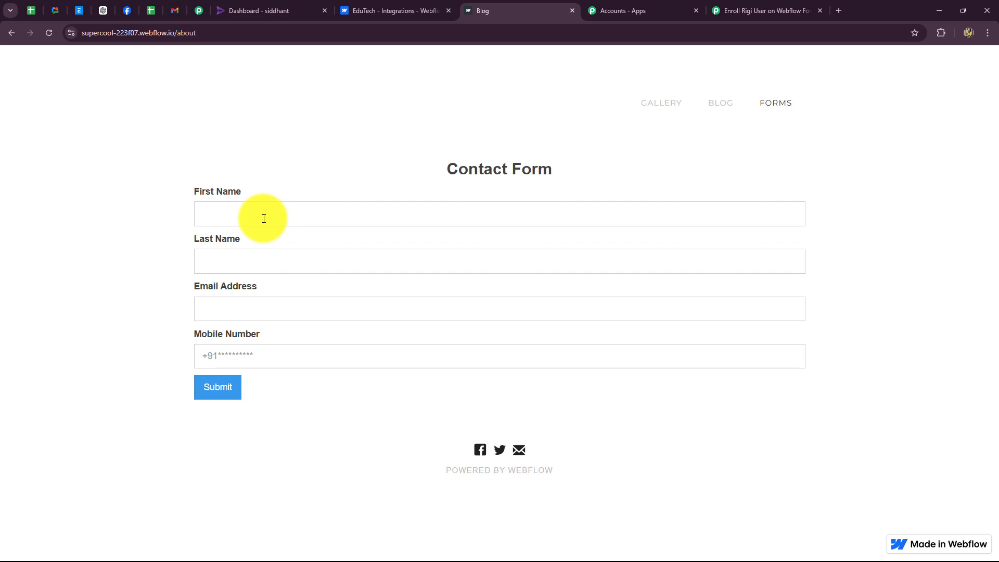
{"action": "left_click", "coordinate": [262, 218]}
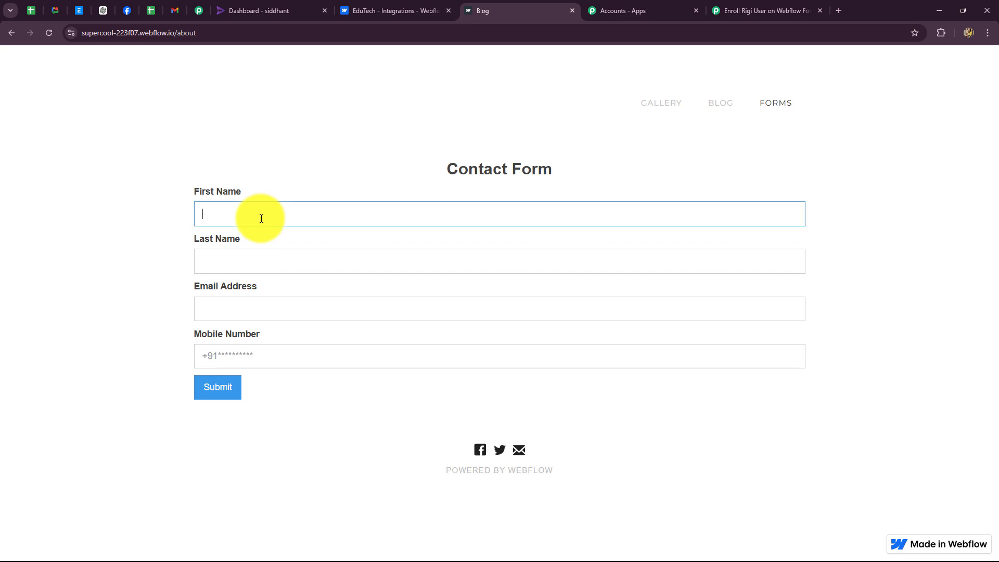
{"action": "key", "text": "Caps_Lock"}
{"action": "type", "text": "S"}
{"action": "key", "text": "Caps_Lock"}
{"action": "type", "text": "ample"}
{"action": "left_click", "coordinate": [255, 267]}
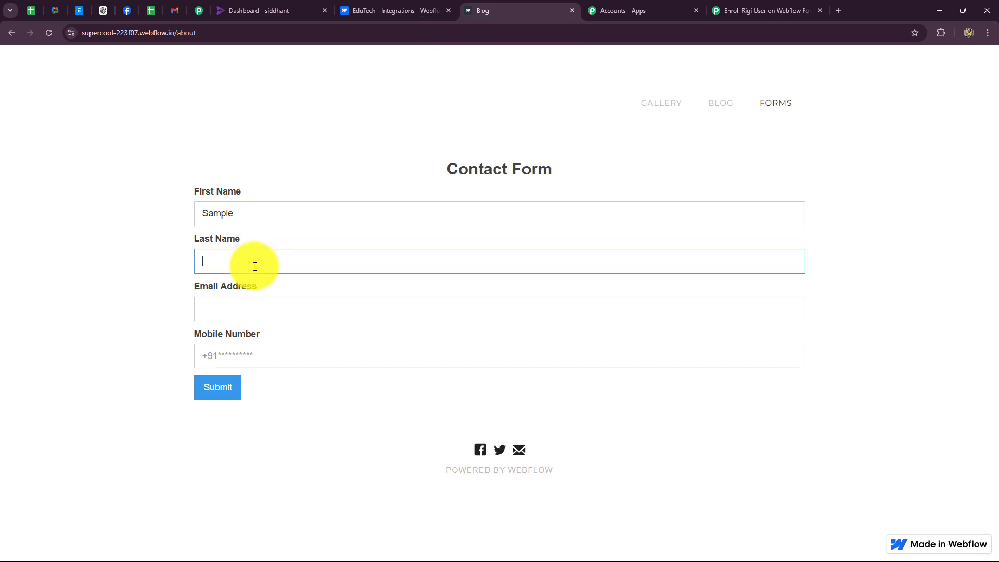
{"action": "key", "text": "Caps_Lock"}
{"action": "type", "text": "P"}
{"action": "key", "text": "Caps_Lock"}
{"action": "type", "text": "erson"}
Fill in the test e-mail address and mobile number, then submit the Contact Form
{"action": "left_click", "coordinate": [234, 310]}
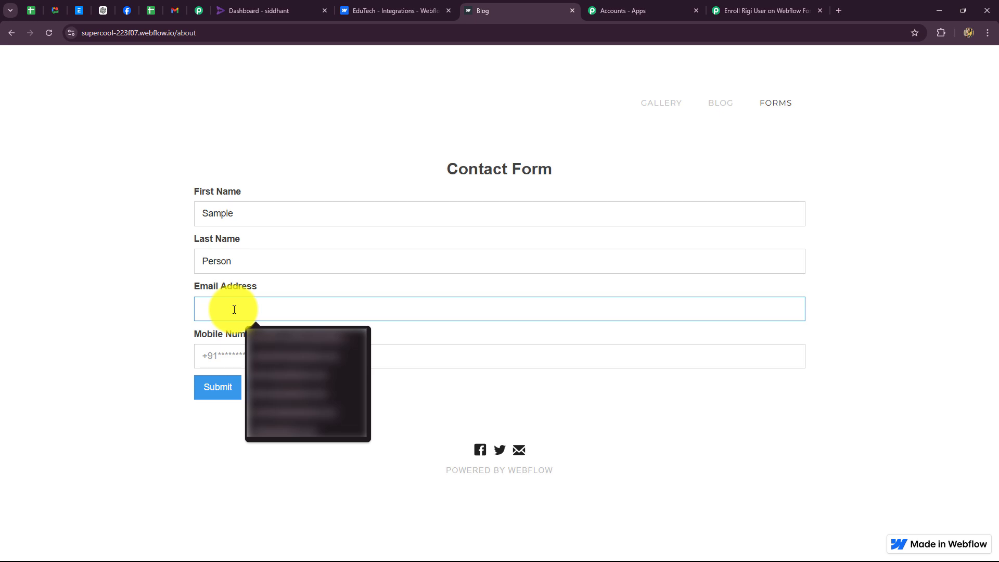
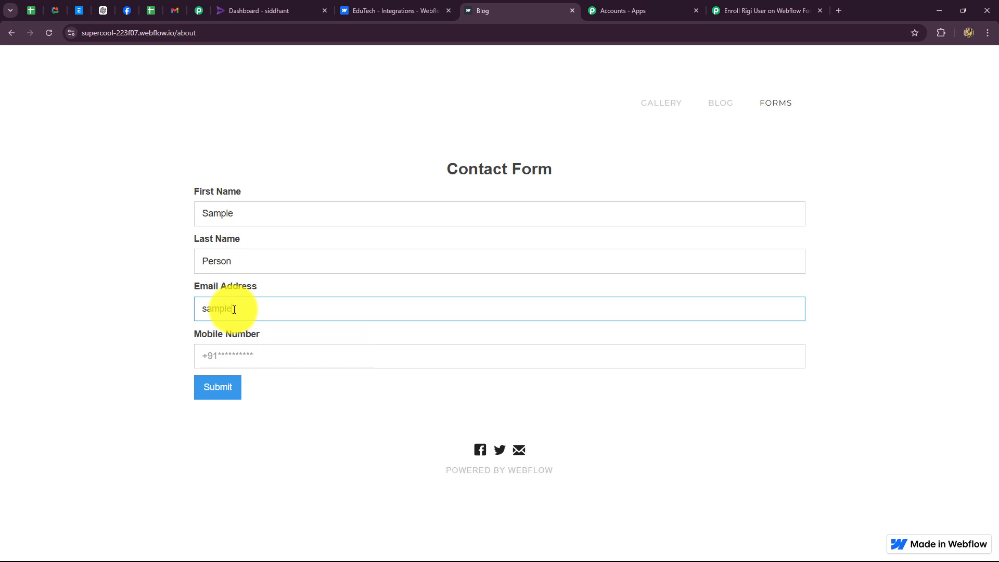
{"action": "left_click", "coordinate": [242, 360]}
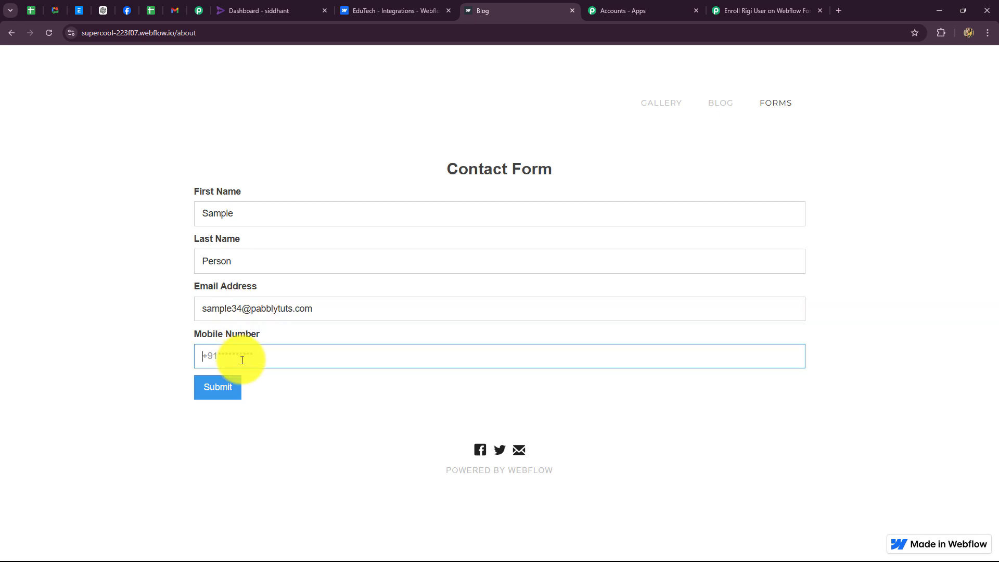
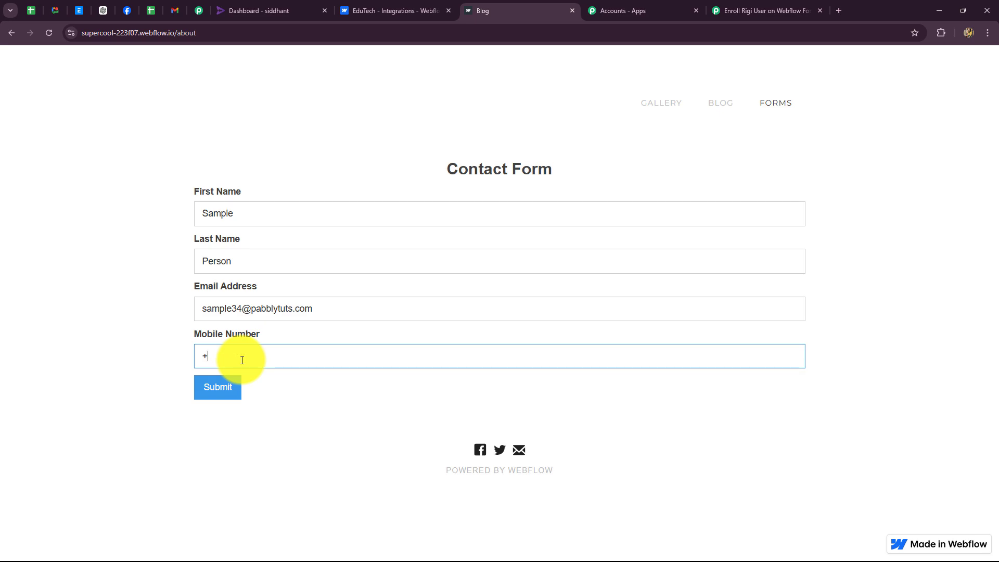
{"action": "left_click", "coordinate": [221, 398]}
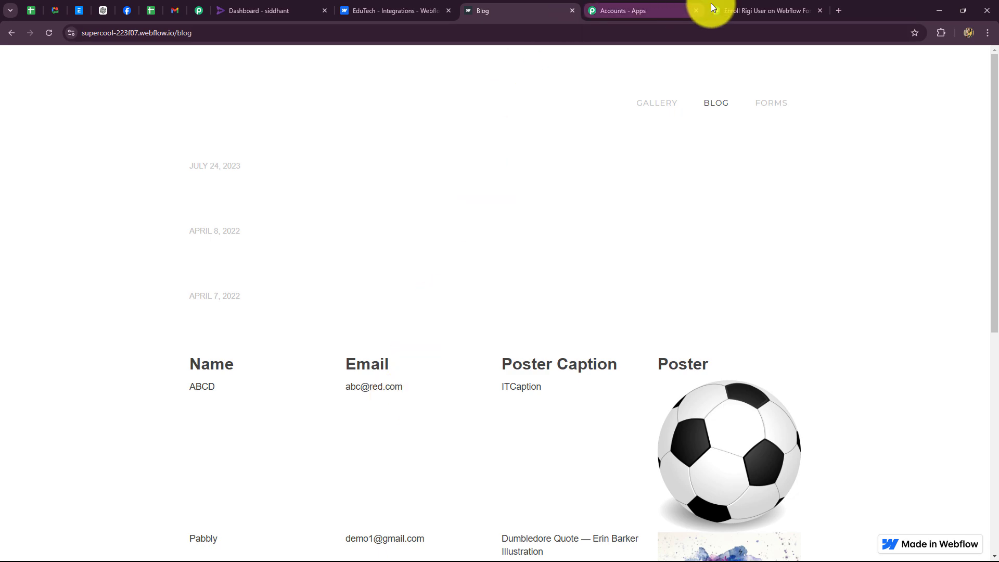
Review the captured Site, first/last name and Data Email values, then collapse the Webflow trigger
{"action": "left_click", "coordinate": [750, 10]}
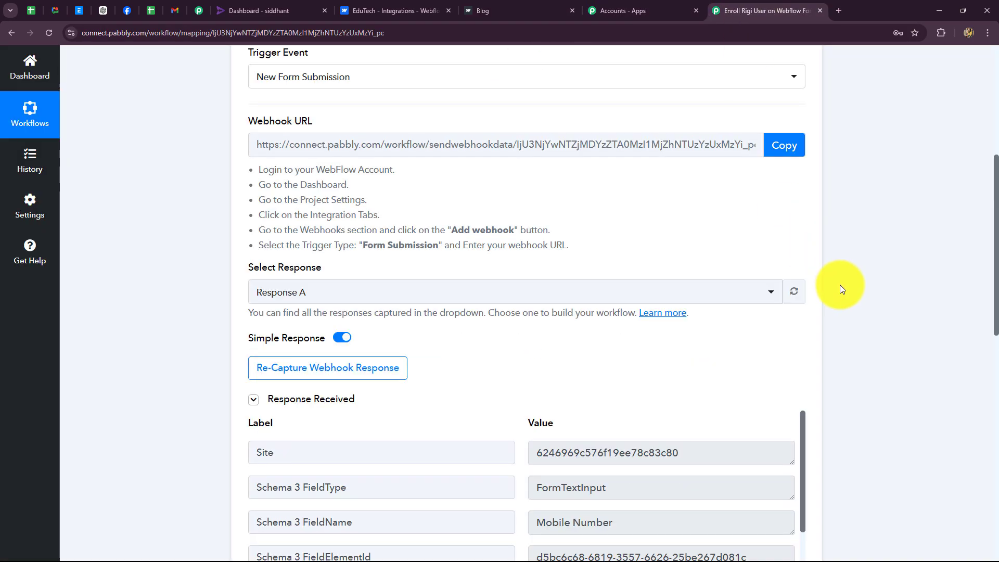
{"action": "scroll", "coordinate": [840, 285], "scroll_direction": "down", "scroll_amount": 5}
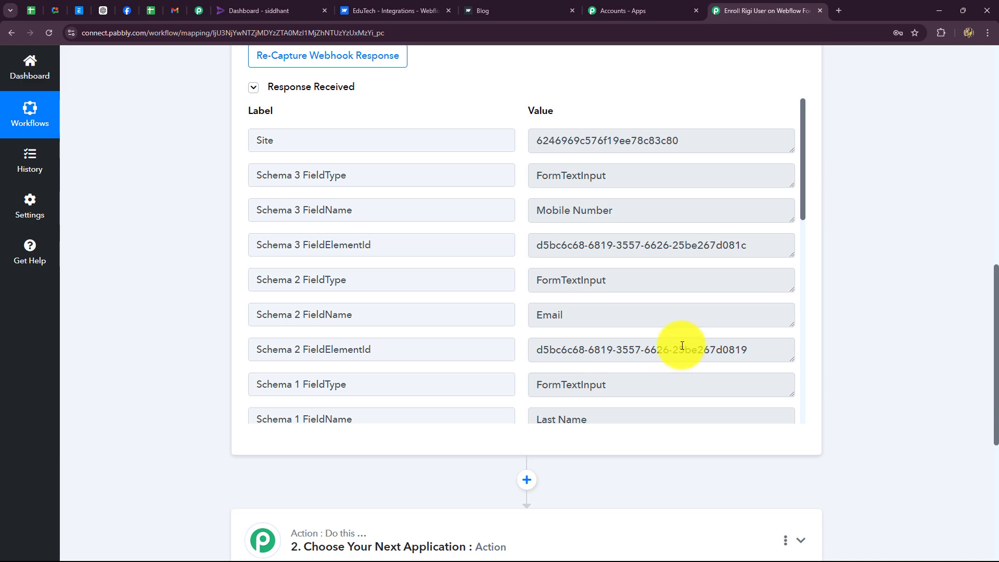
{"action": "scroll", "coordinate": [682, 344], "scroll_direction": "down", "scroll_amount": 10}
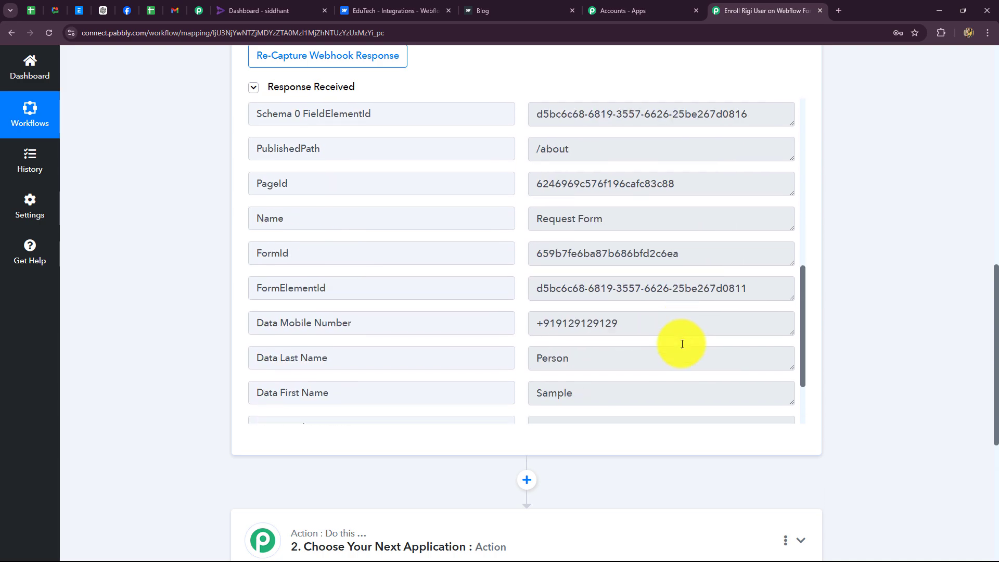
{"action": "scroll", "coordinate": [682, 342], "scroll_direction": "up", "scroll_amount": 10}
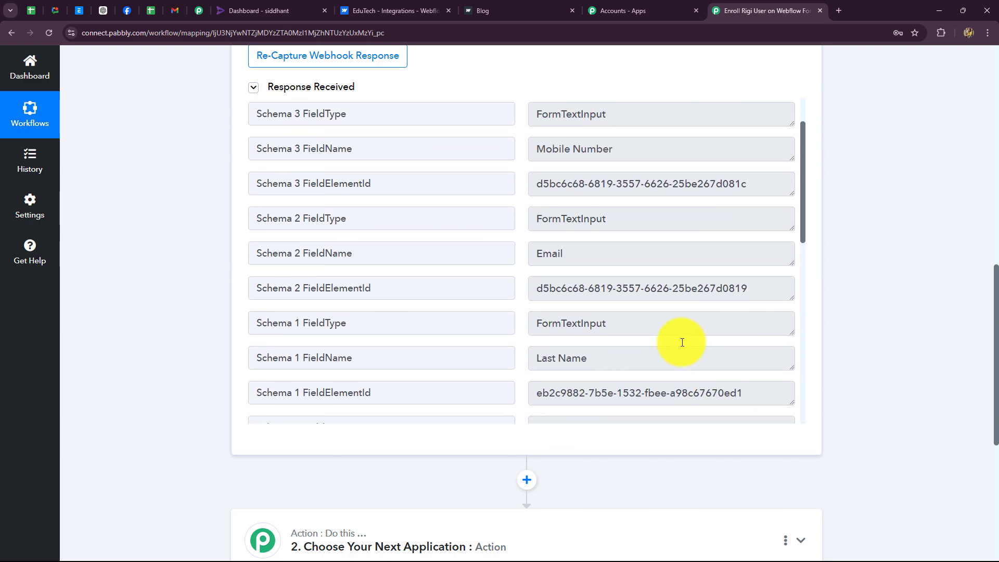
{"action": "left_click_drag", "start_coordinate": [682, 139], "coordinate": [522, 148]}
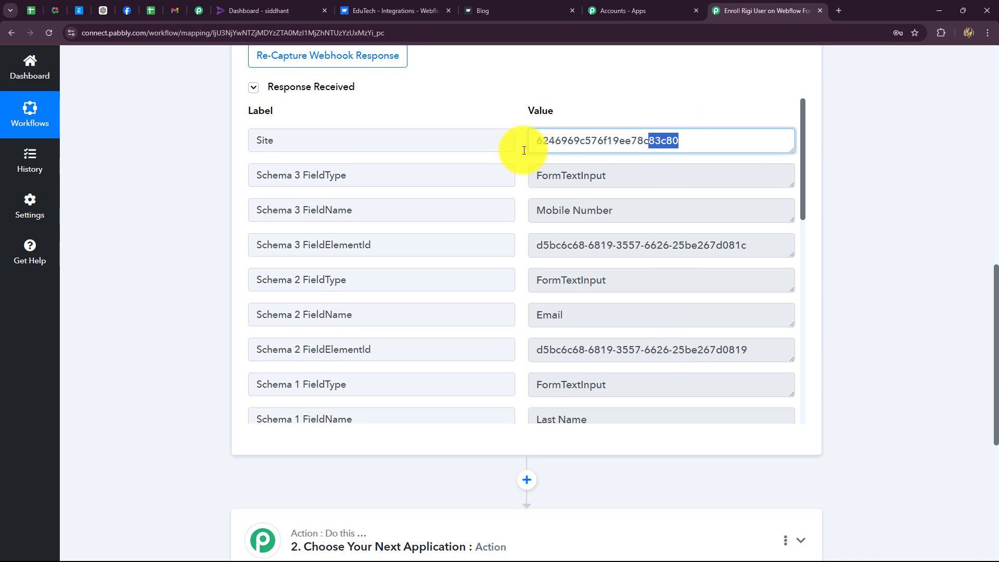
{"action": "scroll", "coordinate": [635, 196], "scroll_direction": "down", "scroll_amount": 7}
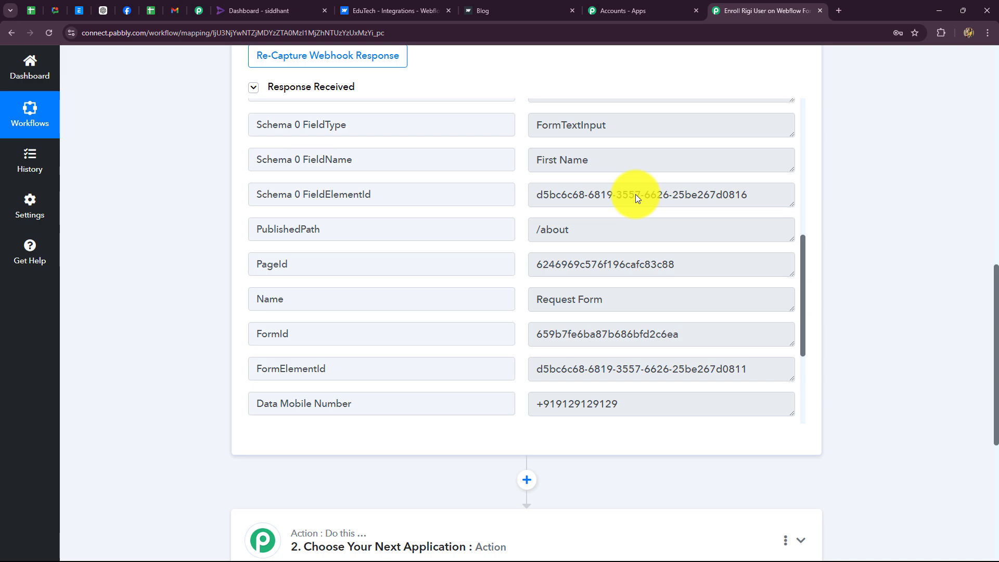
{"action": "scroll", "coordinate": [635, 194], "scroll_direction": "down", "scroll_amount": 3}
{"action": "left_click_drag", "start_coordinate": [618, 226], "coordinate": [533, 229]}
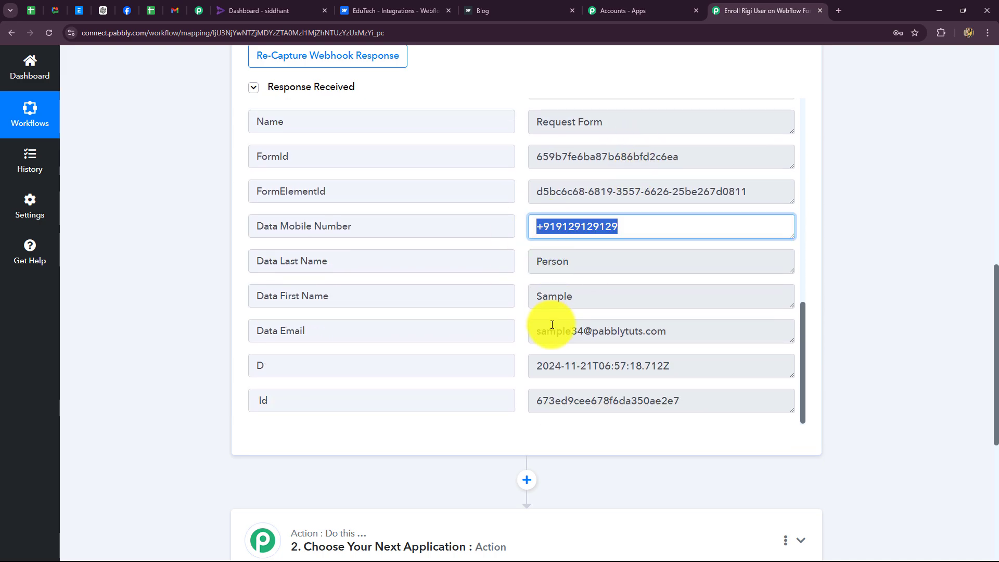
{"action": "left_click_drag", "start_coordinate": [584, 292], "coordinate": [538, 307]}
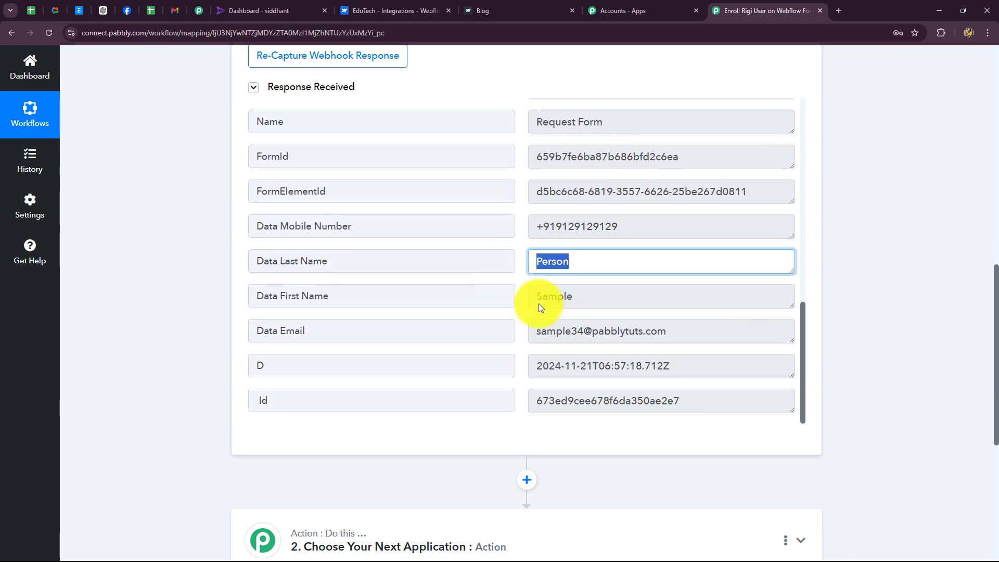
{"action": "left_click", "coordinate": [669, 330]}
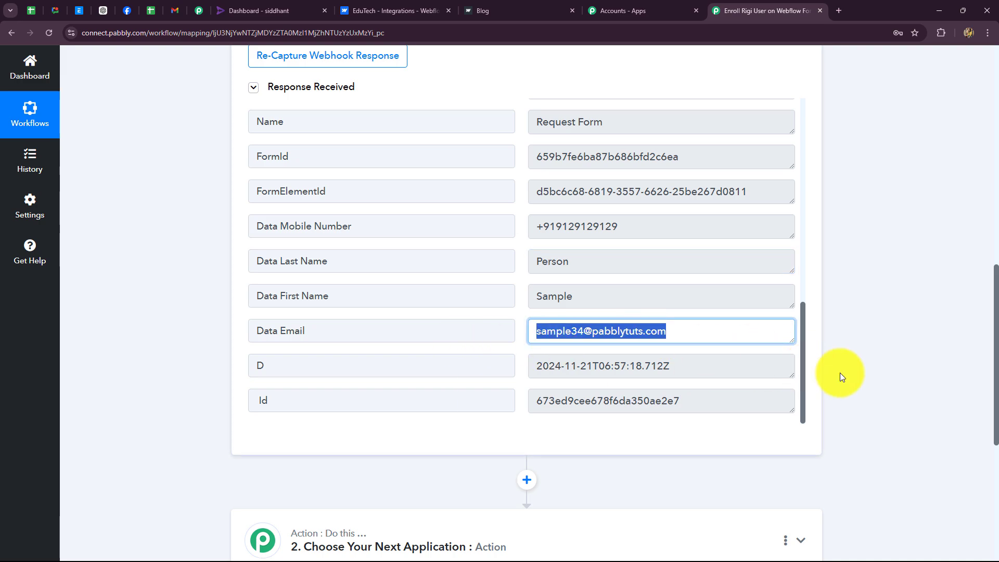
{"action": "scroll", "coordinate": [878, 380], "scroll_direction": "up", "scroll_amount": 15}
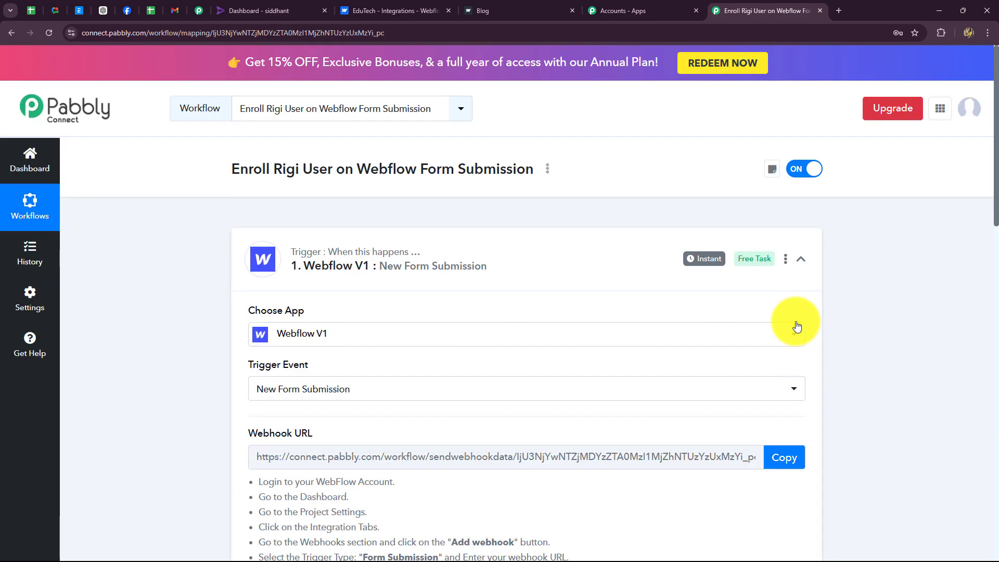
{"action": "left_click", "coordinate": [799, 260]}
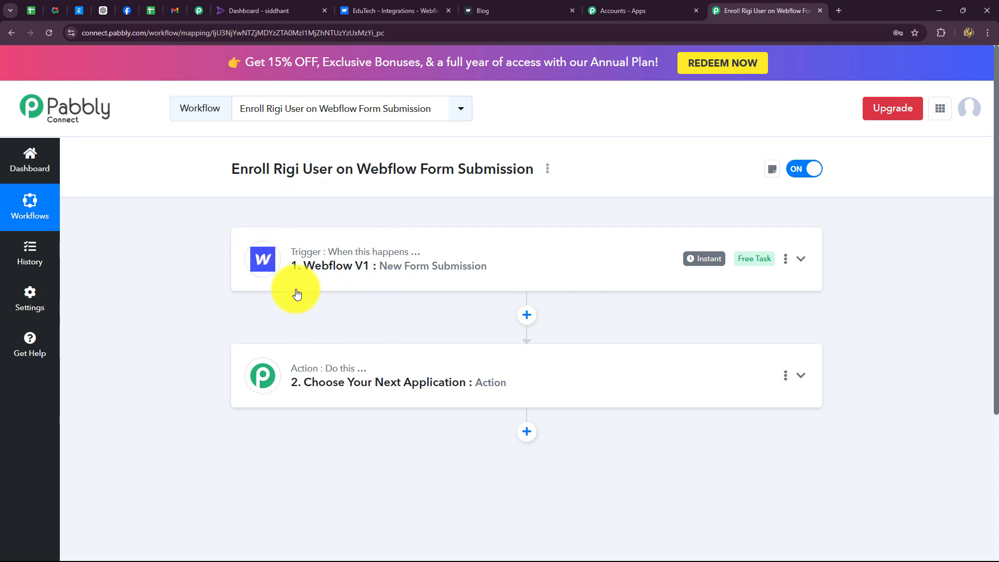
Search 'Rigi', select it as the action app, and choose the Import User event
{"action": "left_click", "coordinate": [245, 11]}
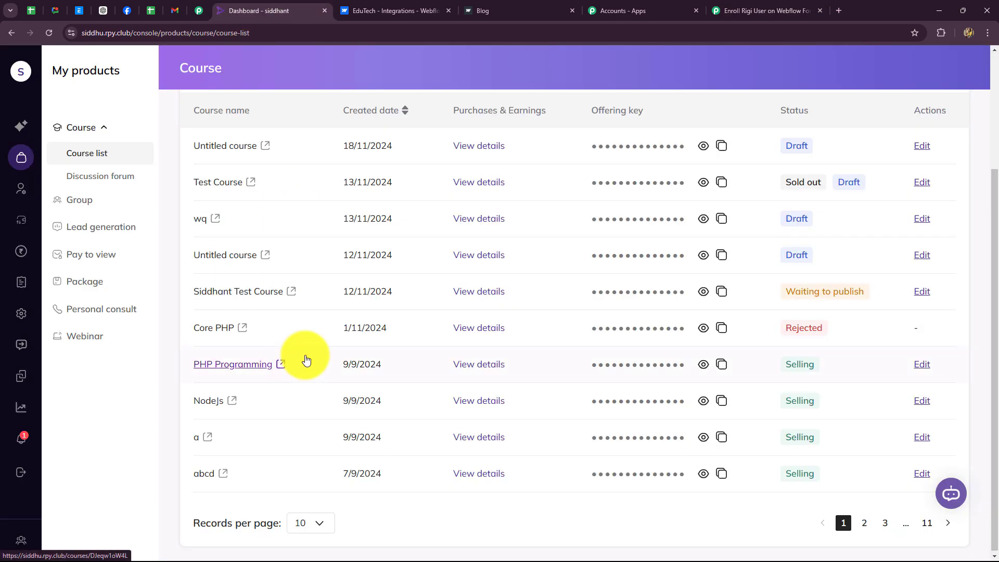
{"action": "left_click", "coordinate": [726, 4]}
{"action": "scroll", "coordinate": [357, 364], "scroll_direction": "down", "scroll_amount": 2}
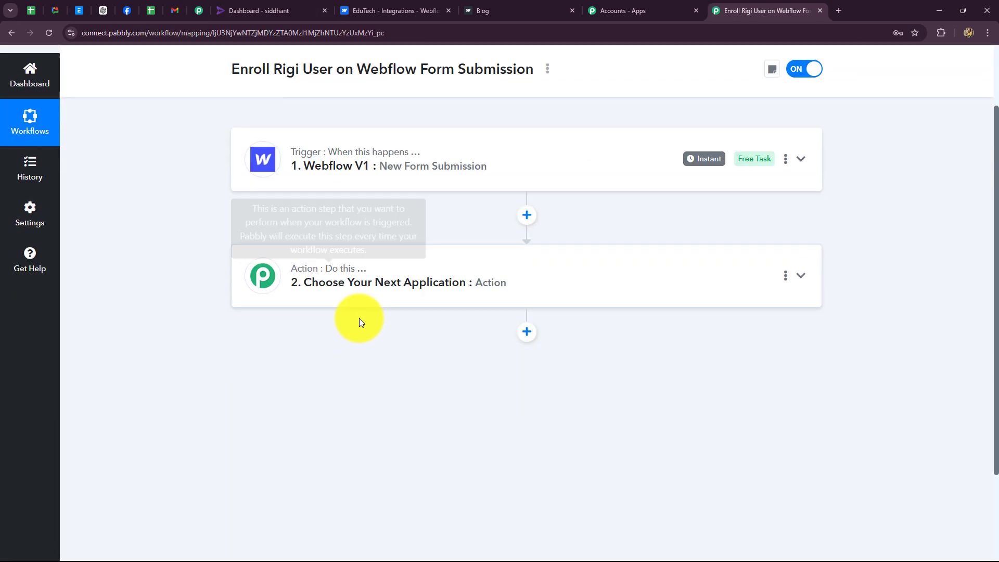
{"action": "left_click", "coordinate": [359, 272]}
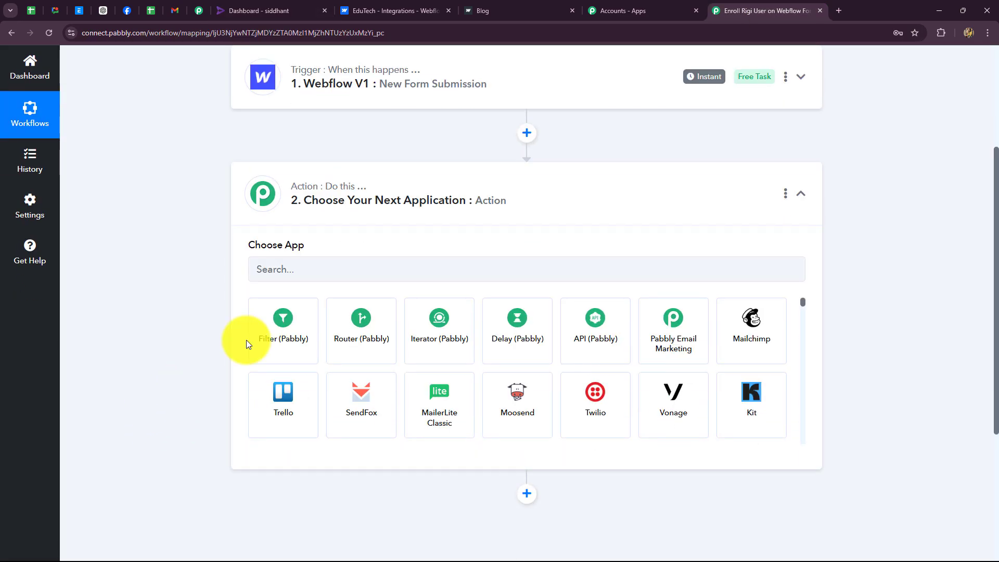
{"action": "left_click", "coordinate": [276, 273]}
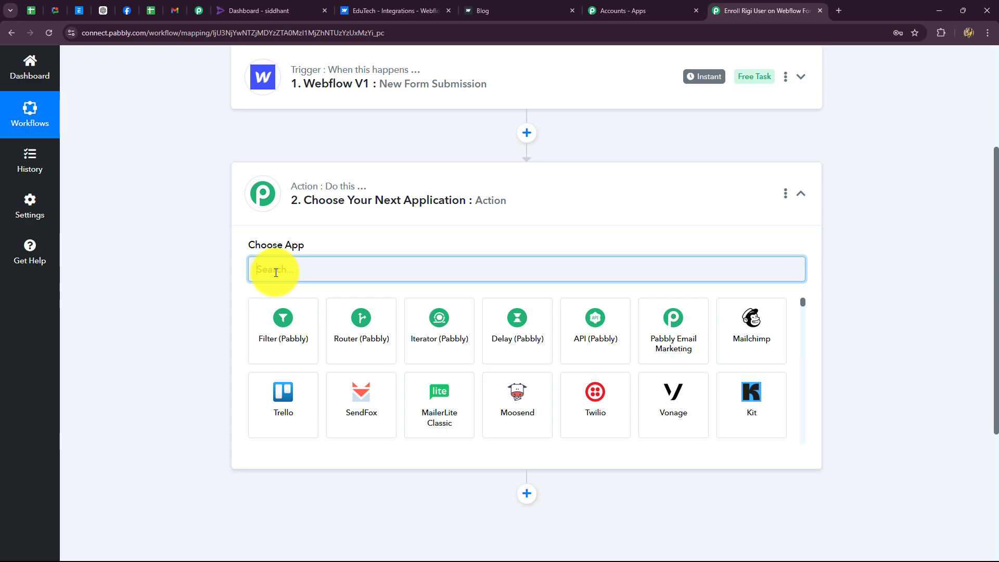
{"action": "type", "text": "Rigi"}
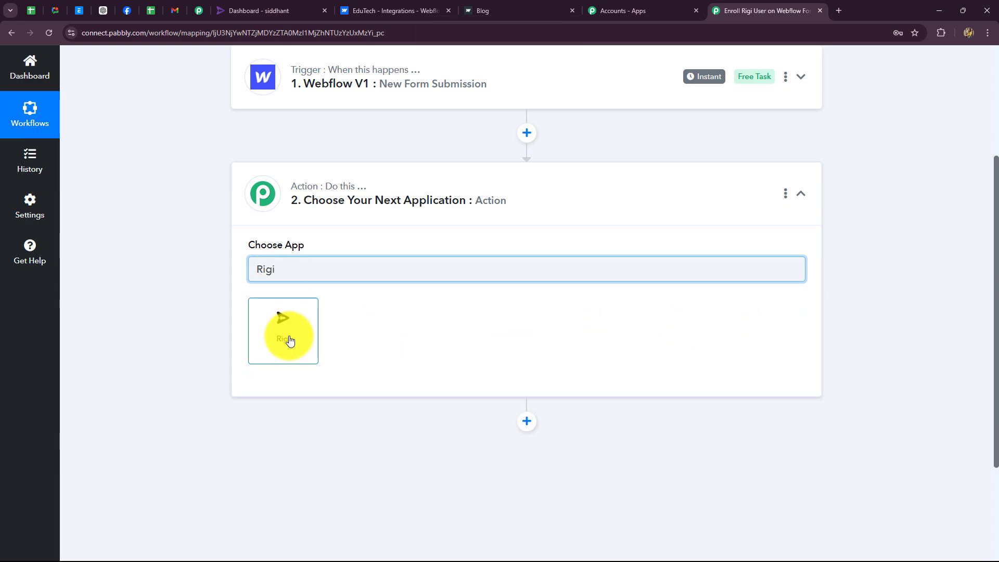
{"action": "left_click", "coordinate": [290, 341]}
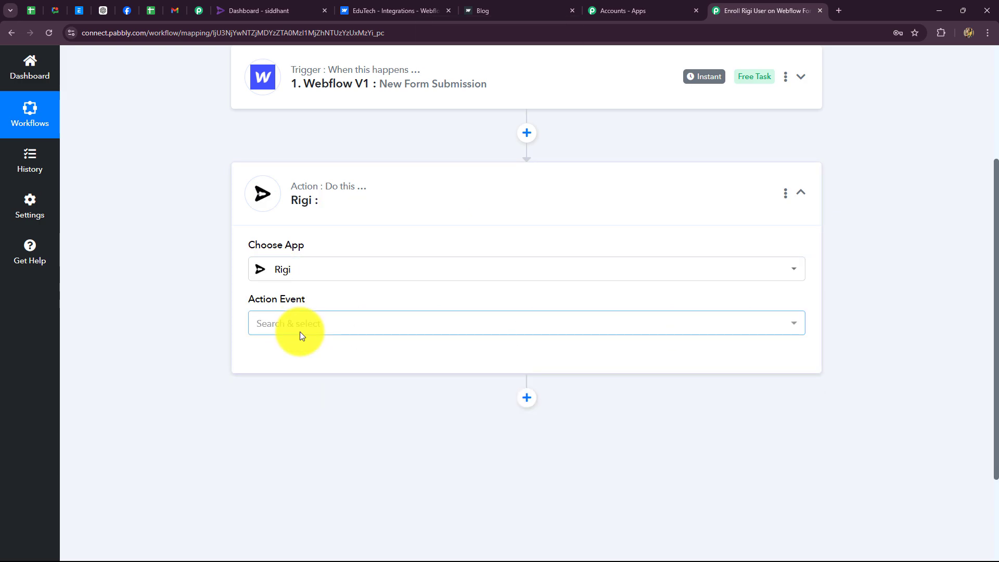
{"action": "left_click", "coordinate": [299, 332]}
{"action": "left_click", "coordinate": [301, 389]}
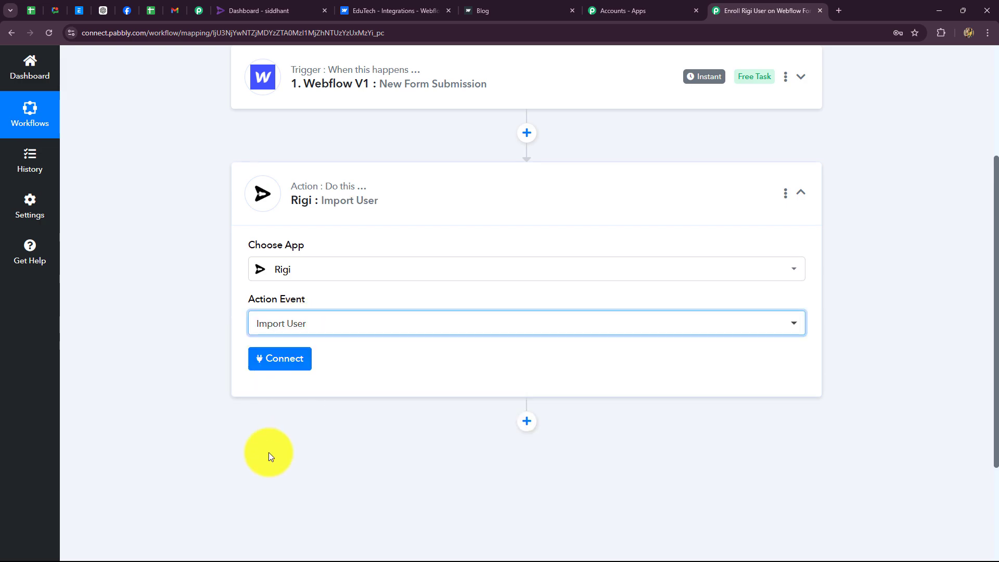
Add a new Rigi connection (Rigi #7), read the token help text, and open Rigi's dashboard
{"action": "left_click", "coordinate": [281, 358]}
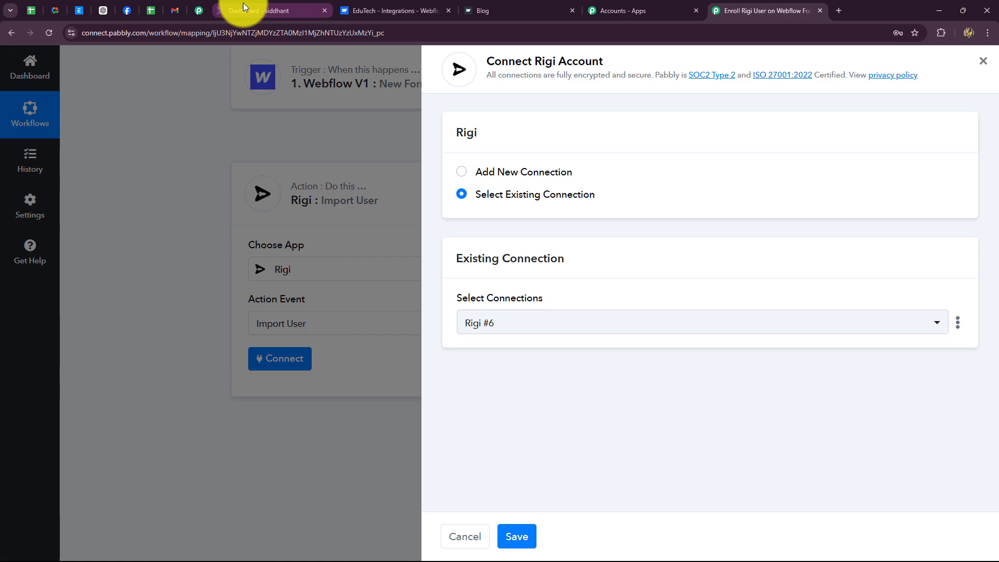
{"action": "left_click", "coordinate": [245, 9]}
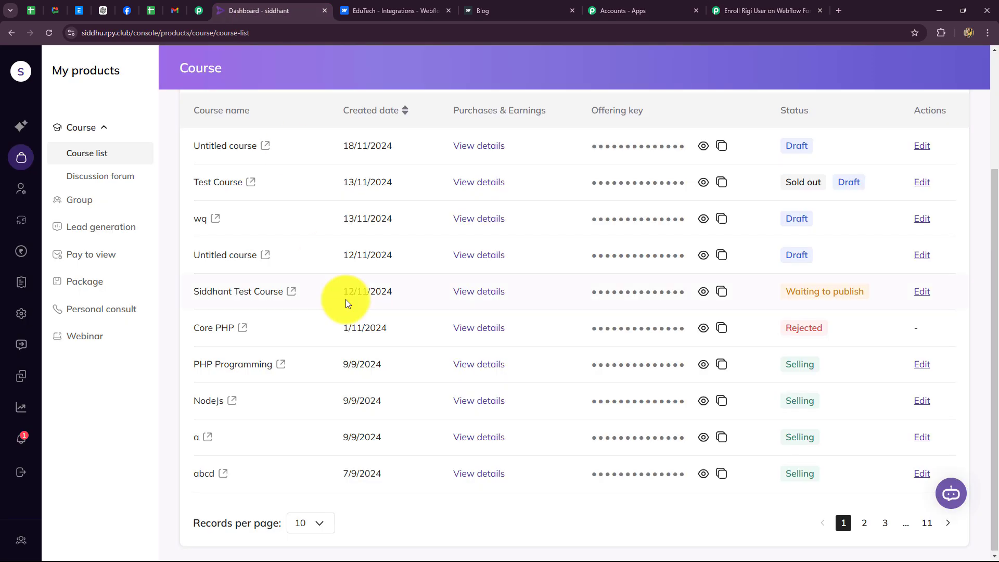
{"action": "left_click", "coordinate": [775, 12]}
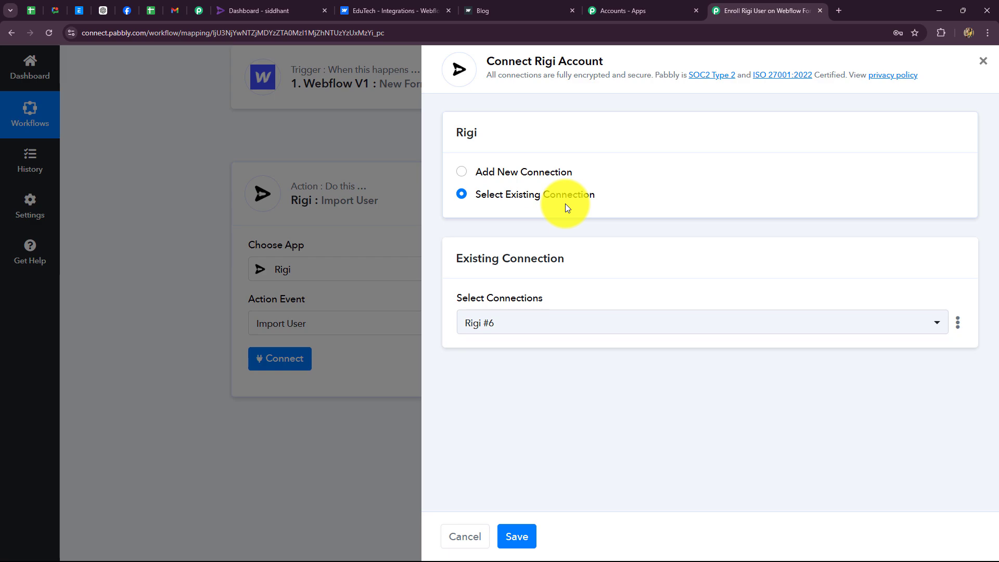
{"action": "left_click", "coordinate": [461, 173]}
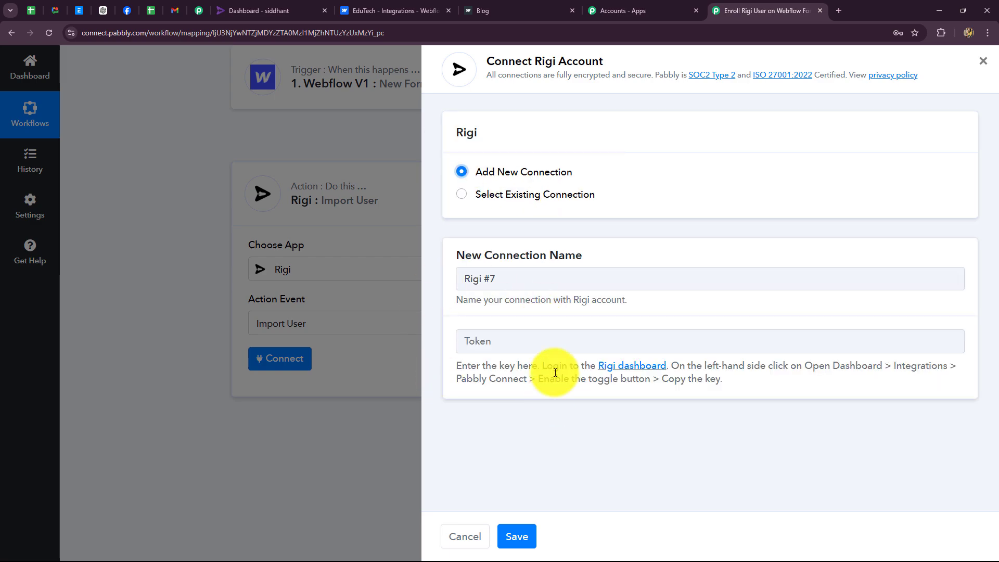
{"action": "left_click_drag", "start_coordinate": [457, 366], "coordinate": [739, 418]}
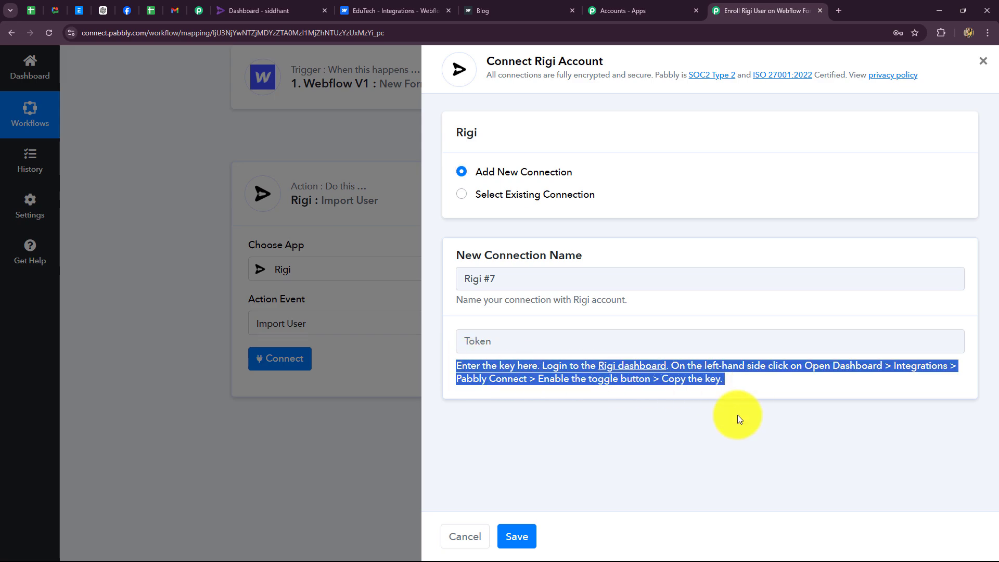
{"action": "left_click", "coordinate": [639, 396]}
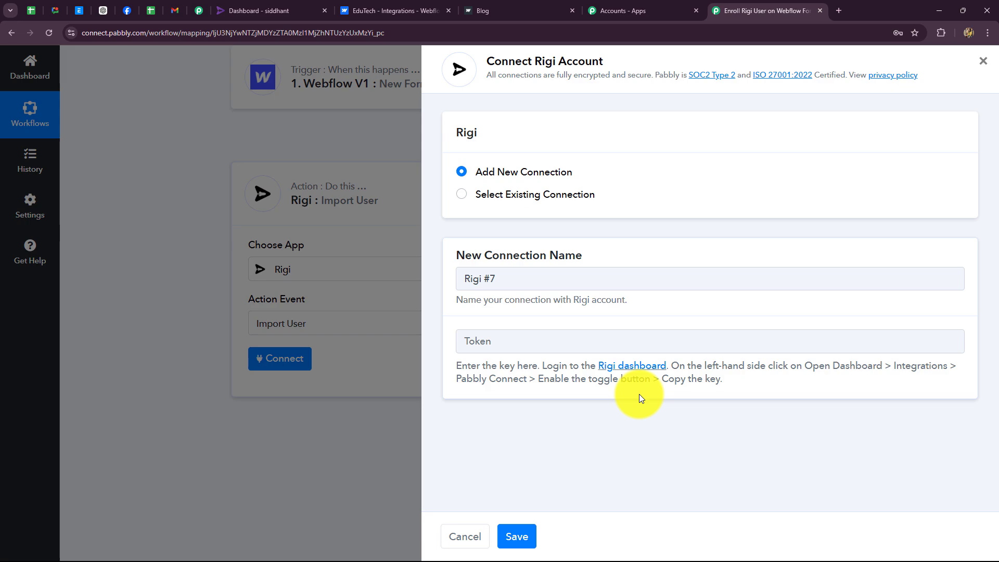
{"action": "left_click", "coordinate": [258, 7]}
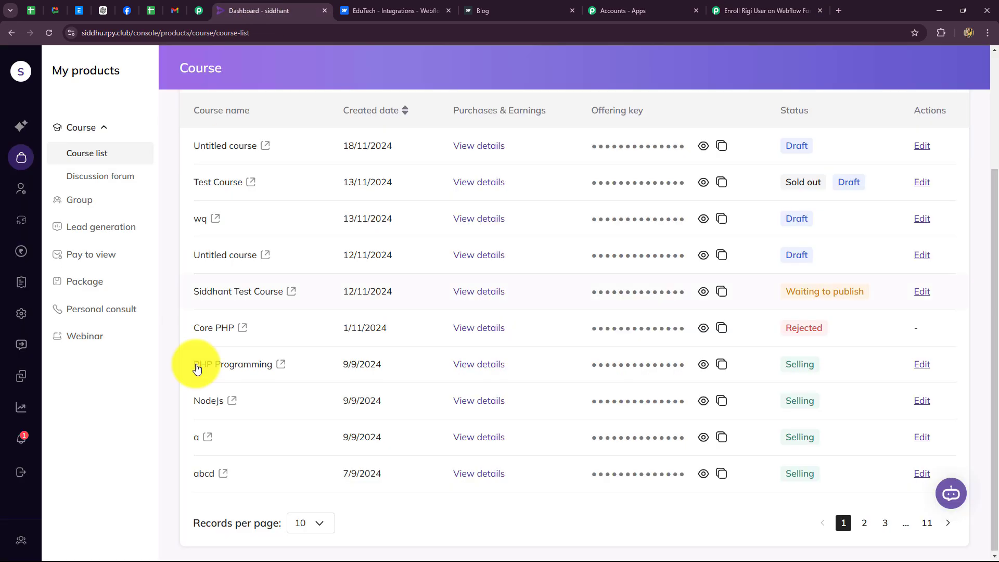
Copy the Pabbly key from Rigi's Integrations > Pabbly settings and return to the Pabbly workflow
{"action": "left_click", "coordinate": [20, 134]}
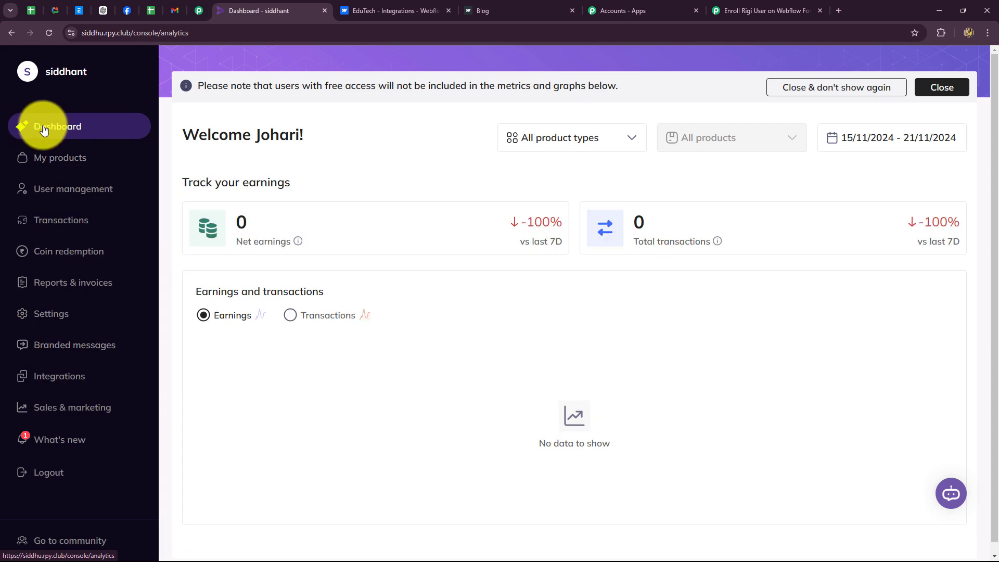
{"action": "left_click", "coordinate": [58, 374]}
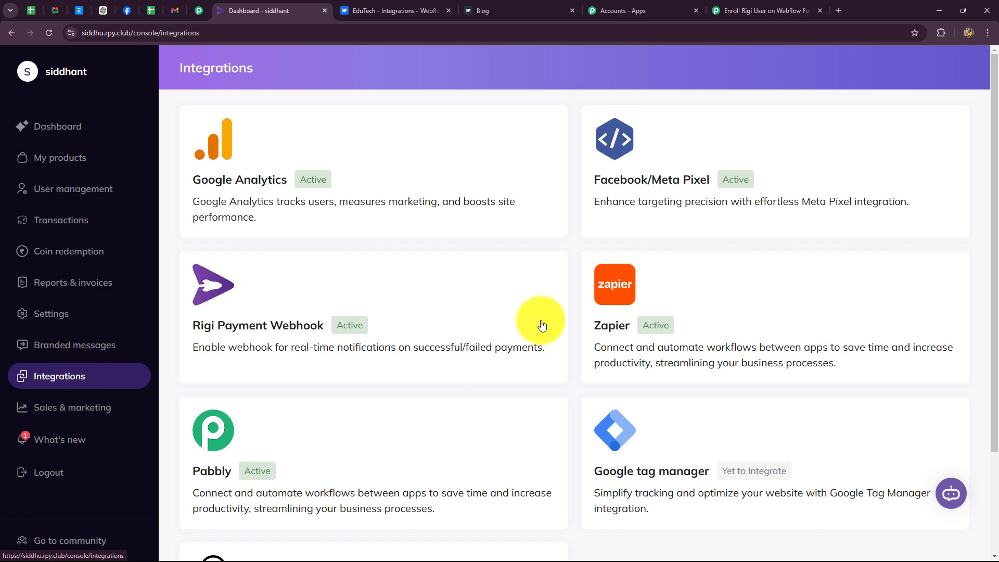
{"action": "scroll", "coordinate": [629, 382], "scroll_direction": "down", "scroll_amount": 3}
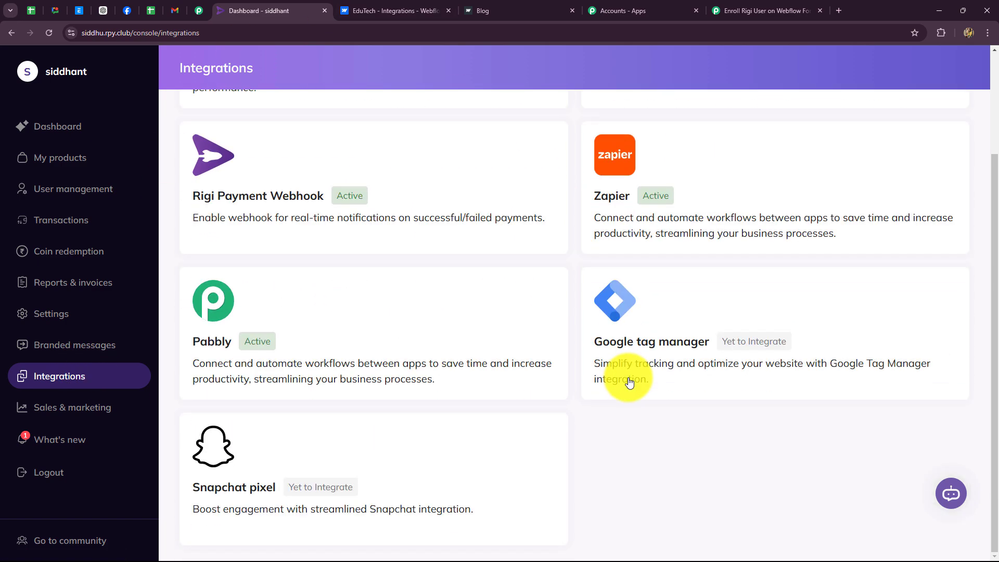
{"action": "scroll", "coordinate": [631, 379], "scroll_direction": "up", "scroll_amount": 2}
{"action": "scroll", "coordinate": [631, 379], "scroll_direction": "down", "scroll_amount": 1}
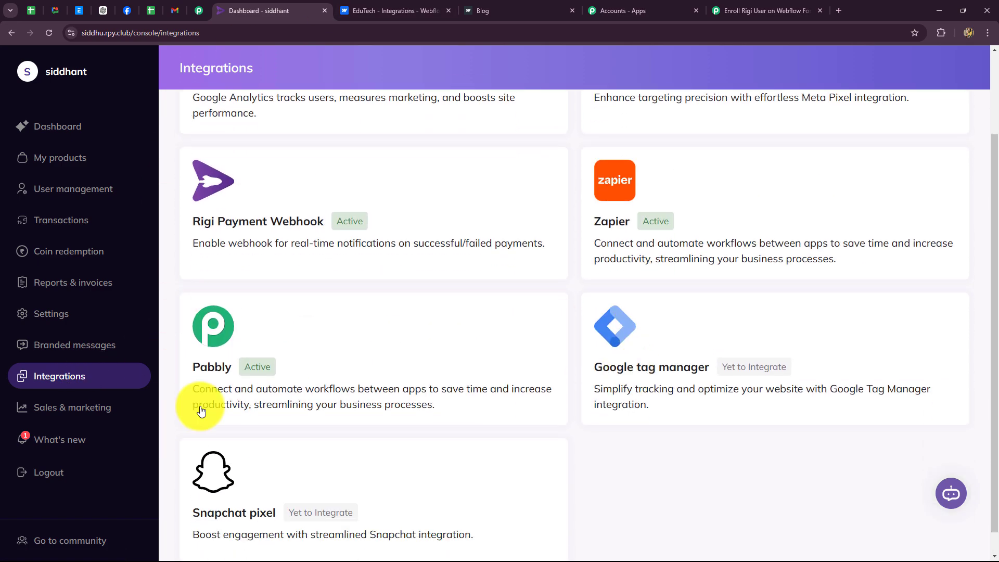
{"action": "left_click", "coordinate": [399, 335]}
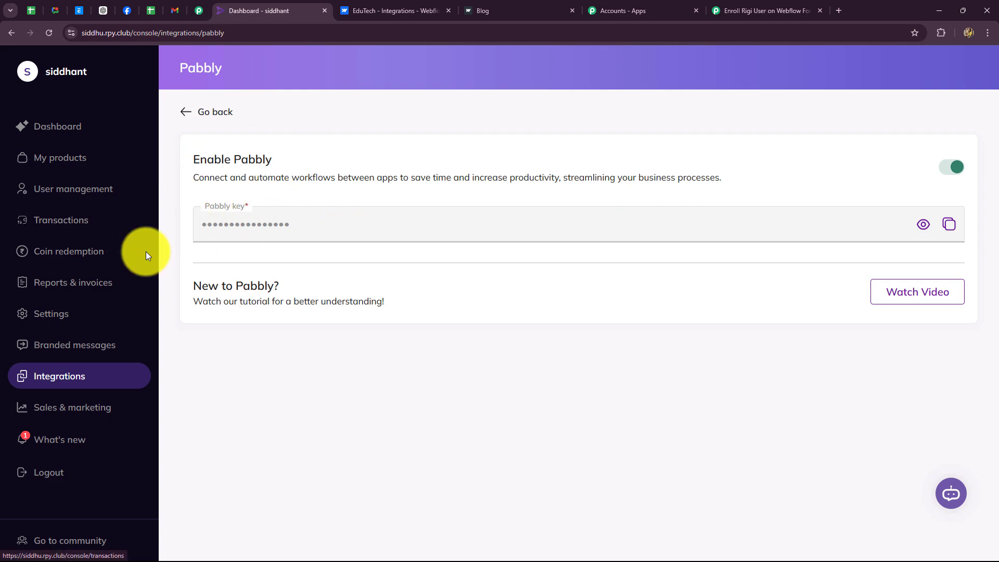
{"action": "left_click", "coordinate": [947, 225]}
{"action": "left_click", "coordinate": [720, 9]}
Paste the copied key into the Rigi connection field and save the Rigi #7 connection
{"action": "left_click", "coordinate": [502, 338]}
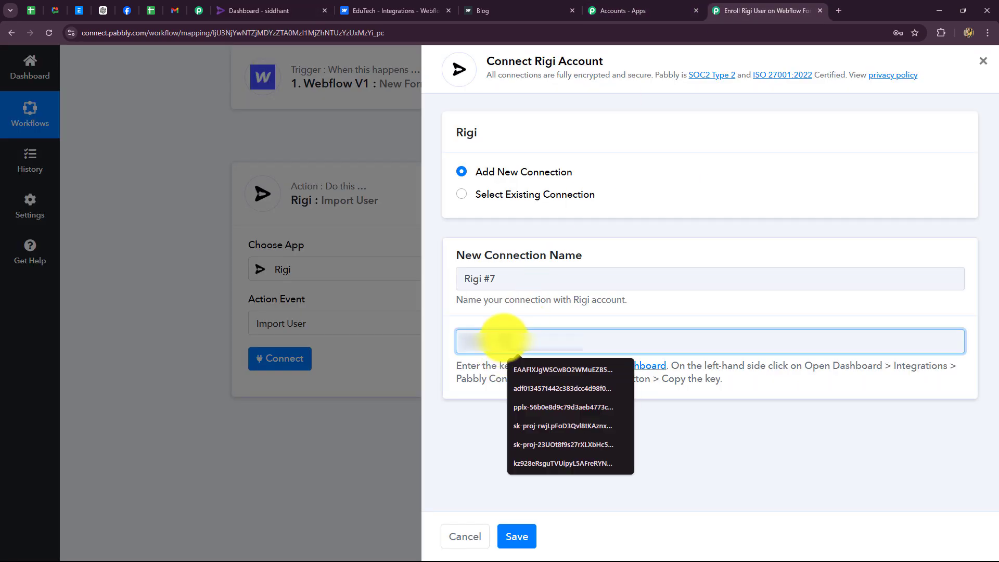
{"action": "key", "text": "ctrl+v"}
{"action": "left_click", "coordinate": [517, 536]}
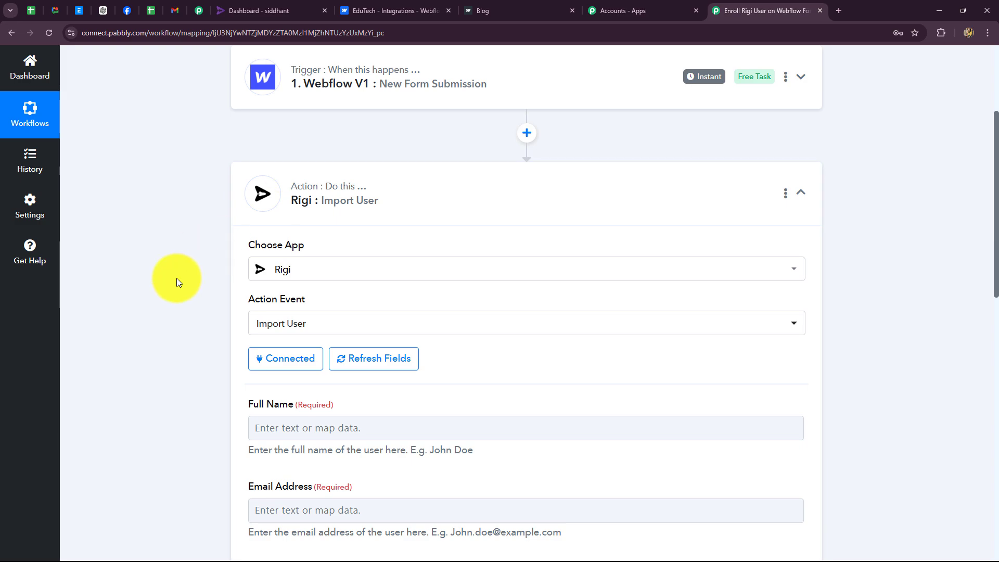
{"action": "scroll", "coordinate": [177, 278], "scroll_direction": "down", "scroll_amount": 9}
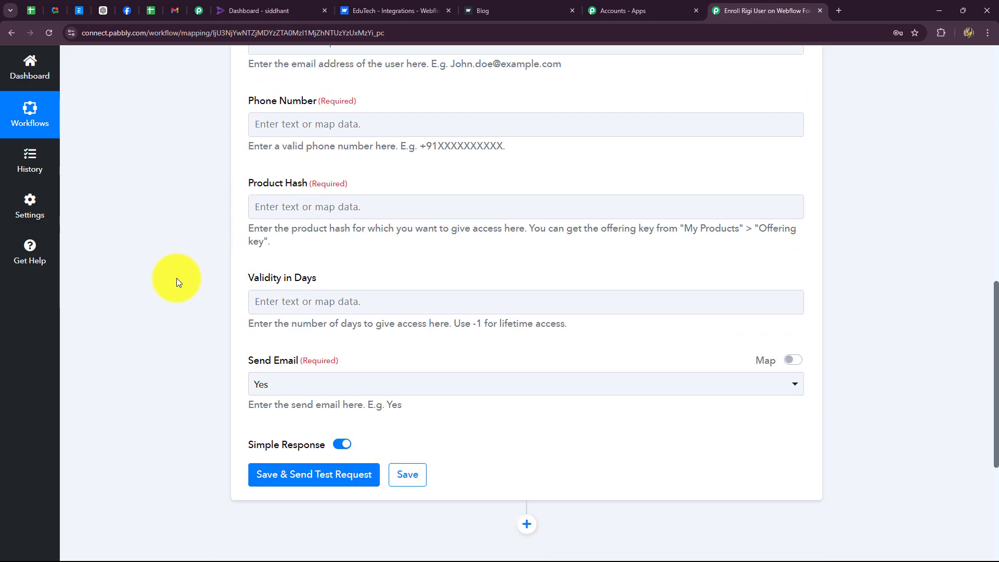
{"action": "scroll", "coordinate": [177, 278], "scroll_direction": "up", "scroll_amount": 4}
{"action": "scroll", "coordinate": [359, 254], "scroll_direction": "up", "scroll_amount": 3}
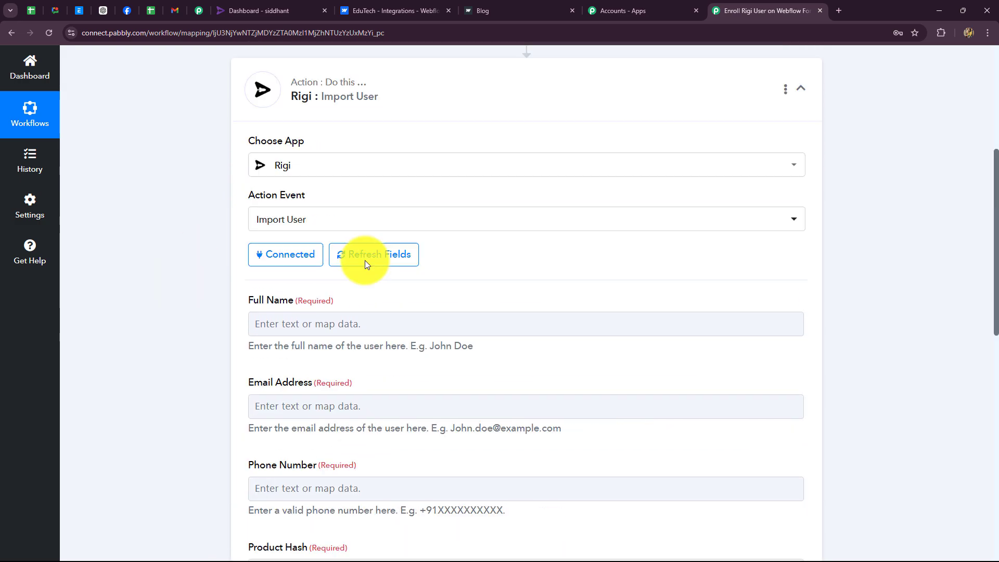
Map Full Name to the Webflow submission's Data First Name and Data Last Name
{"action": "scroll", "coordinate": [333, 252], "scroll_direction": "down", "scroll_amount": 3}
{"action": "left_click", "coordinate": [377, 173]}
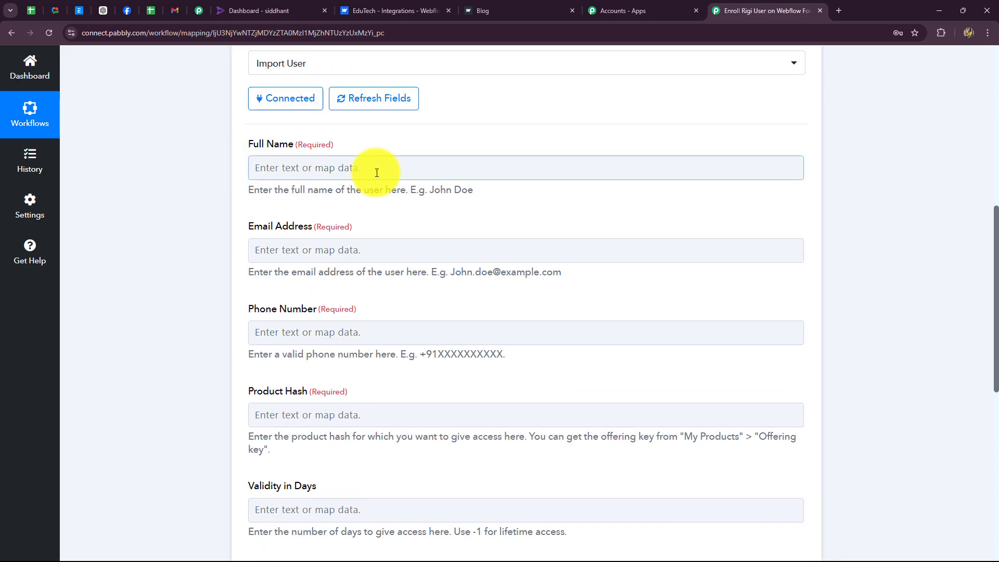
{"action": "left_click", "coordinate": [372, 163]}
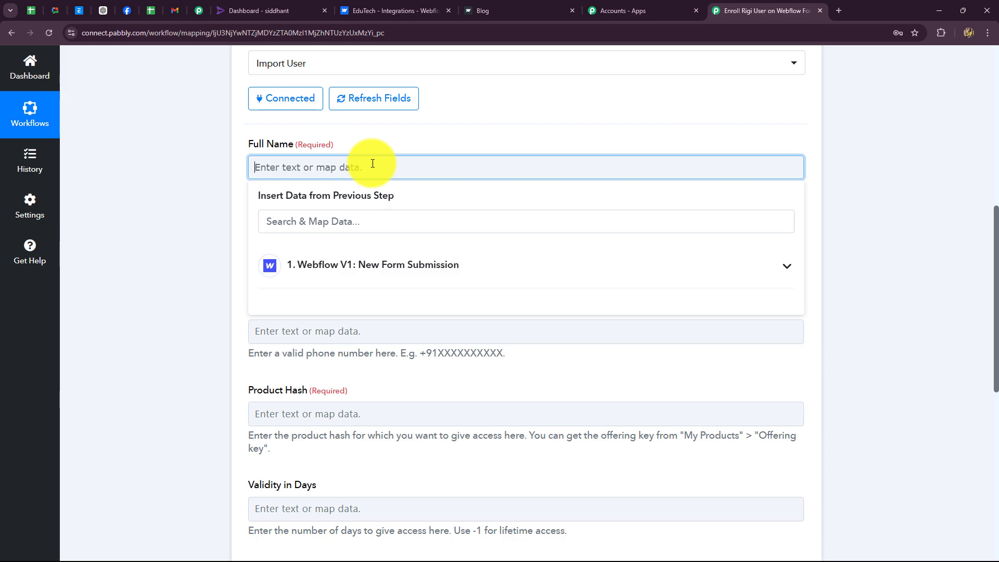
{"action": "left_click", "coordinate": [419, 268]}
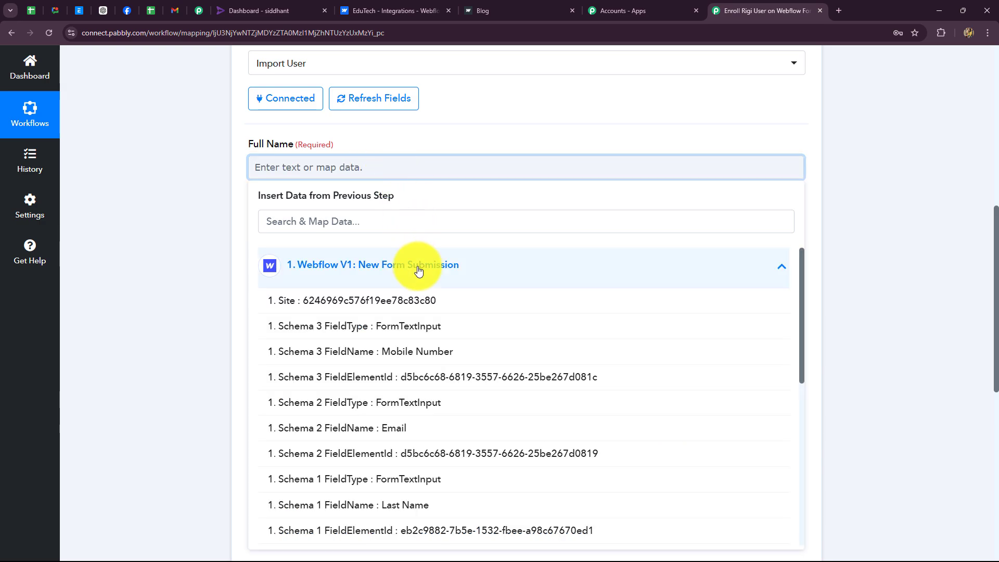
{"action": "scroll", "coordinate": [414, 440], "scroll_direction": "down", "scroll_amount": 6}
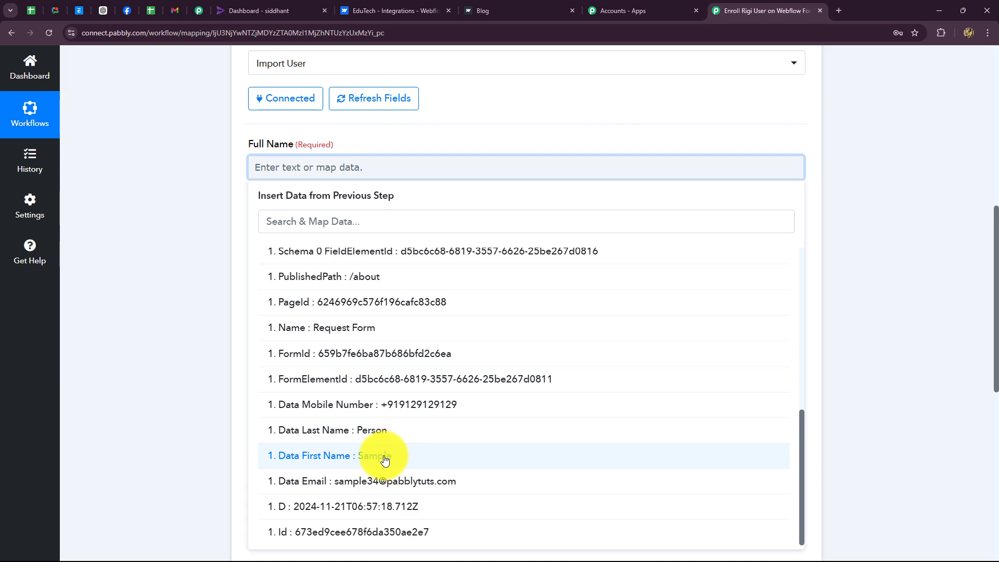
{"action": "left_click", "coordinate": [383, 458]}
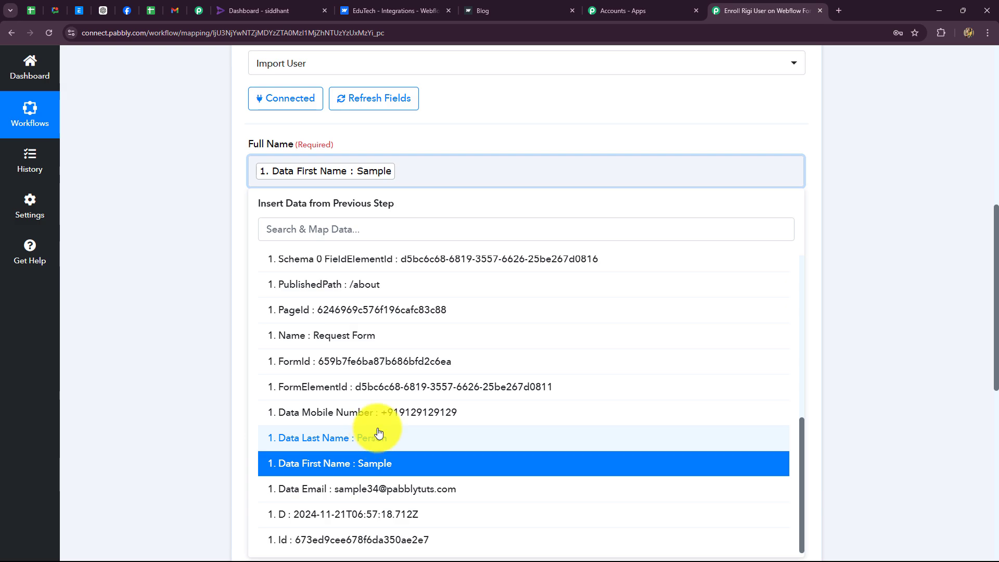
{"action": "left_click", "coordinate": [376, 438]}
{"action": "left_click", "coordinate": [969, 310]}
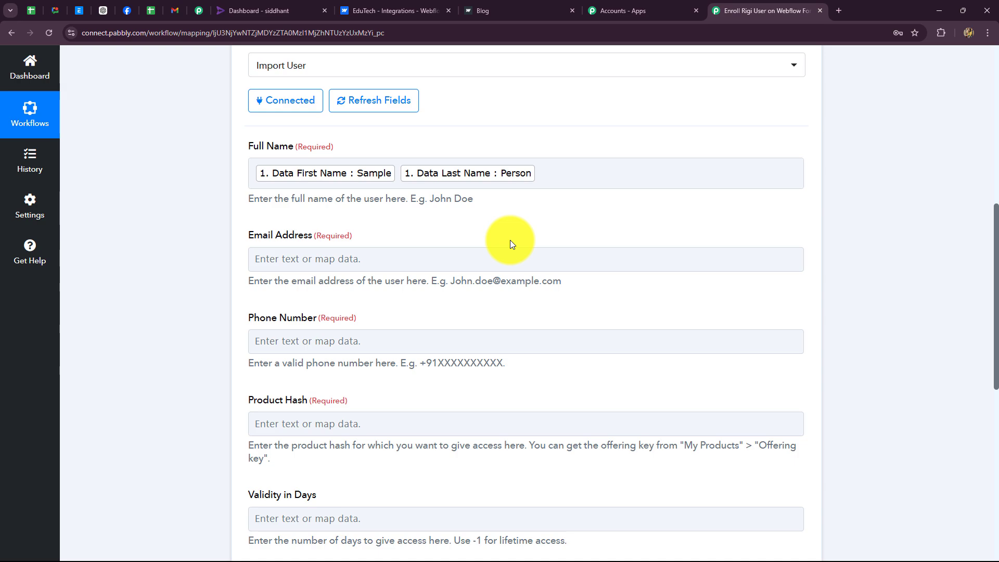
Map Email Address to the Webflow submission's Data Email field
{"action": "scroll", "coordinate": [469, 209], "scroll_direction": "down", "scroll_amount": 2}
{"action": "left_click", "coordinate": [273, 155]}
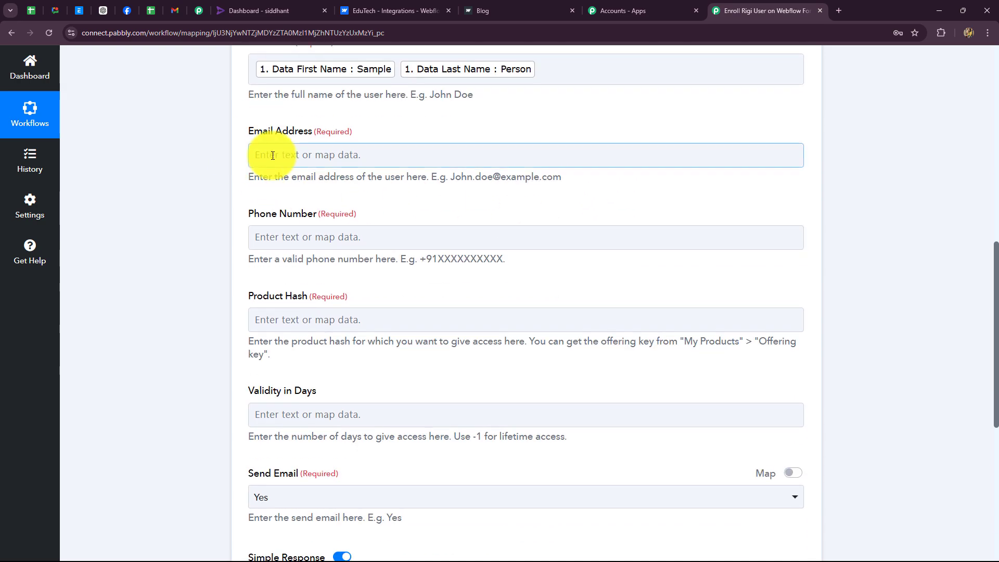
{"action": "left_click", "coordinate": [319, 263]}
{"action": "left_click", "coordinate": [306, 205]}
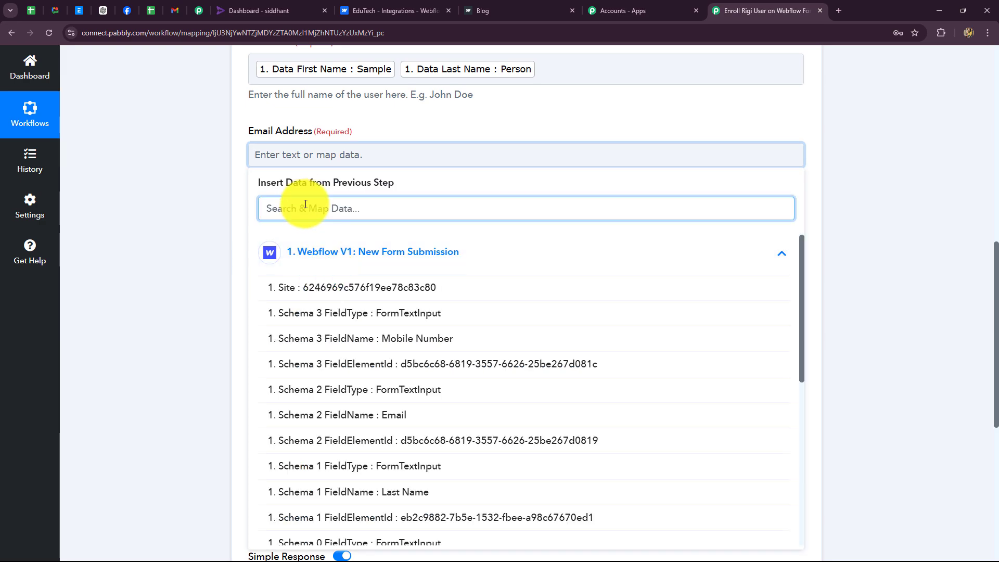
{"action": "type", "text": "ema"}
{"action": "scroll", "coordinate": [450, 446], "scroll_direction": "down", "scroll_amount": 1}
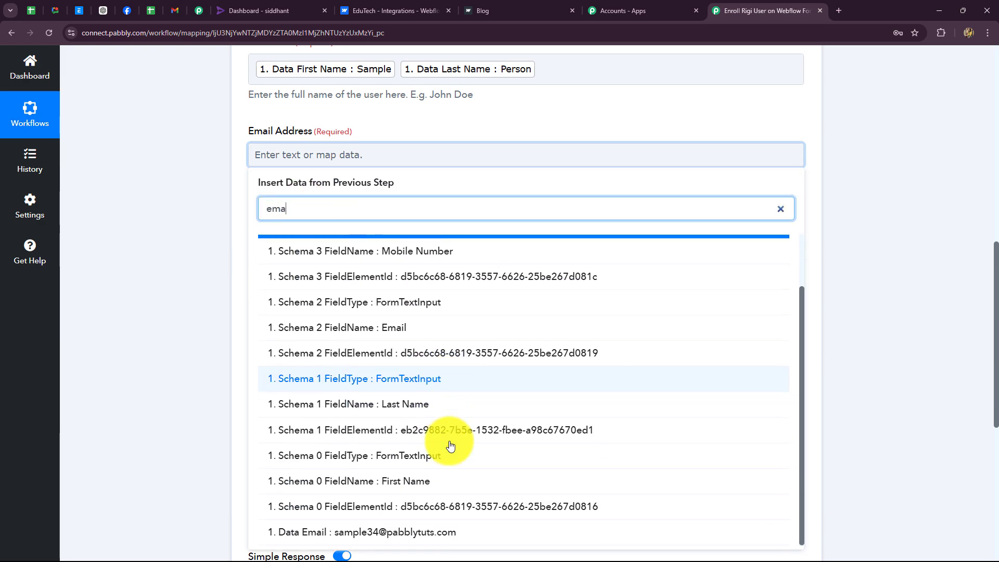
{"action": "left_click", "coordinate": [263, 533]}
{"action": "left_click", "coordinate": [147, 368]}
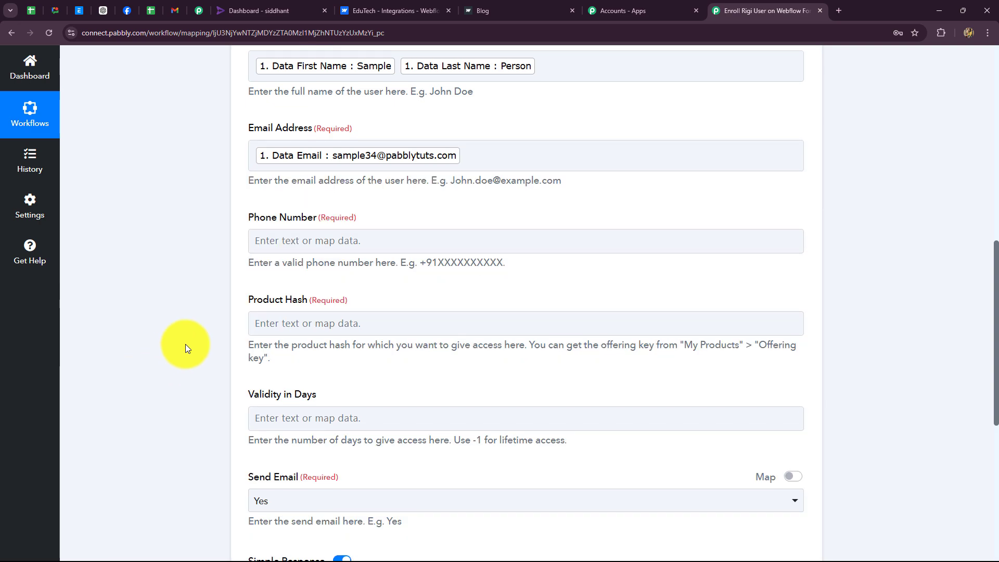
Map Phone Number to the Webflow submission's Data Mobile Number
{"action": "scroll", "coordinate": [187, 348], "scroll_direction": "down", "scroll_amount": 1}
{"action": "left_click", "coordinate": [263, 190]}
{"action": "left_click", "coordinate": [324, 295]}
{"action": "scroll", "coordinate": [366, 385], "scroll_direction": "down", "scroll_amount": 2}
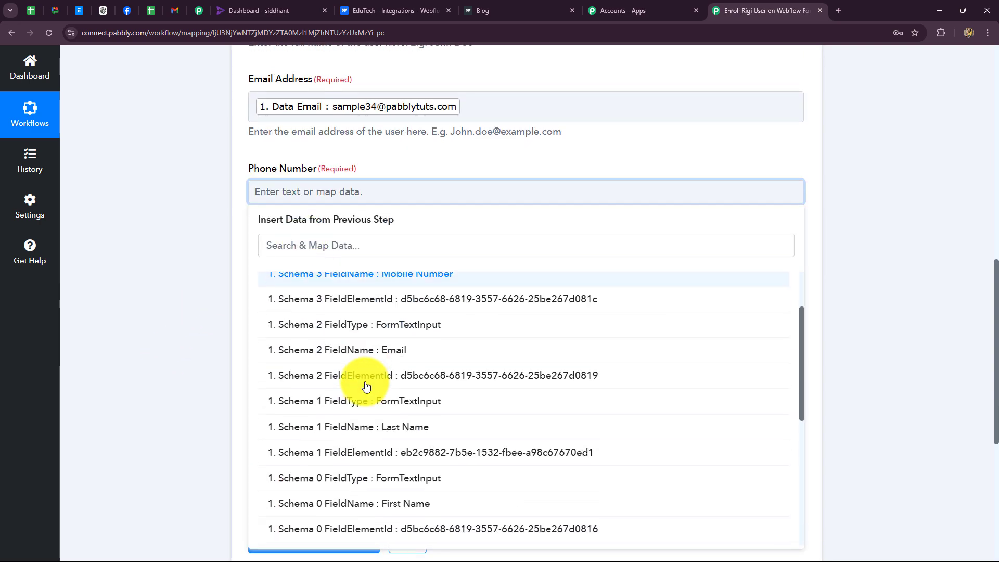
{"action": "scroll", "coordinate": [366, 385], "scroll_direction": "down", "scroll_amount": 6}
{"action": "left_click", "coordinate": [401, 421]}
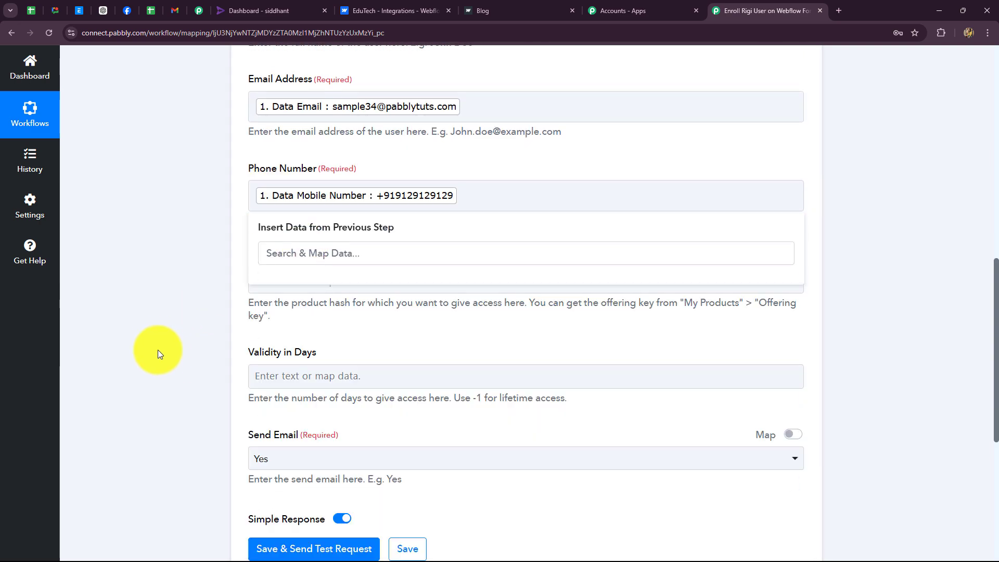
{"action": "scroll", "coordinate": [161, 344], "scroll_direction": "down", "scroll_amount": 2}
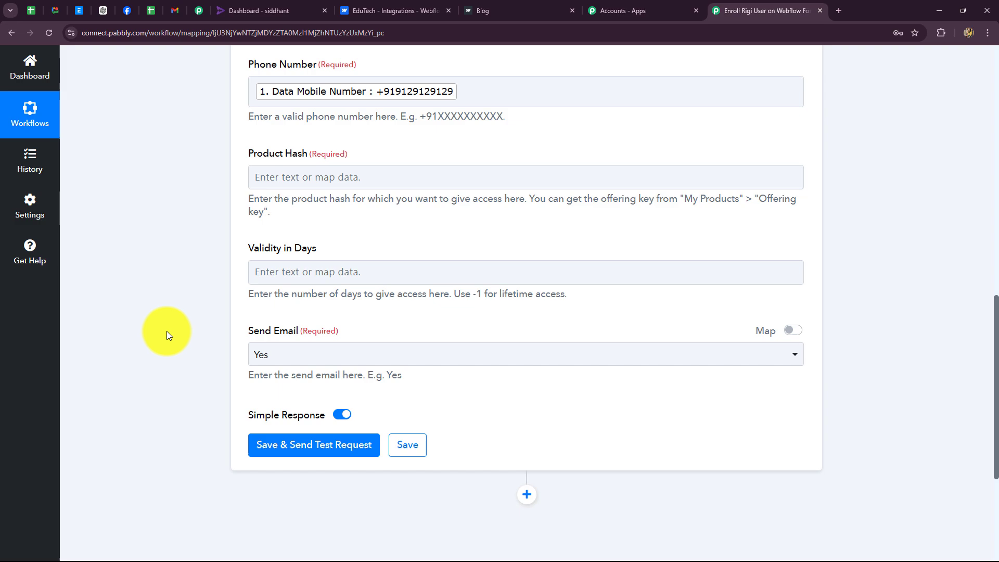
Copy PHP Programming's offering key from Rigi's My products list, returning to Pabbly's Product Hash field
{"action": "left_click", "coordinate": [249, 5]}
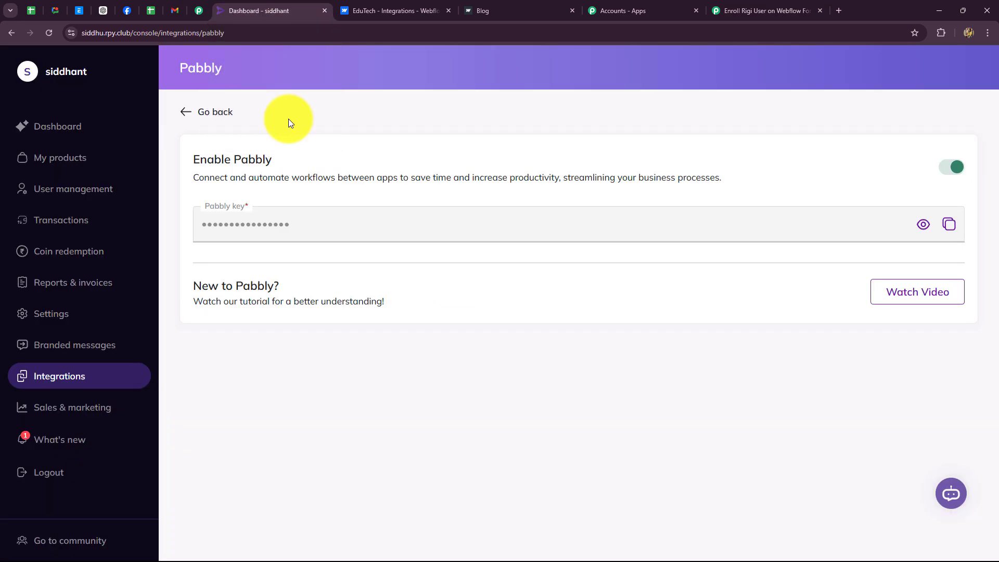
{"action": "left_click", "coordinate": [60, 158]}
{"action": "scroll", "coordinate": [313, 277], "scroll_direction": "down", "scroll_amount": 3}
{"action": "scroll", "coordinate": [314, 312], "scroll_direction": "up", "scroll_amount": 3}
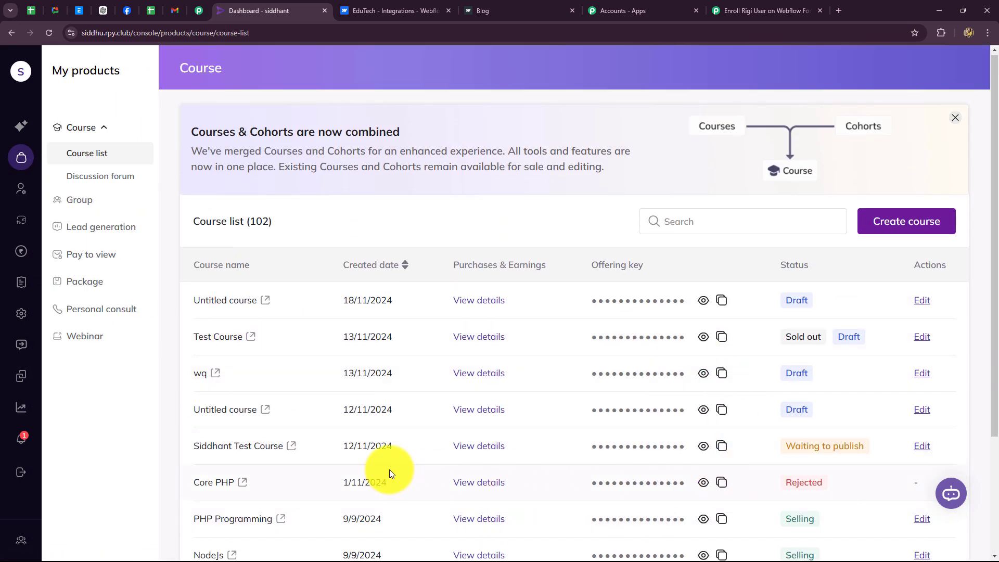
{"action": "scroll", "coordinate": [391, 471], "scroll_direction": "down", "scroll_amount": 3}
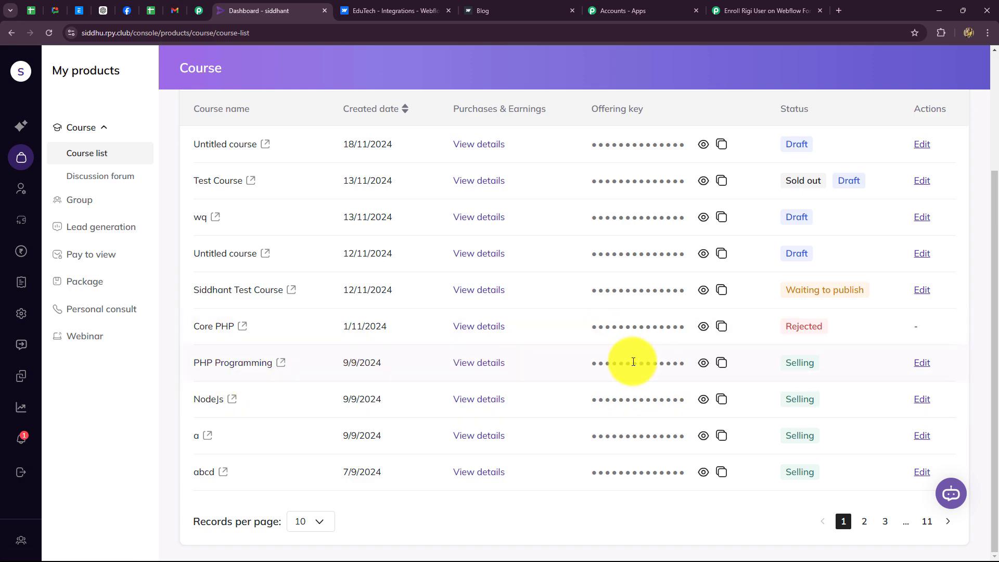
{"action": "left_click", "coordinate": [720, 363]}
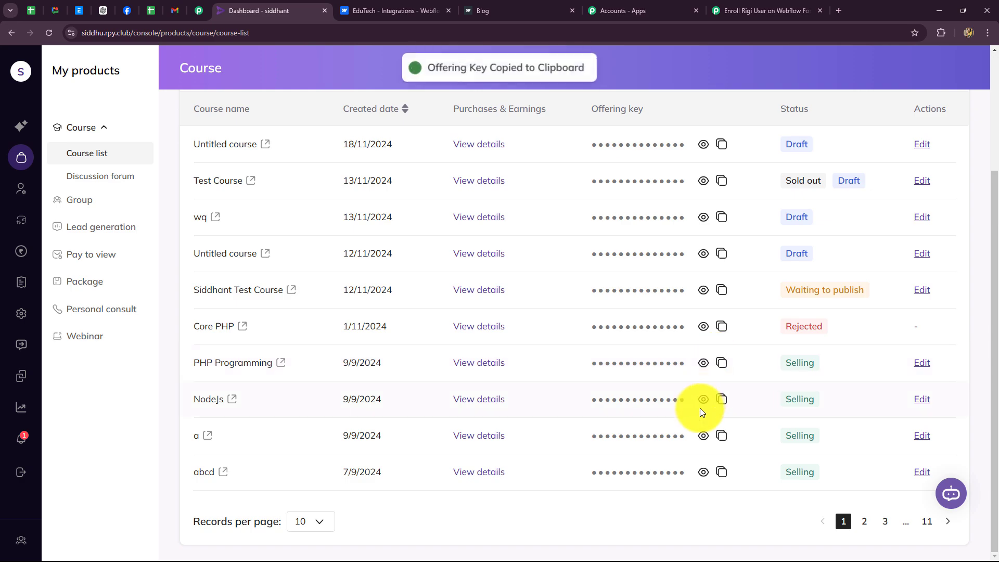
{"action": "left_click", "coordinate": [750, 11]}
{"action": "left_click", "coordinate": [278, 178]}
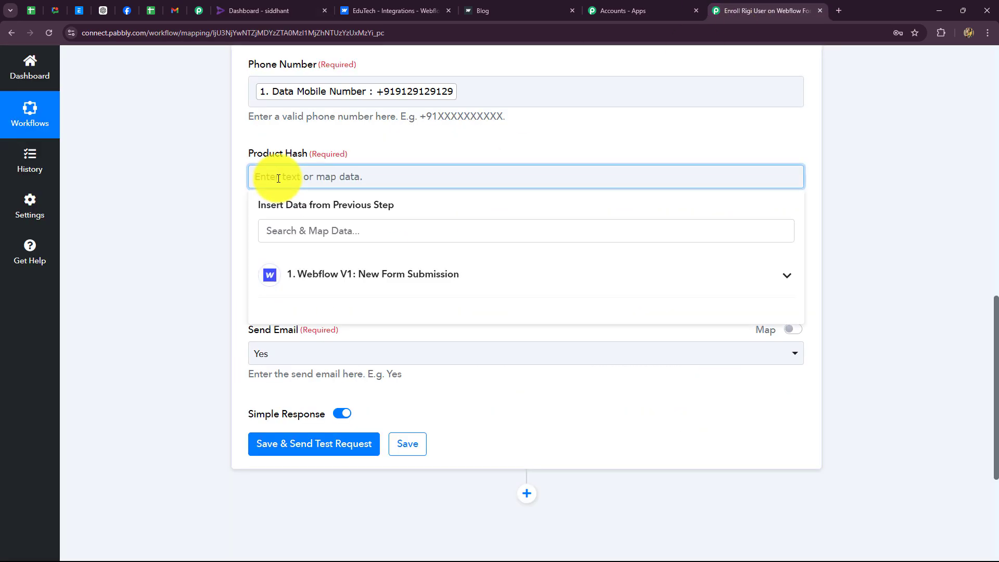
Paste the offering key into Product Hash and keep Send Email set to Yes
{"action": "key", "text": "ctrl+v"}
{"action": "left_click", "coordinate": [183, 198]}
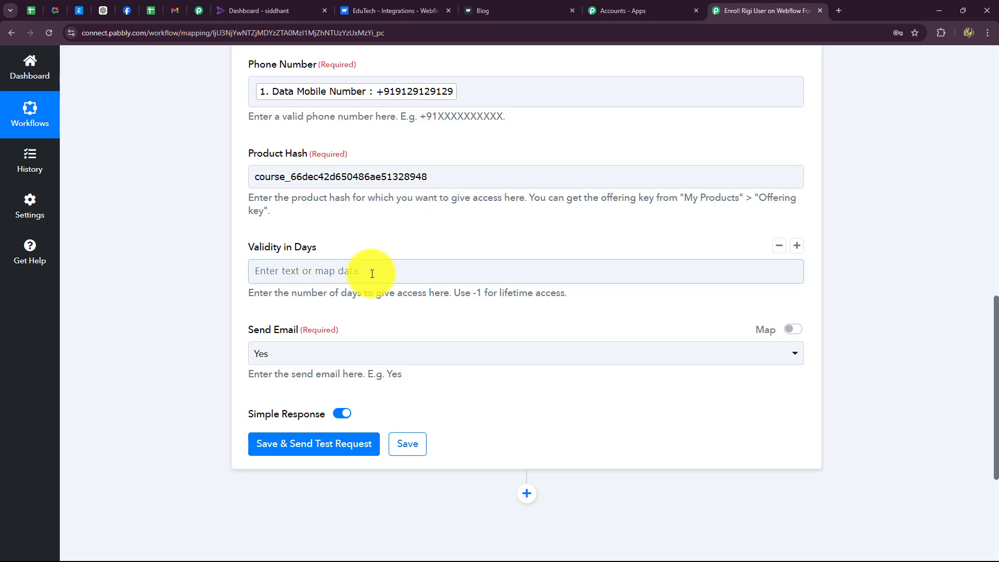
{"action": "scroll", "coordinate": [372, 276], "scroll_direction": "down", "scroll_amount": 3}
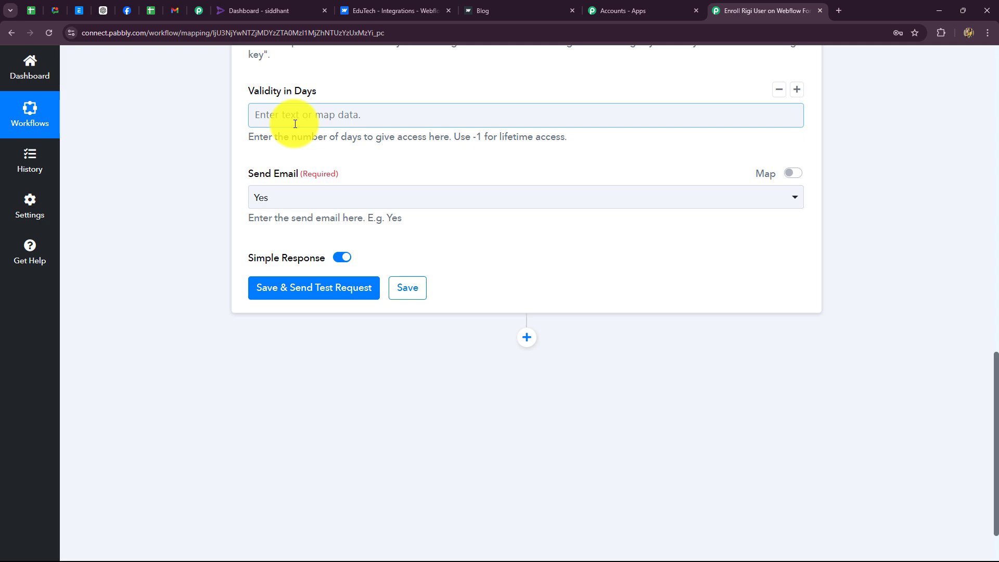
{"action": "left_click", "coordinate": [308, 203]}
{"action": "left_click", "coordinate": [208, 234]}
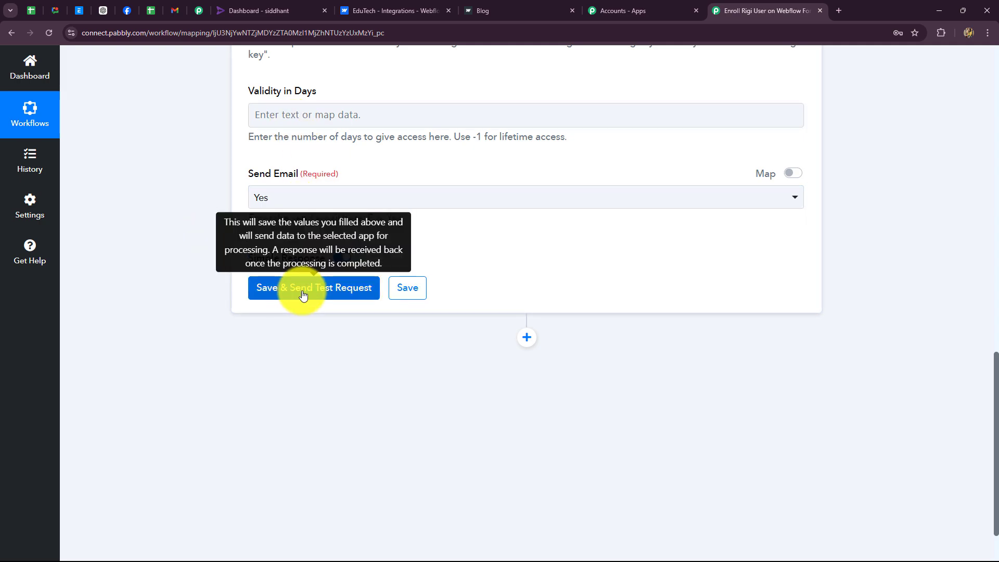
Save the Rigi step, send a test request, and confirm the Success response
{"action": "left_click", "coordinate": [303, 294]}
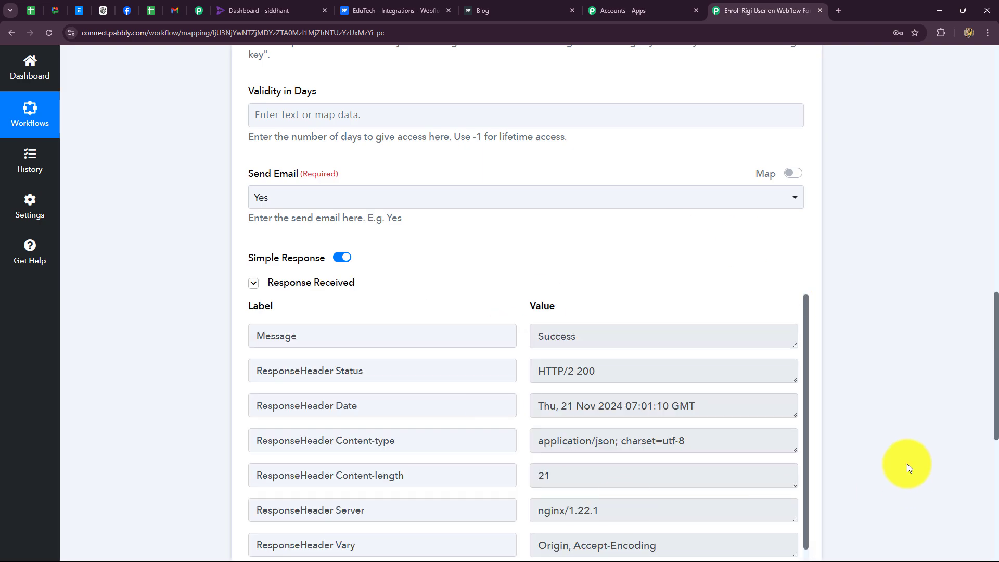
{"action": "scroll", "coordinate": [907, 462], "scroll_direction": "down", "scroll_amount": 3}
{"action": "scroll", "coordinate": [707, 374], "scroll_direction": "up", "scroll_amount": 2}
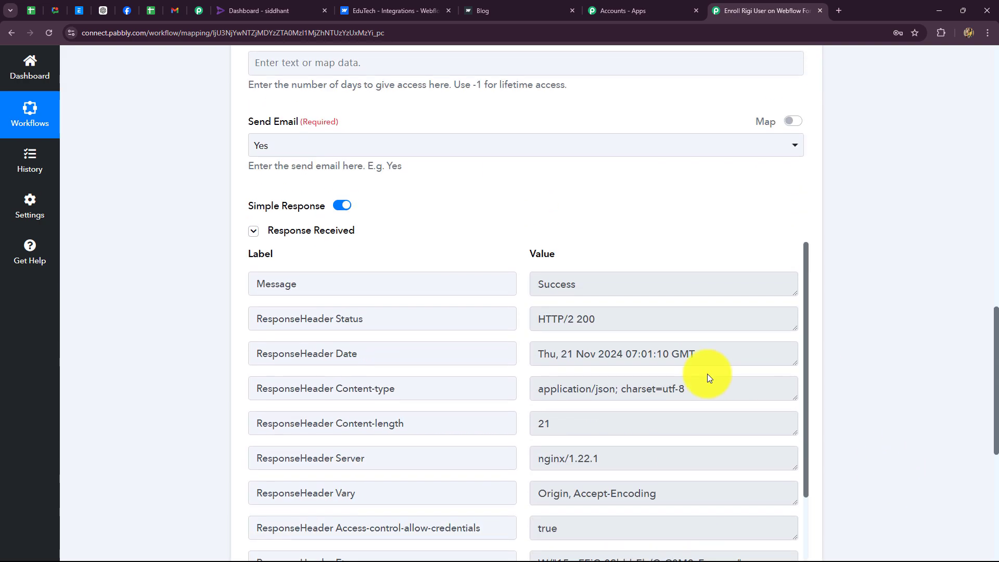
{"action": "double_click", "coordinate": [622, 281]}
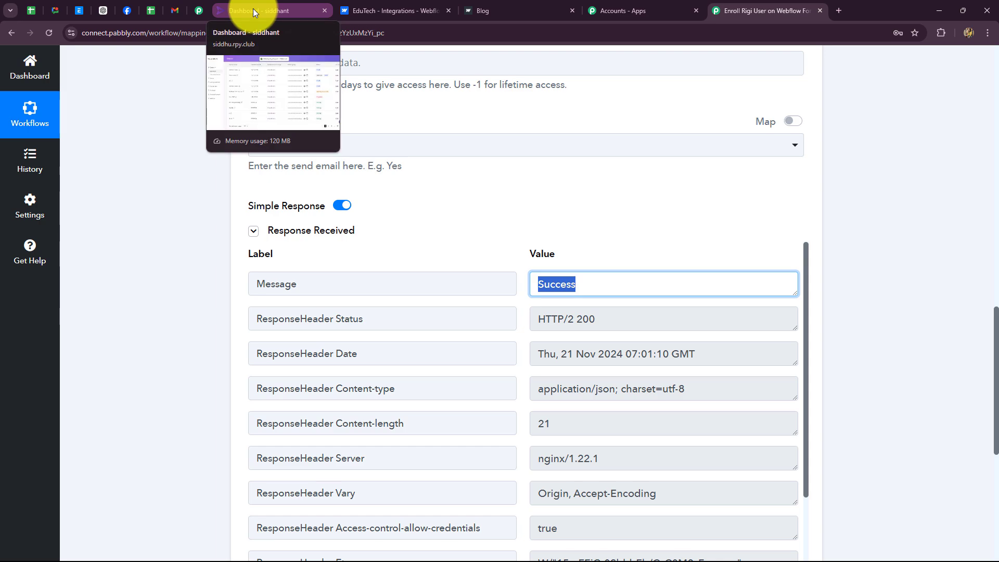
{"action": "left_click", "coordinate": [253, 9]}
Check in Rigi's User management that the top user's courses include active lifetime PHP Programming access
{"action": "left_click", "coordinate": [20, 194]}
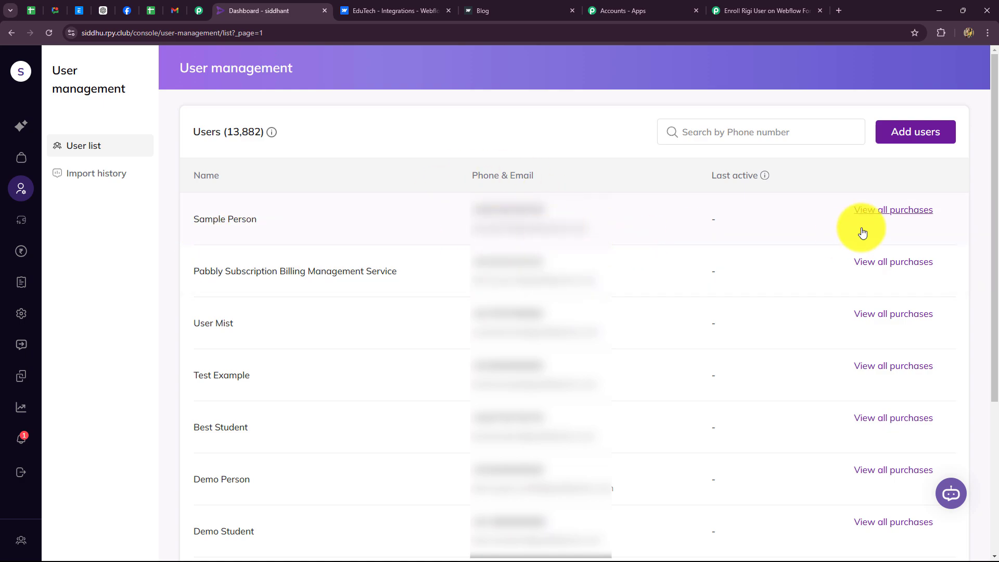
{"action": "left_click", "coordinate": [870, 211]}
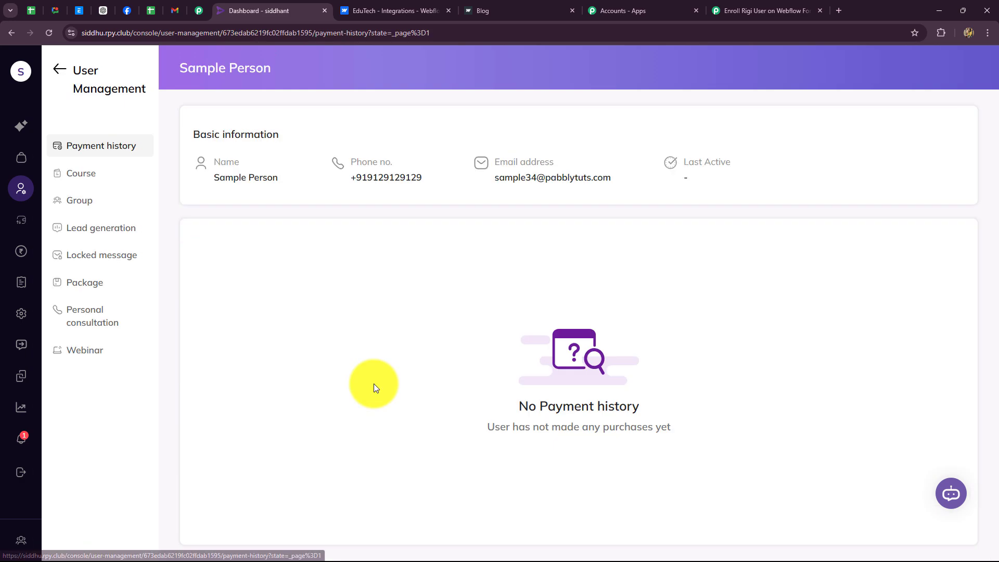
{"action": "left_click", "coordinate": [82, 173]}
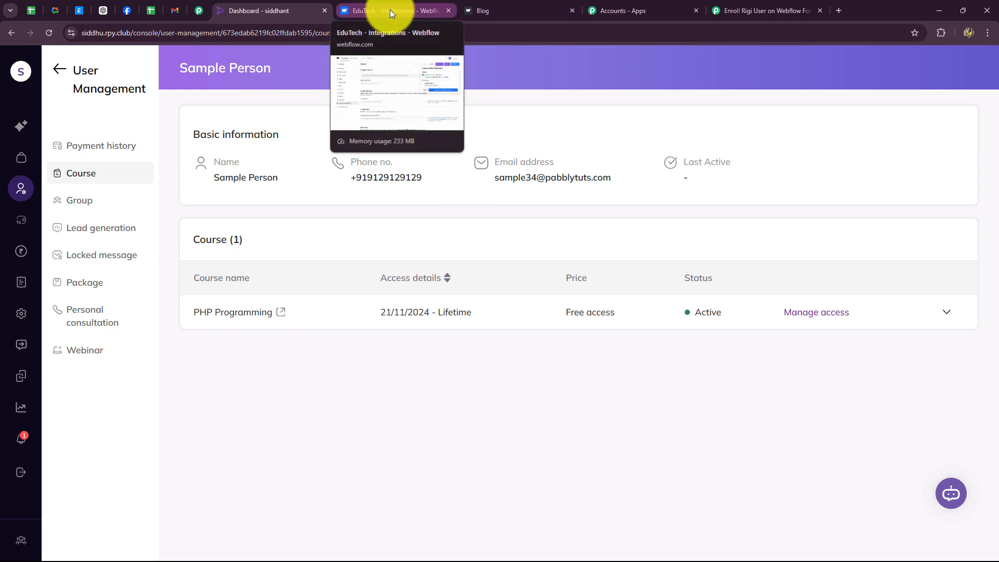
{"action": "left_click", "coordinate": [765, 10]}
{"action": "scroll", "coordinate": [935, 295], "scroll_direction": "up", "scroll_amount": 2}
Collapse the Rigi Import User action card and go back to EduTech's Webflow Apps & Integrations settings
{"action": "scroll", "coordinate": [935, 292], "scroll_direction": "up", "scroll_amount": 10}
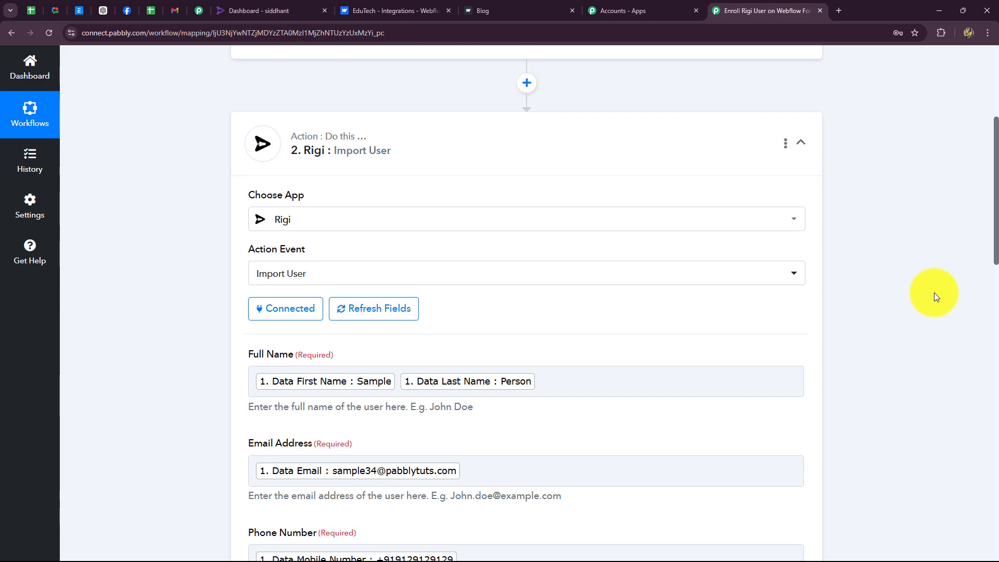
{"action": "left_click", "coordinate": [801, 348]}
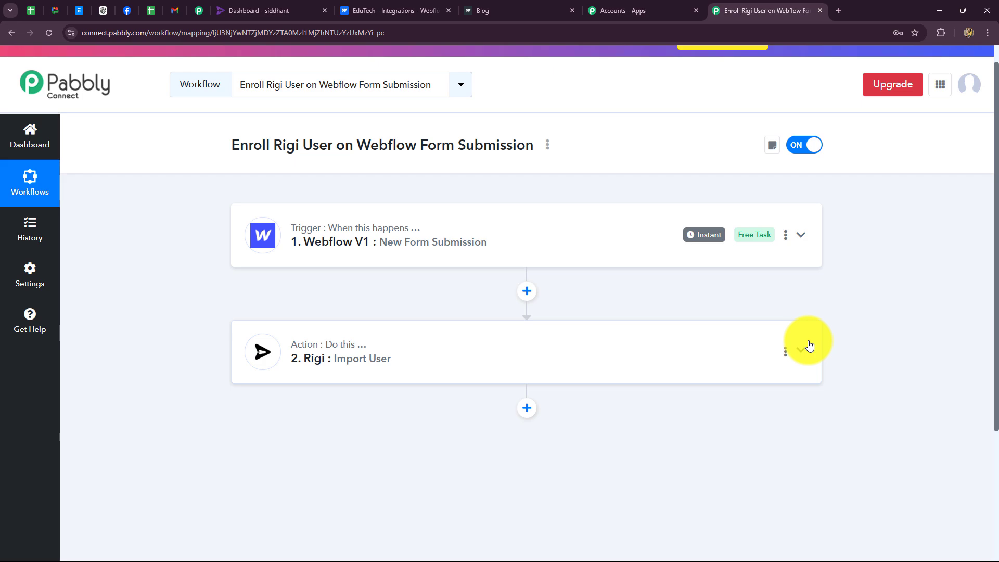
{"action": "left_click", "coordinate": [407, 11]}
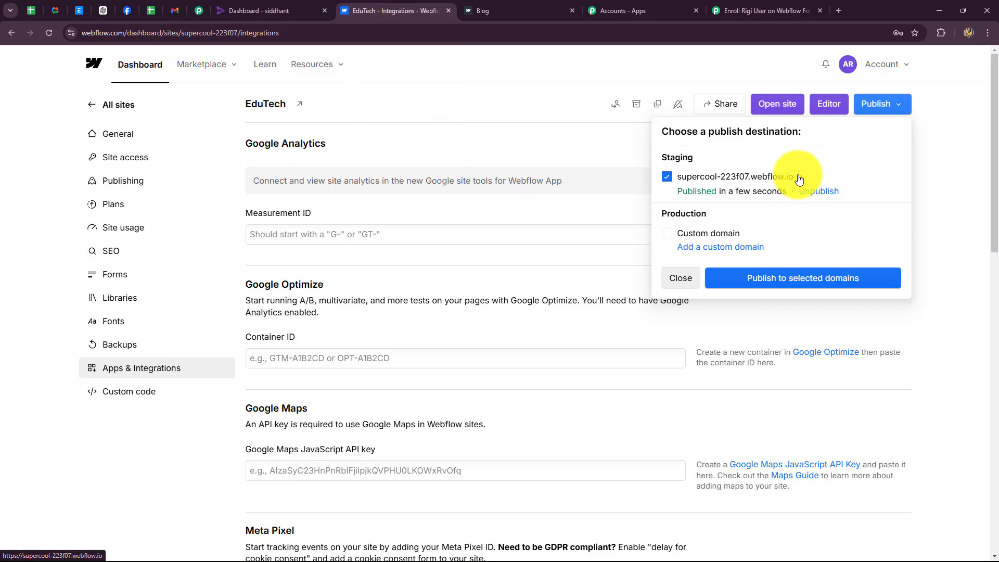
Open the staging site's Contact Form and enter the test student's first and last name
{"action": "left_click", "coordinate": [799, 176]}
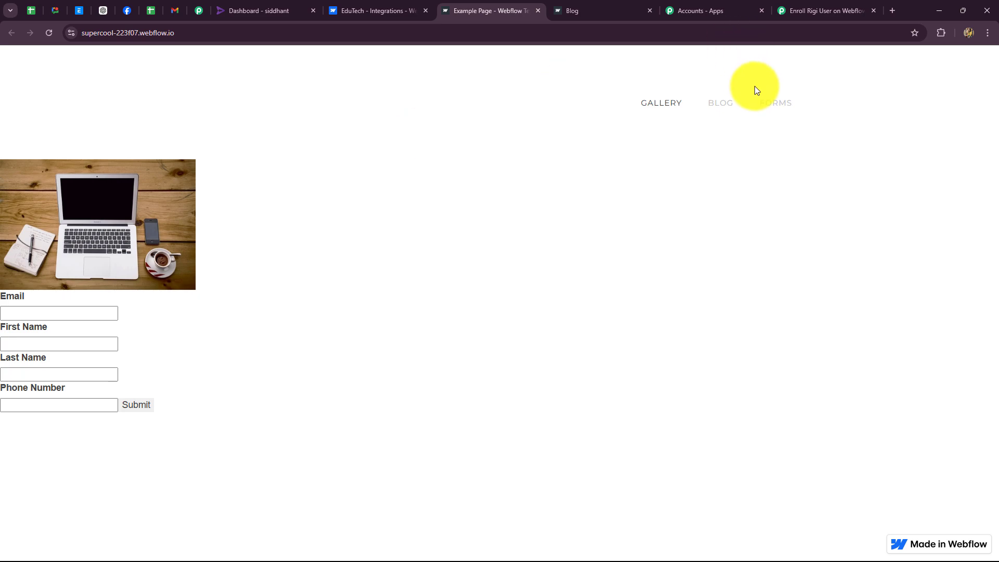
{"action": "left_click", "coordinate": [775, 102]}
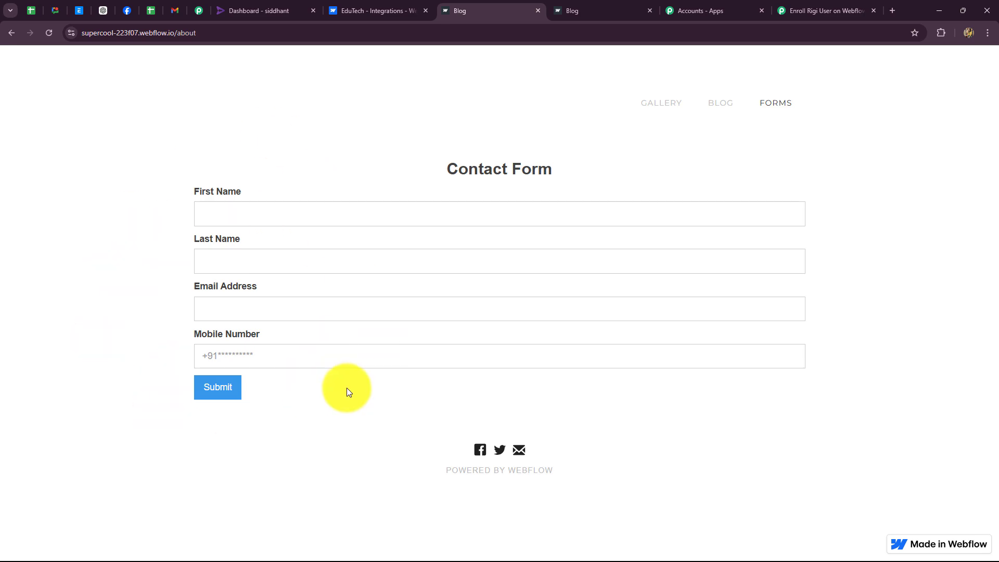
{"action": "left_click", "coordinate": [223, 208]}
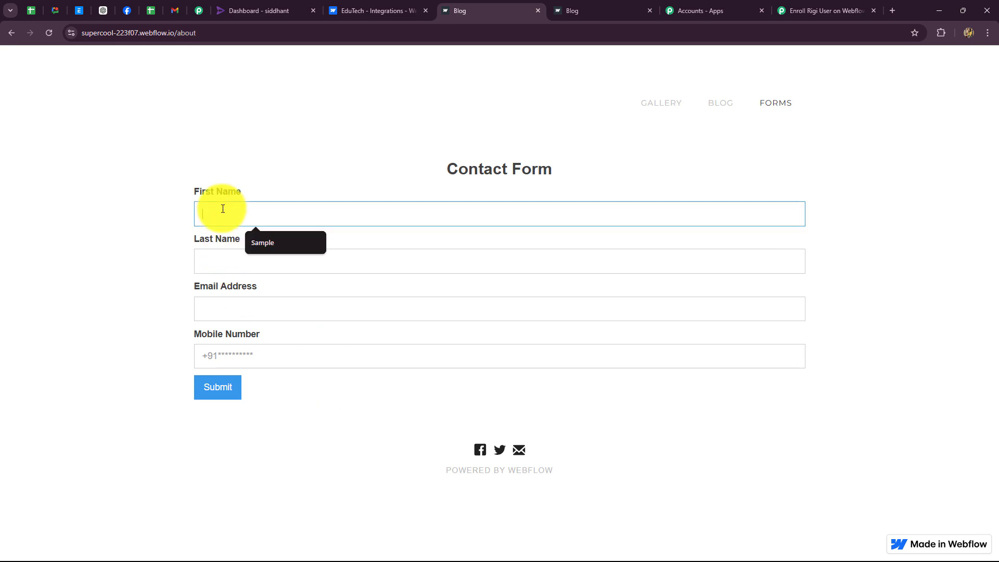
{"action": "type", "text": "Interesting"}
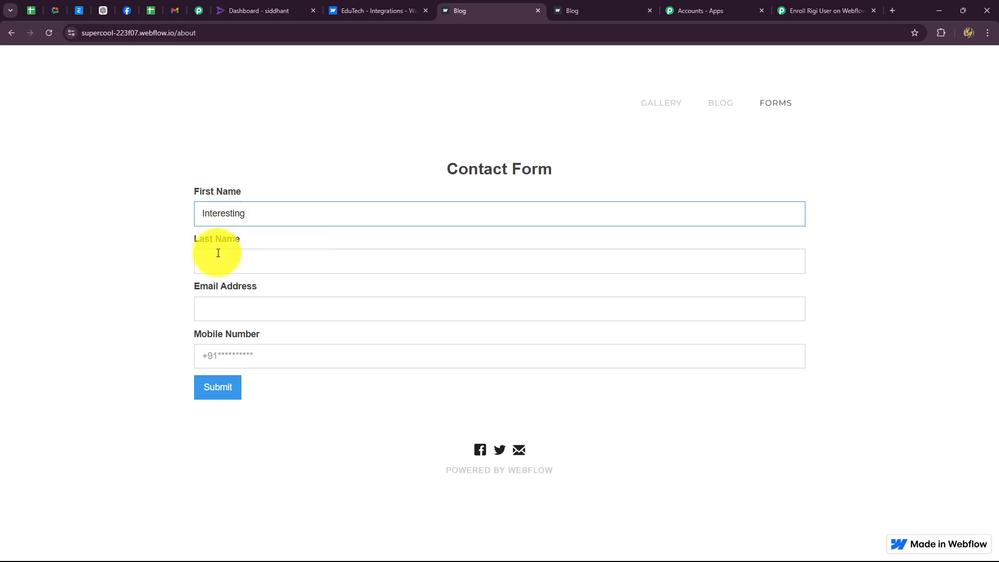
{"action": "left_click", "coordinate": [218, 268]}
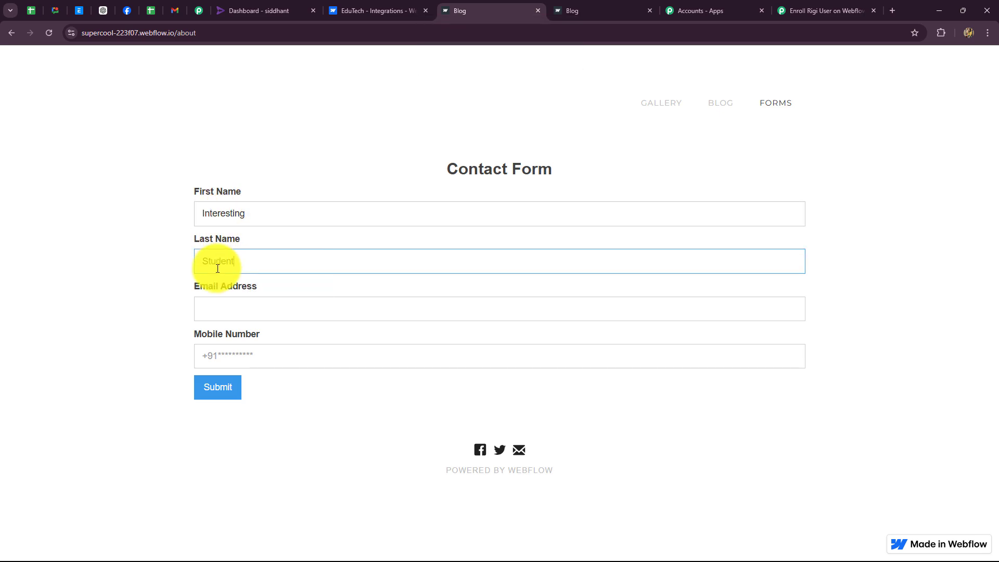
{"action": "type", "text": "Student"}
Fill in the student's e-mail and pasted mobile number, then submit the form
{"action": "left_click", "coordinate": [213, 307]}
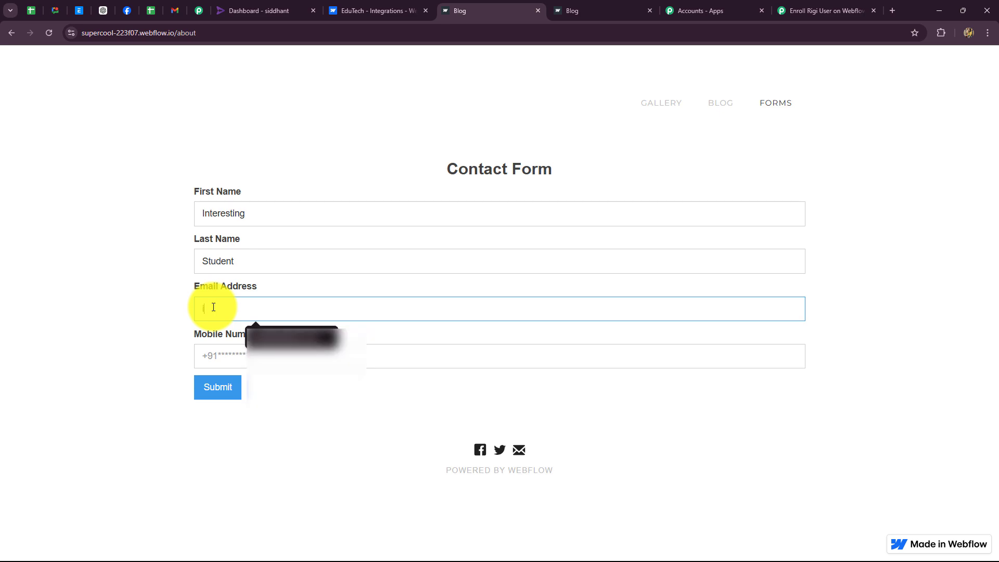
{"action": "left_click", "coordinate": [226, 361]}
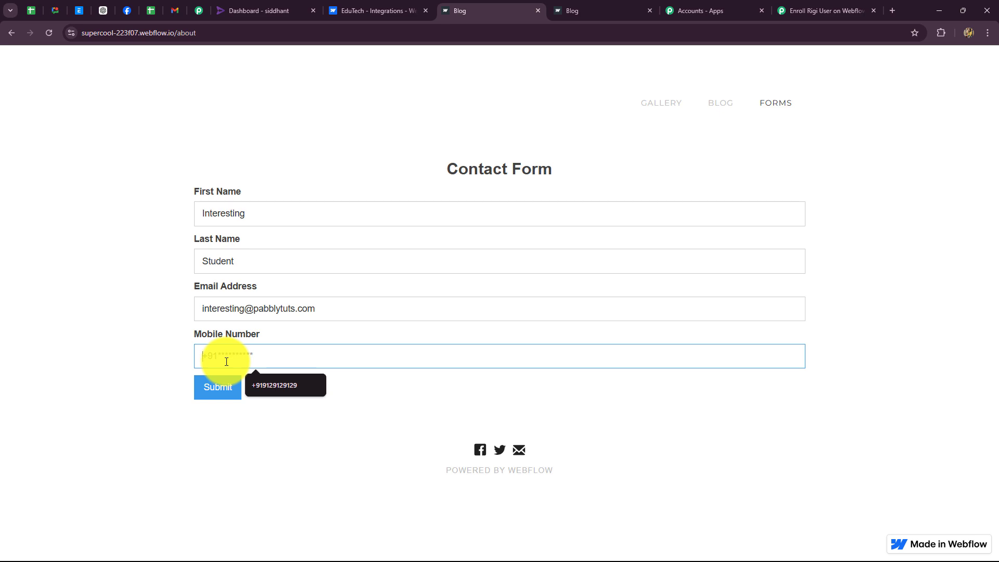
{"action": "key", "text": "ctrl+v"}
{"action": "left_click", "coordinate": [206, 395]}
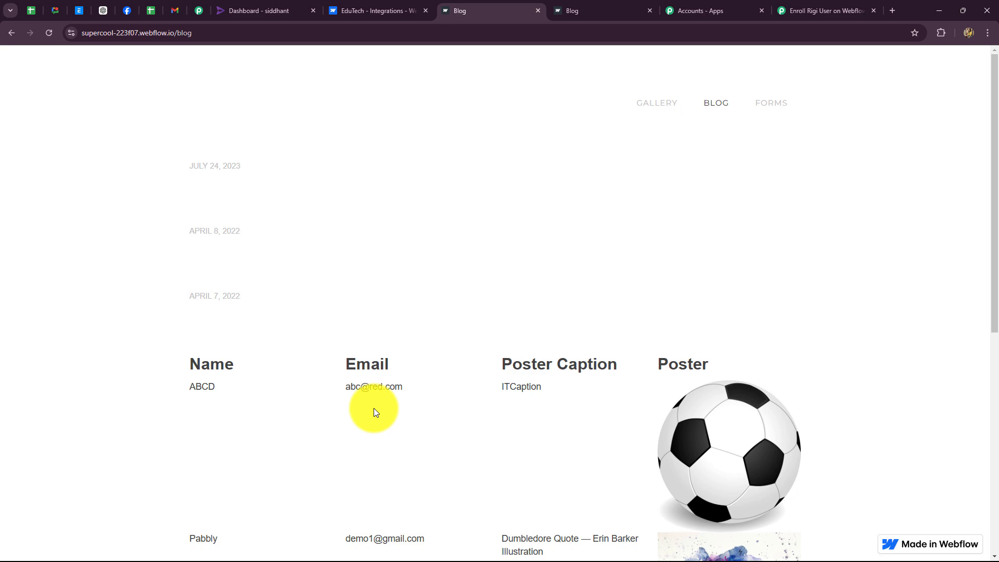
Confirm Rigi now lists 13,883 users and the new student has active PHP Programming access
{"action": "left_click", "coordinate": [271, 11]}
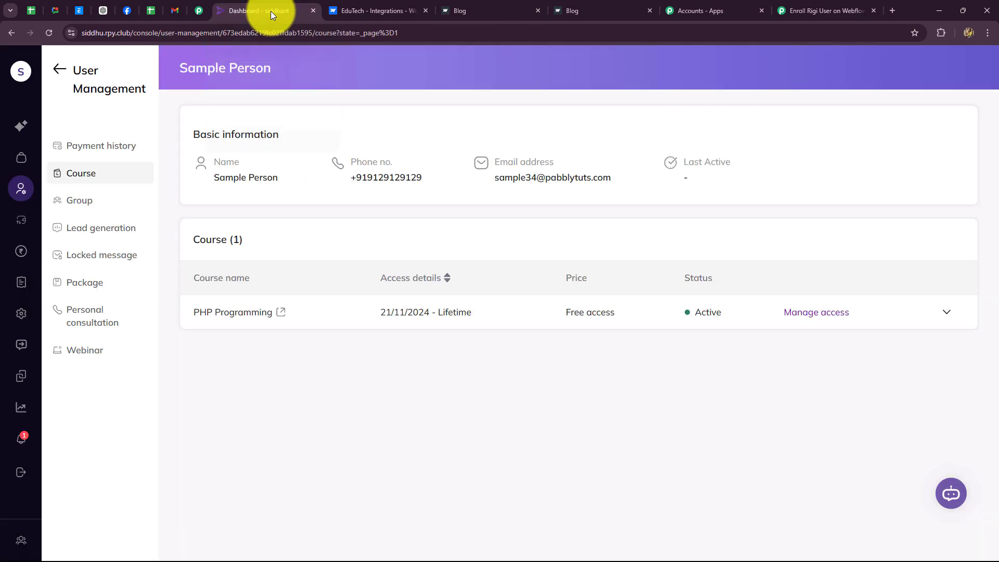
{"action": "left_click", "coordinate": [27, 188]}
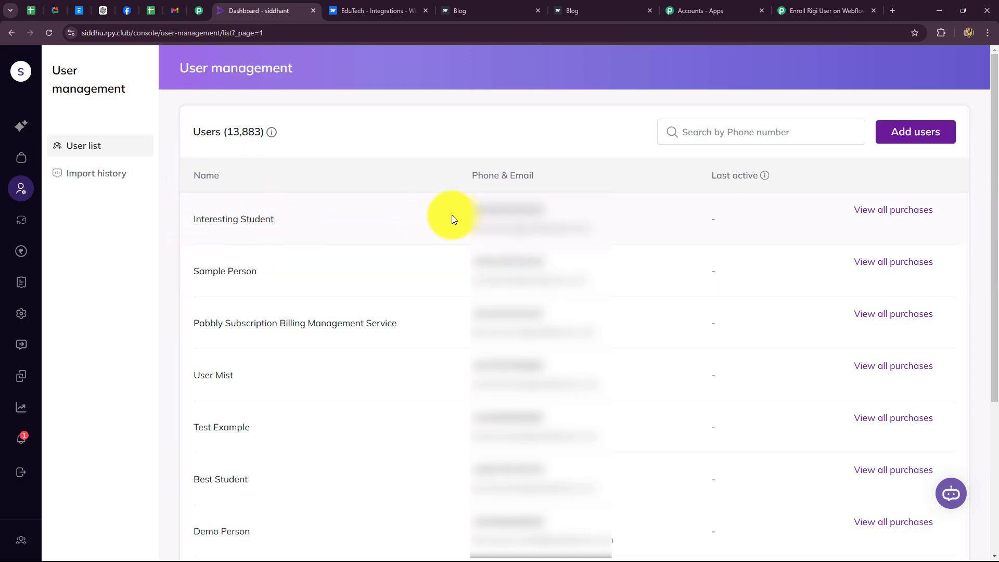
{"action": "left_click", "coordinate": [880, 211]}
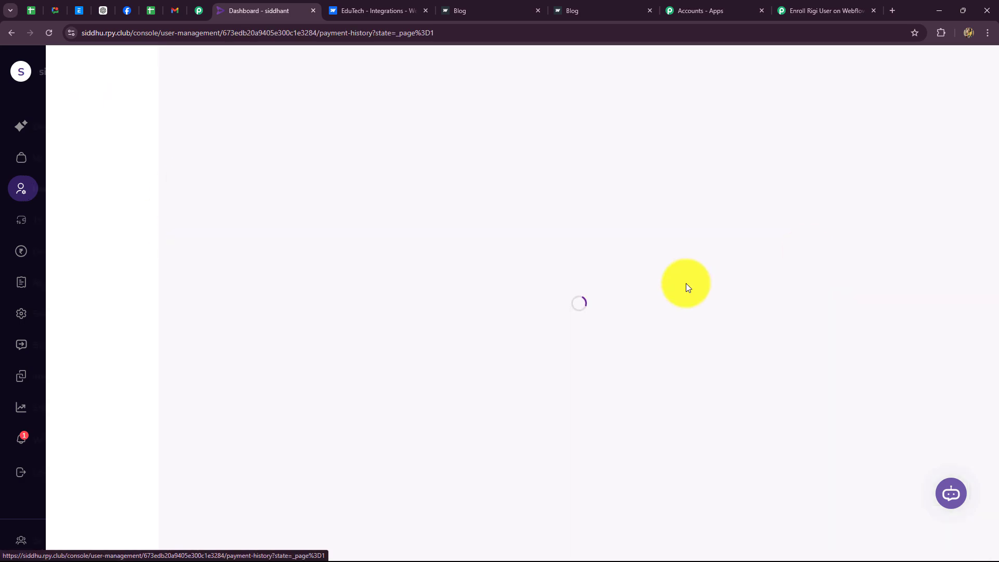
{"action": "left_click", "coordinate": [79, 175]}
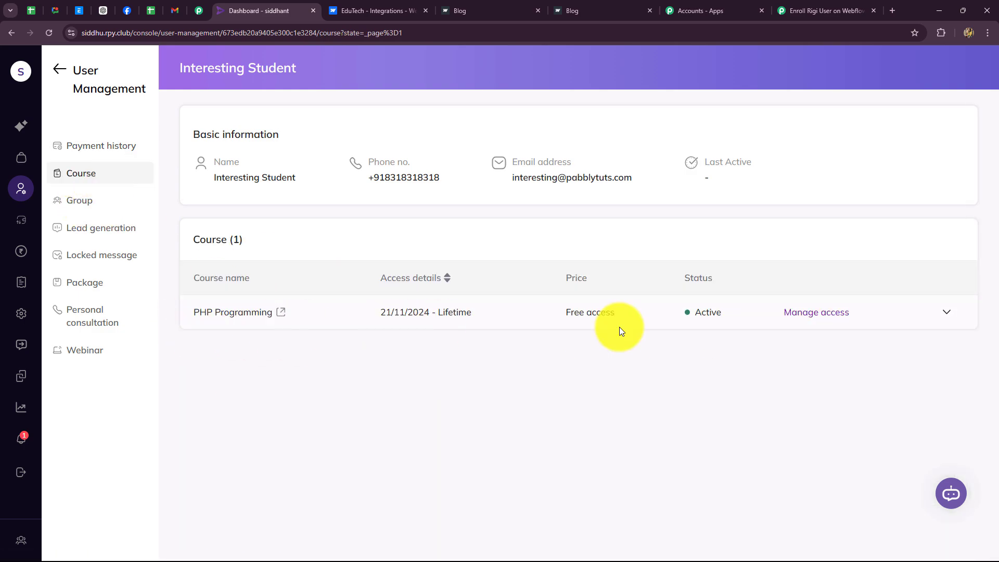
{"action": "left_click", "coordinate": [856, 12]}
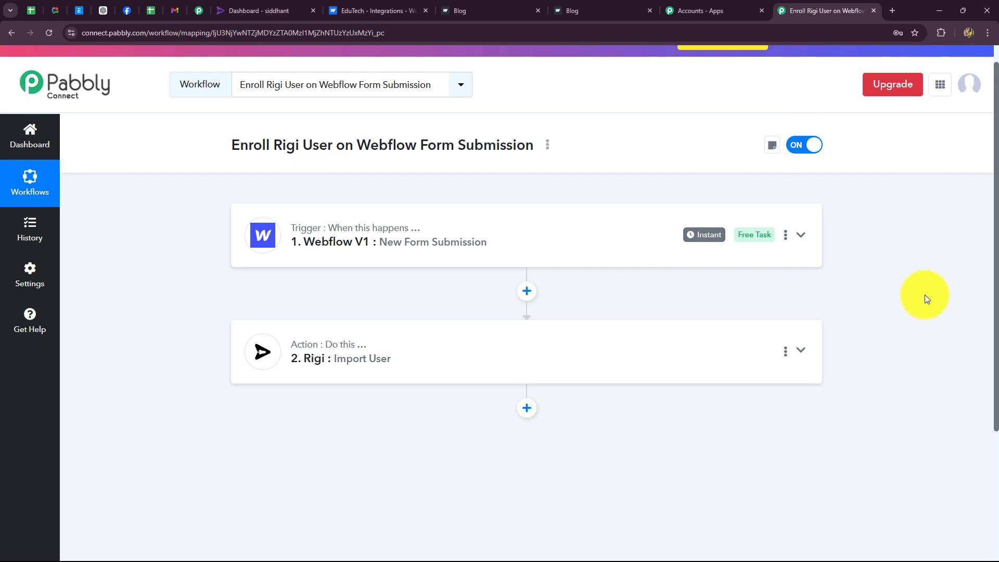